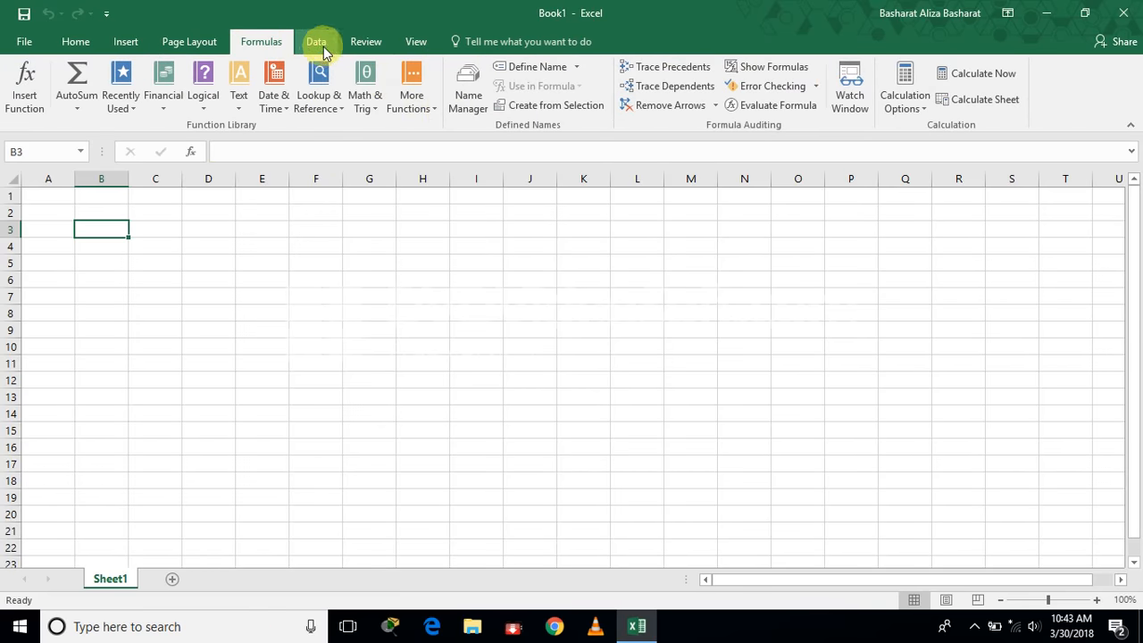
click(323, 46)
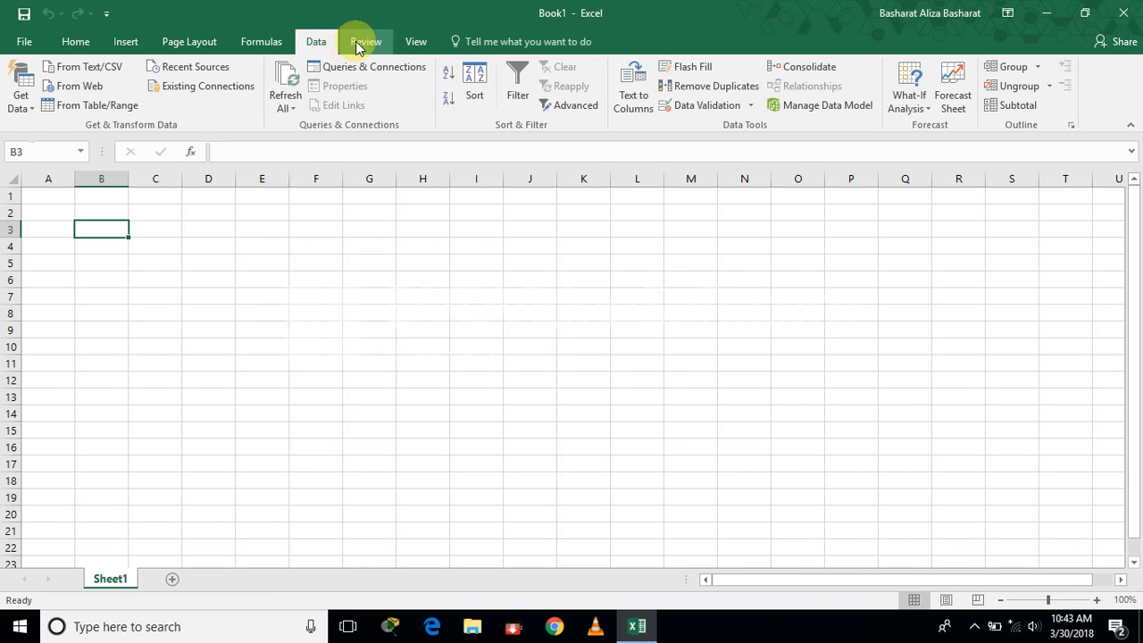
click(357, 46)
click(412, 41)
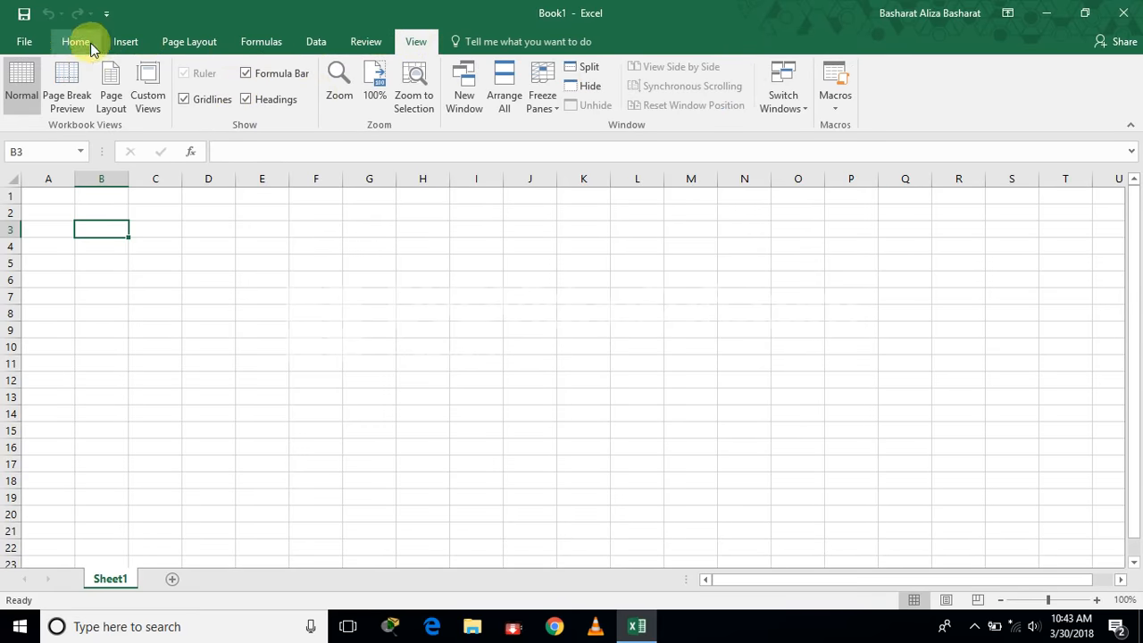
Save the workbook to the Desktop under the file name Day_1 as an Excel Workbook.
click(22, 43)
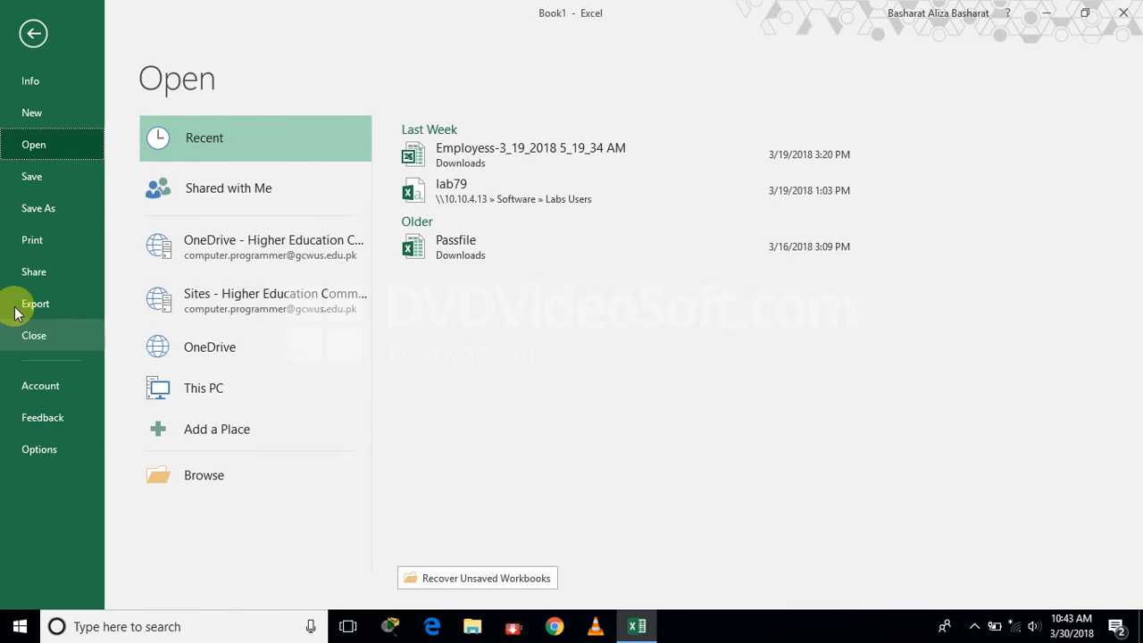
click(49, 205)
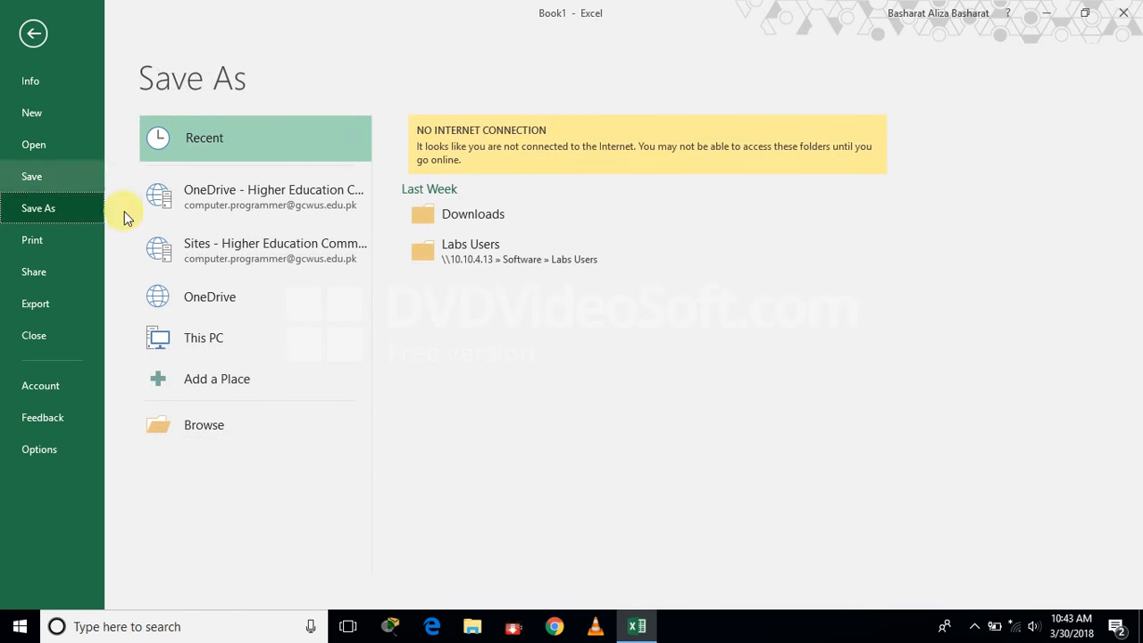
click(181, 410)
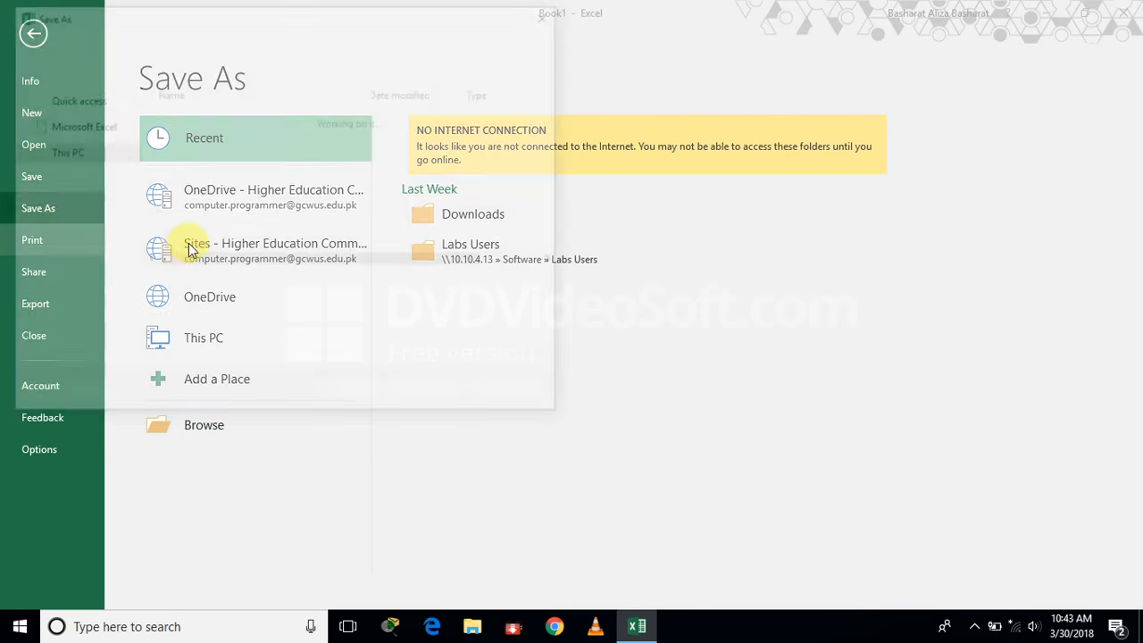
click(80, 139)
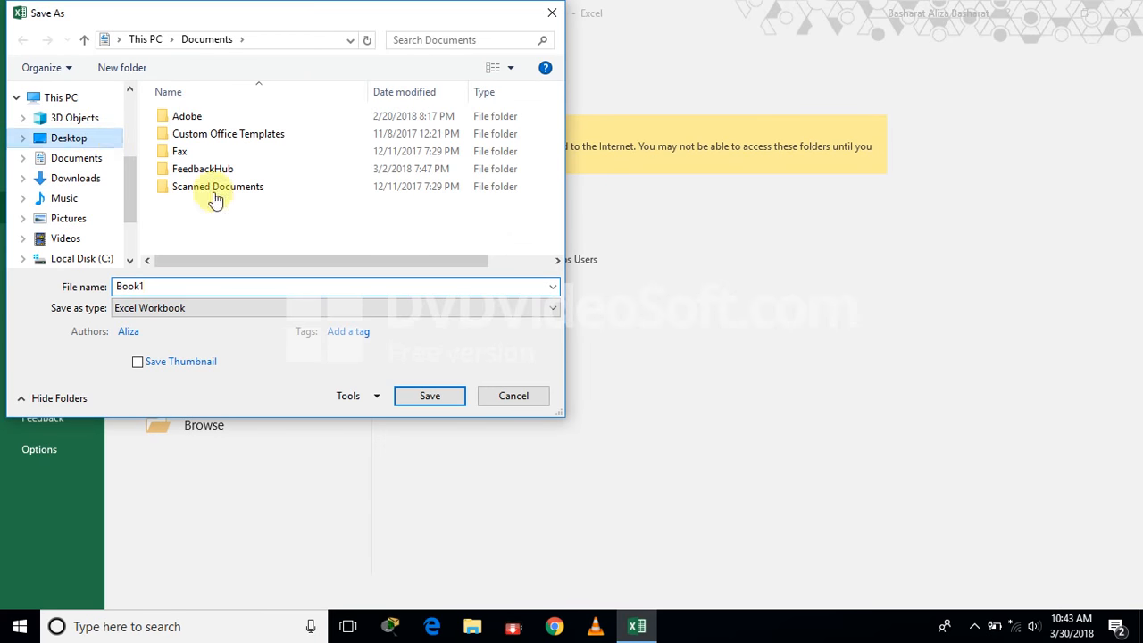
drag(182, 286, 122, 285)
text(Day)
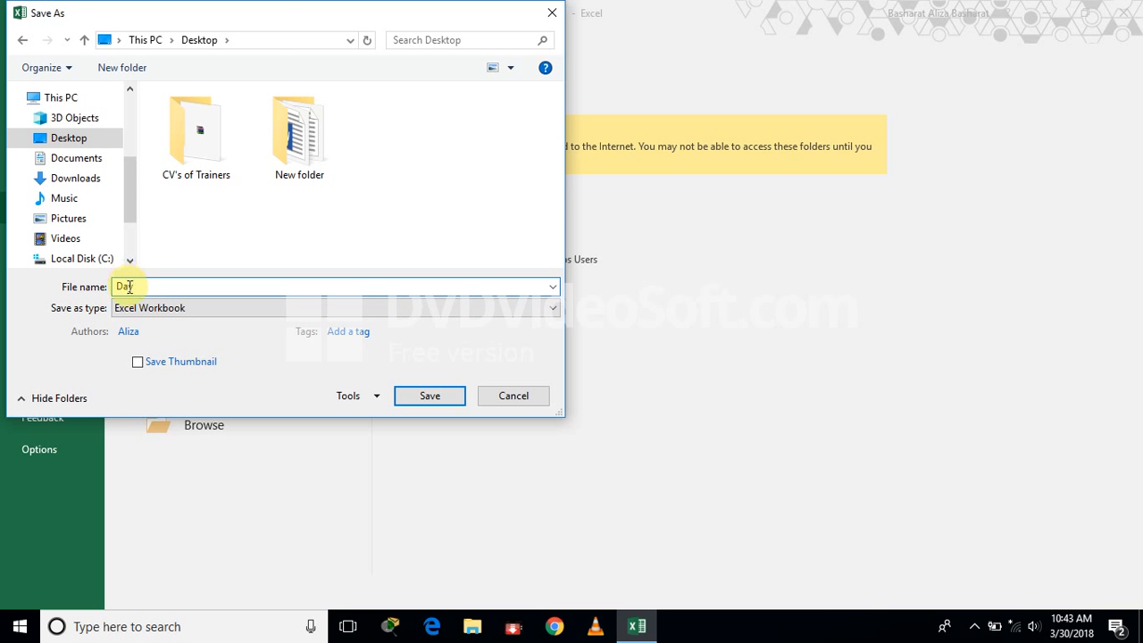
text(_1)
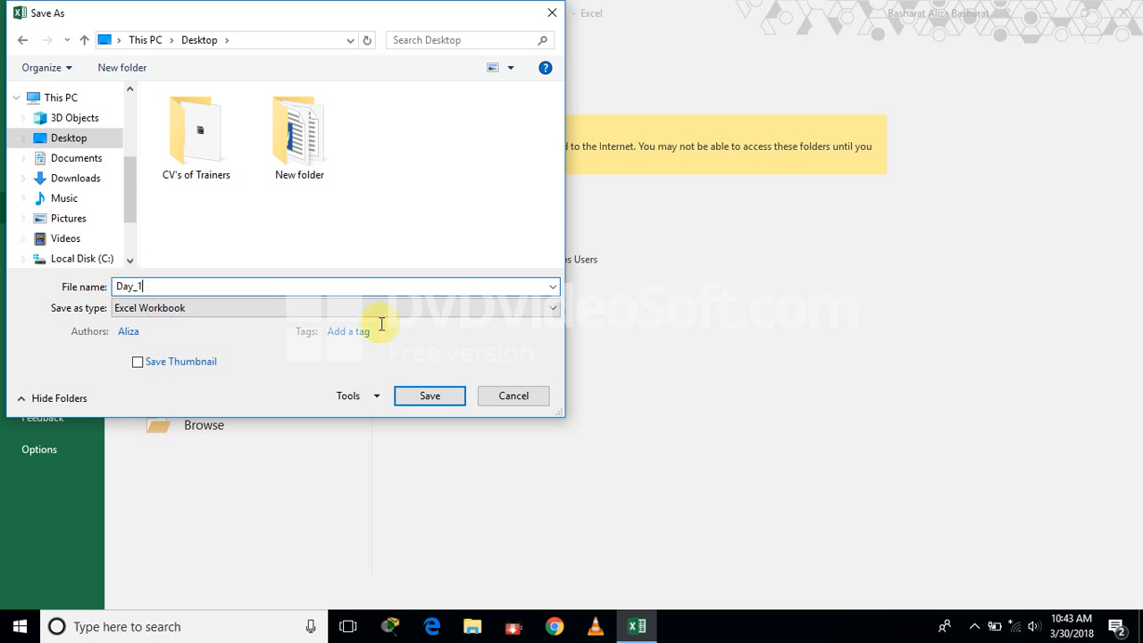
click(401, 401)
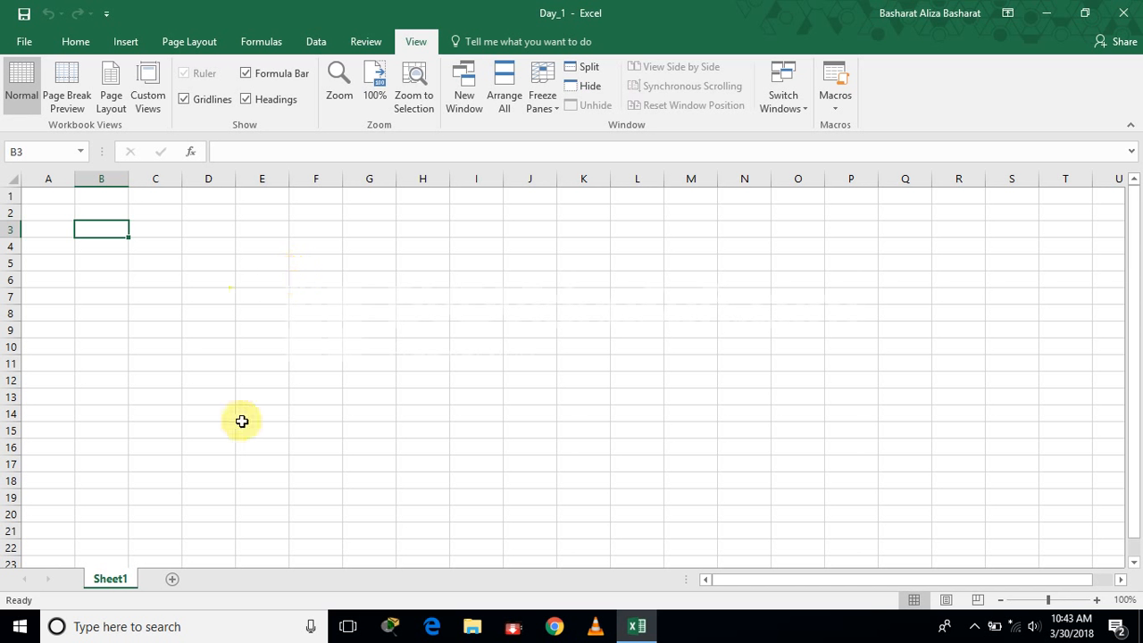
Rename the worksheet Sheet1 as Day_1.
click(73, 43)
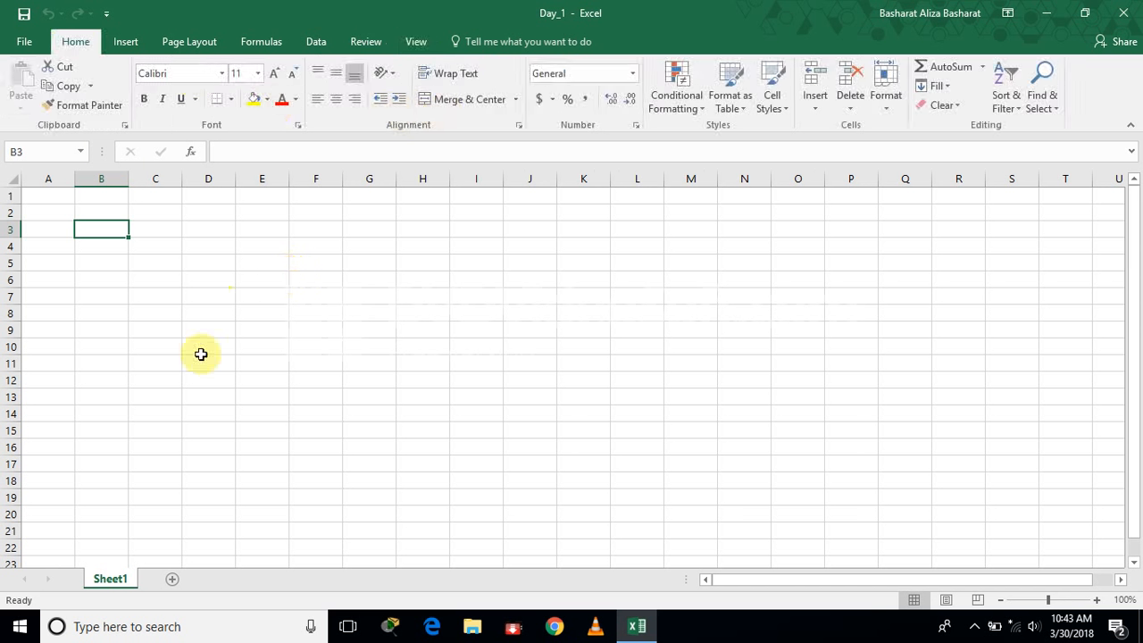
right_click(125, 582)
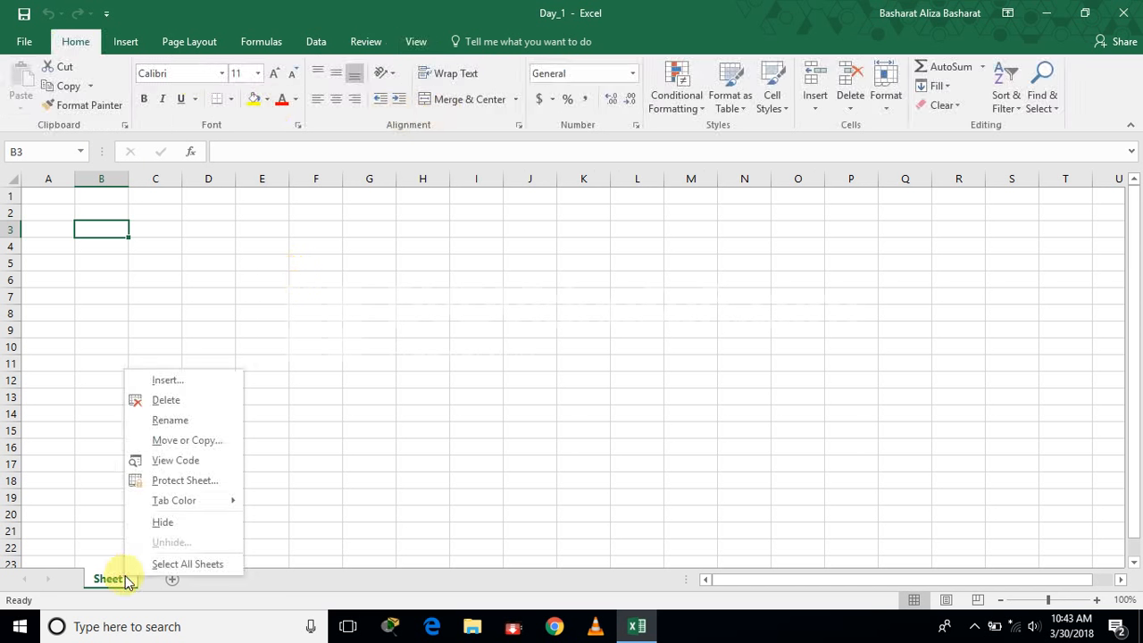
click(168, 421)
text(Da)
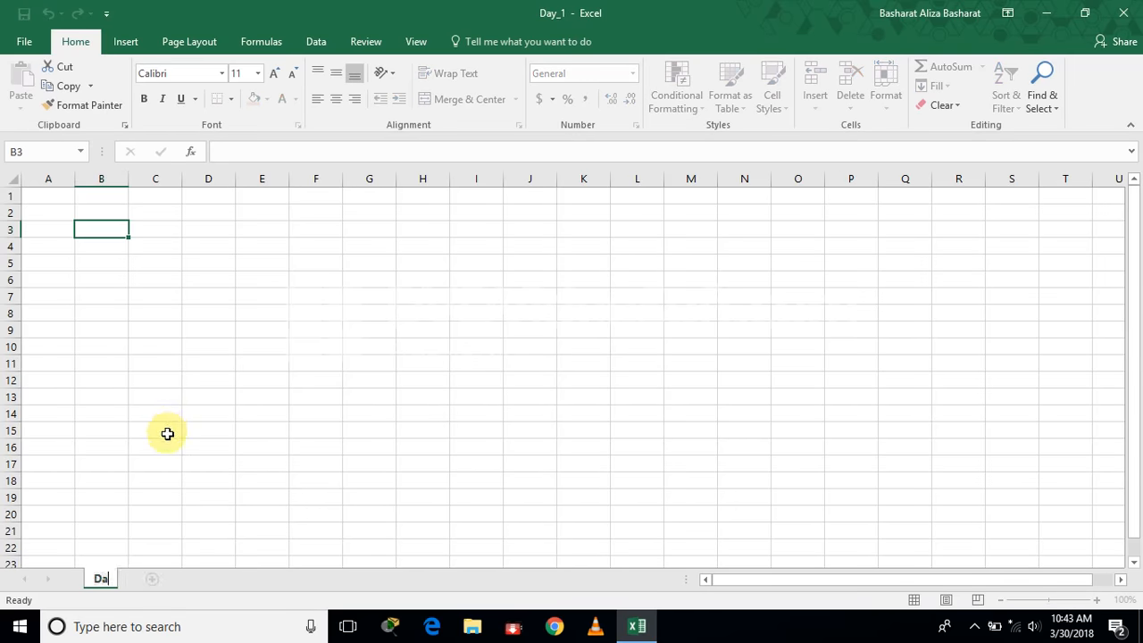
text(y_1)
click(210, 332)
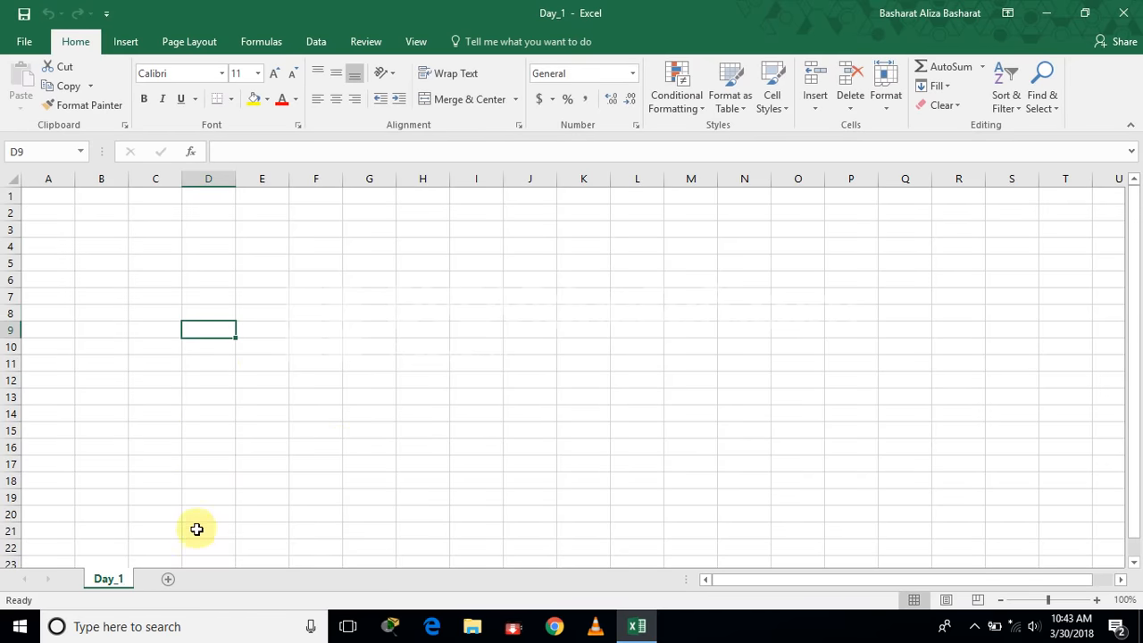
Add a second worksheet and name it Formulas.
click(174, 577)
right_click(159, 577)
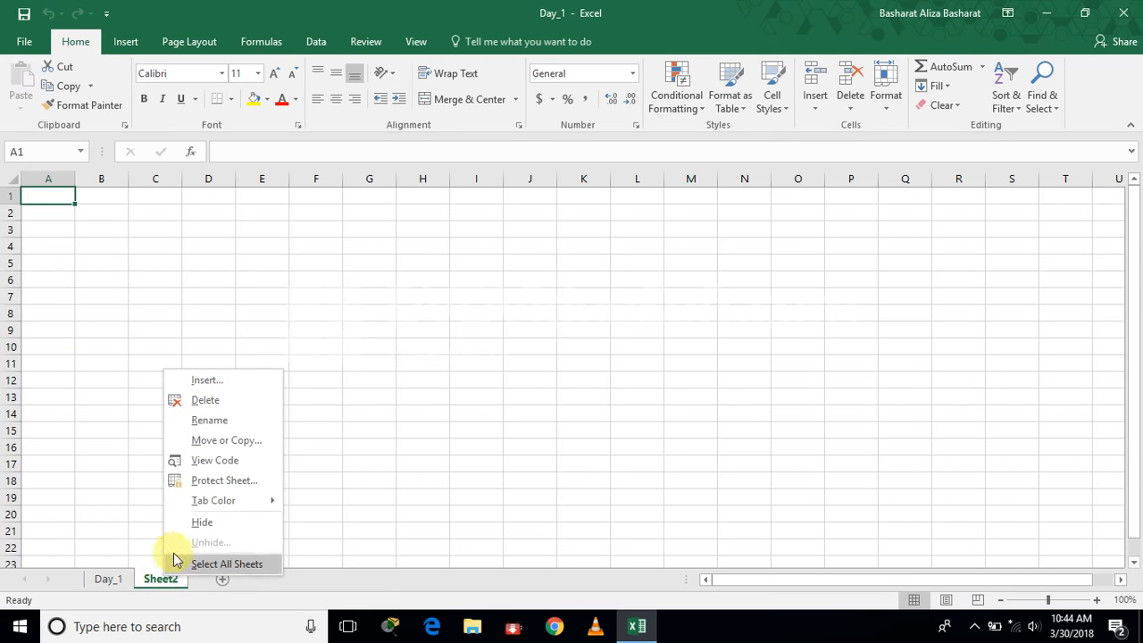
click(208, 421)
text(Form)
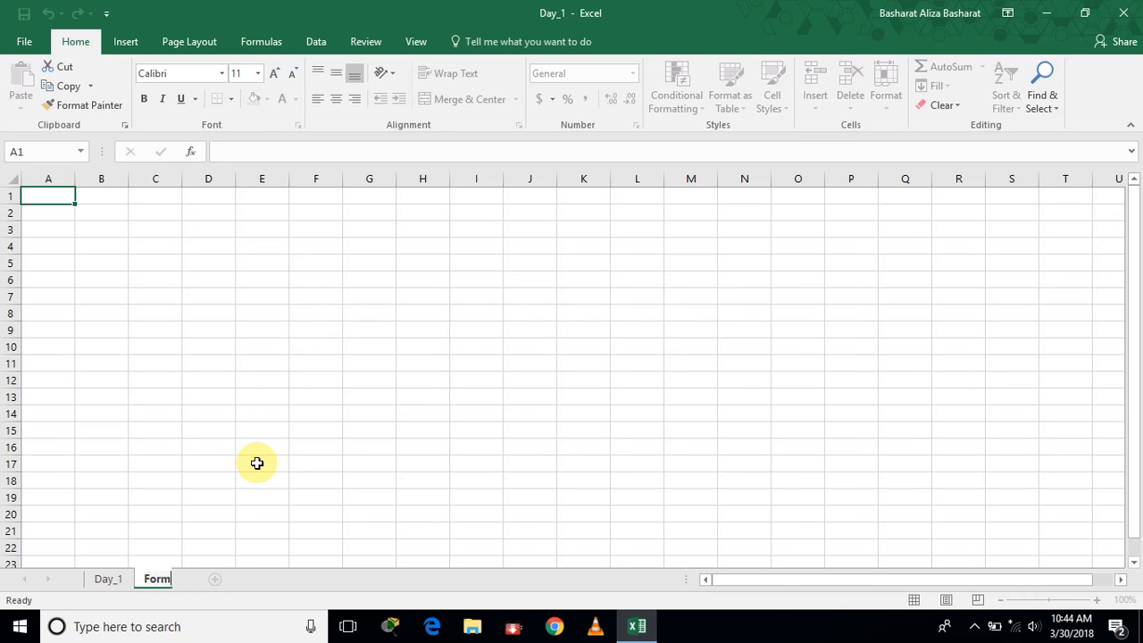
text(ulas)
click(171, 393)
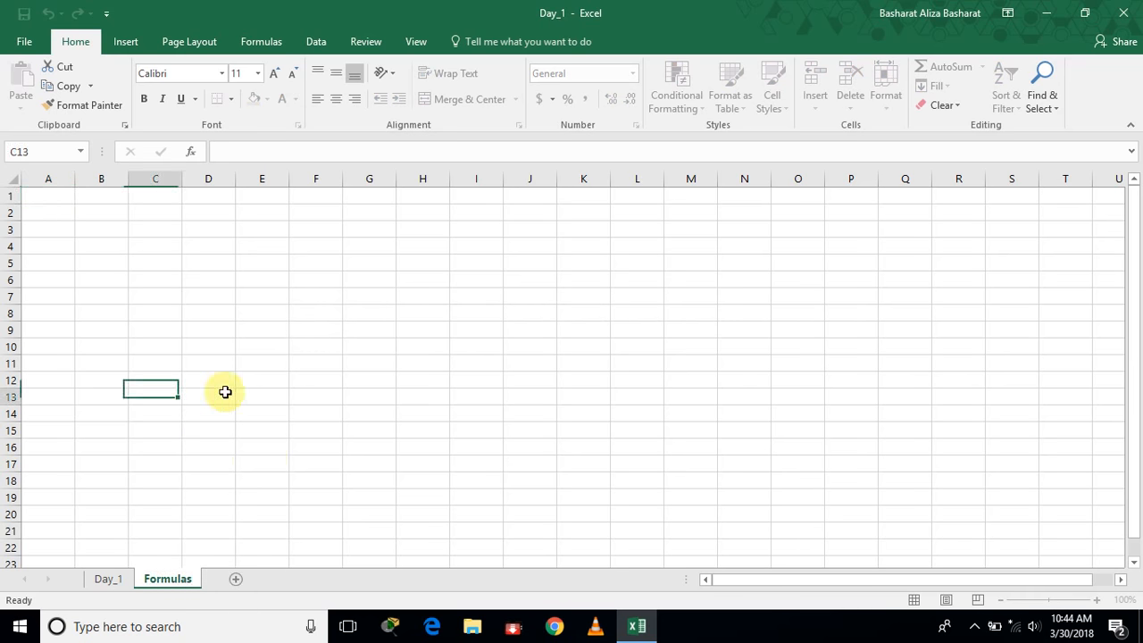
Examine the Day_1 sheet's columns, rows, cell addresses such as A1, C1 and F9, and the formula bar.
click(114, 578)
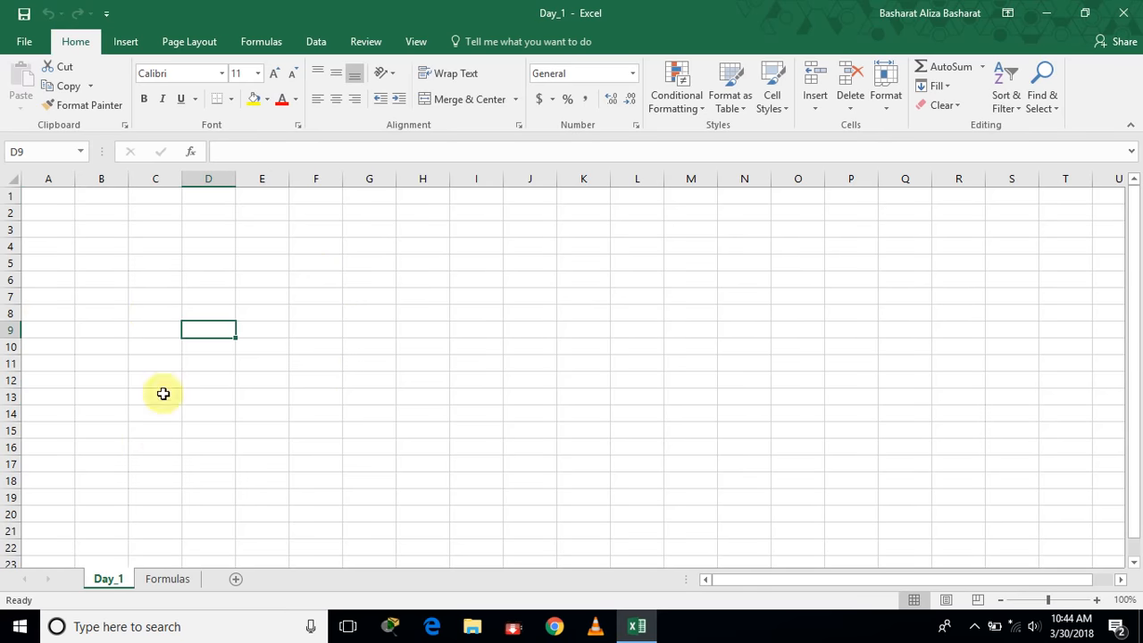
click(49, 196)
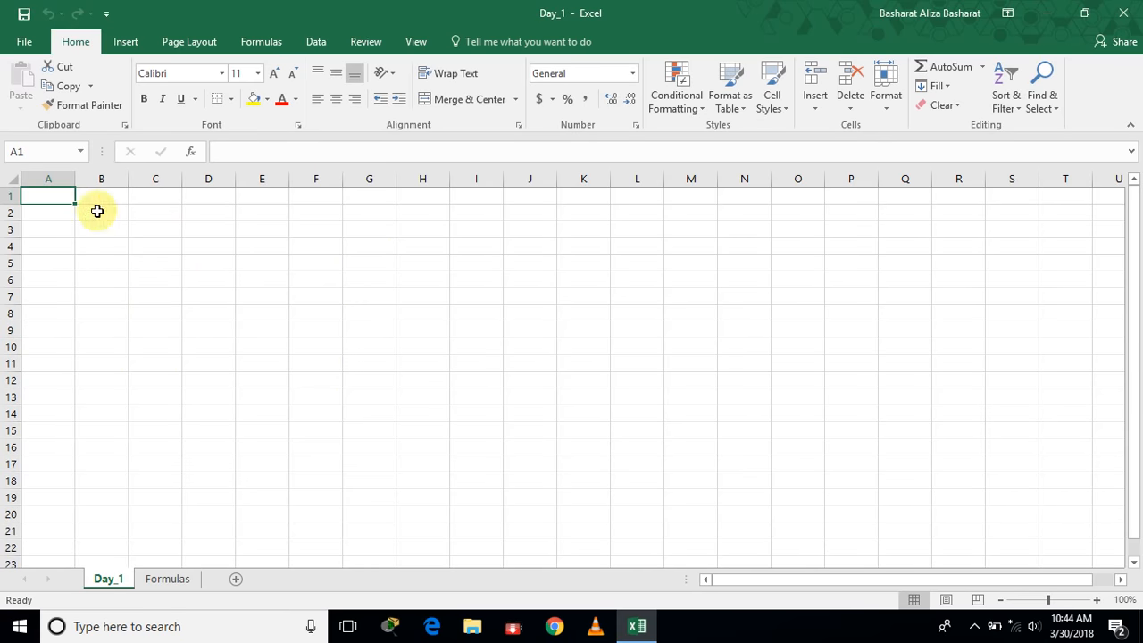
click(63, 179)
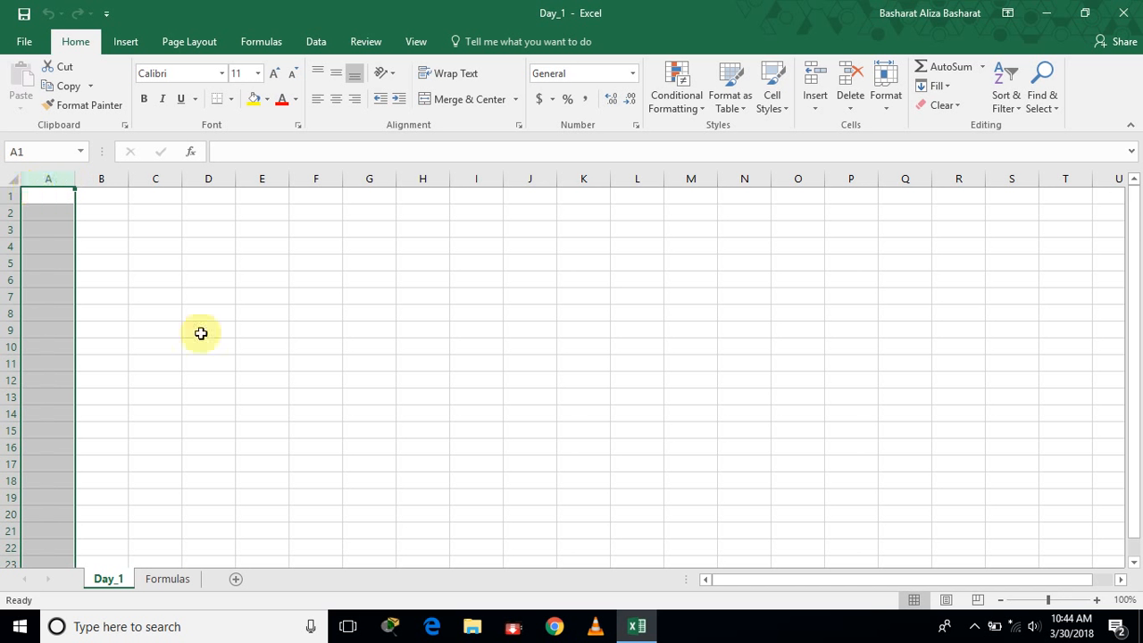
click(10, 196)
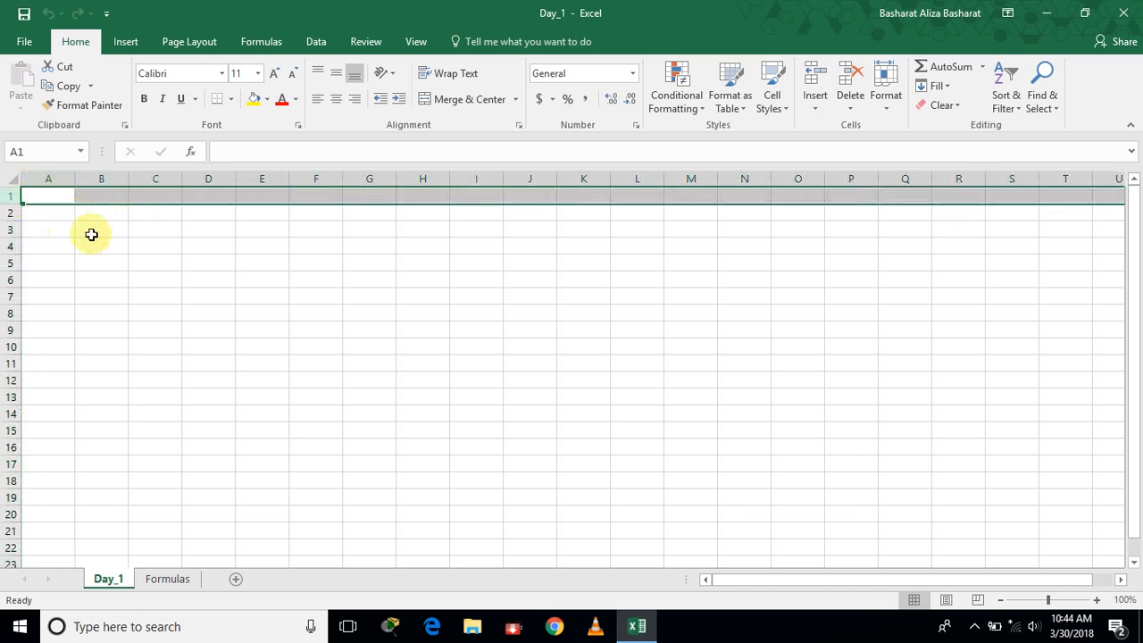
click(51, 197)
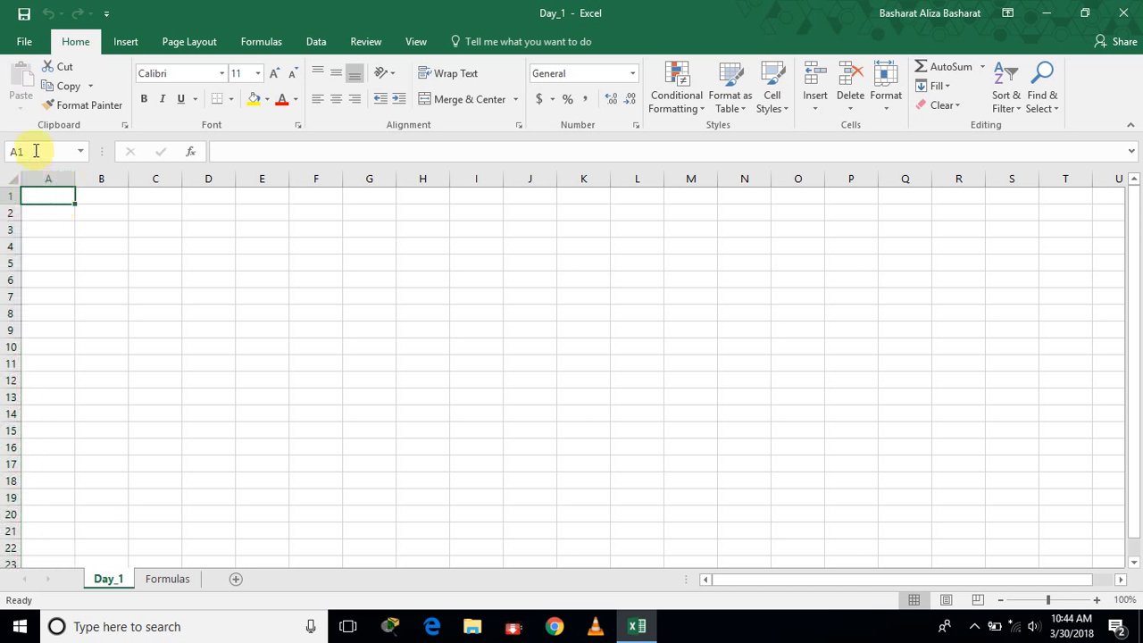
click(158, 194)
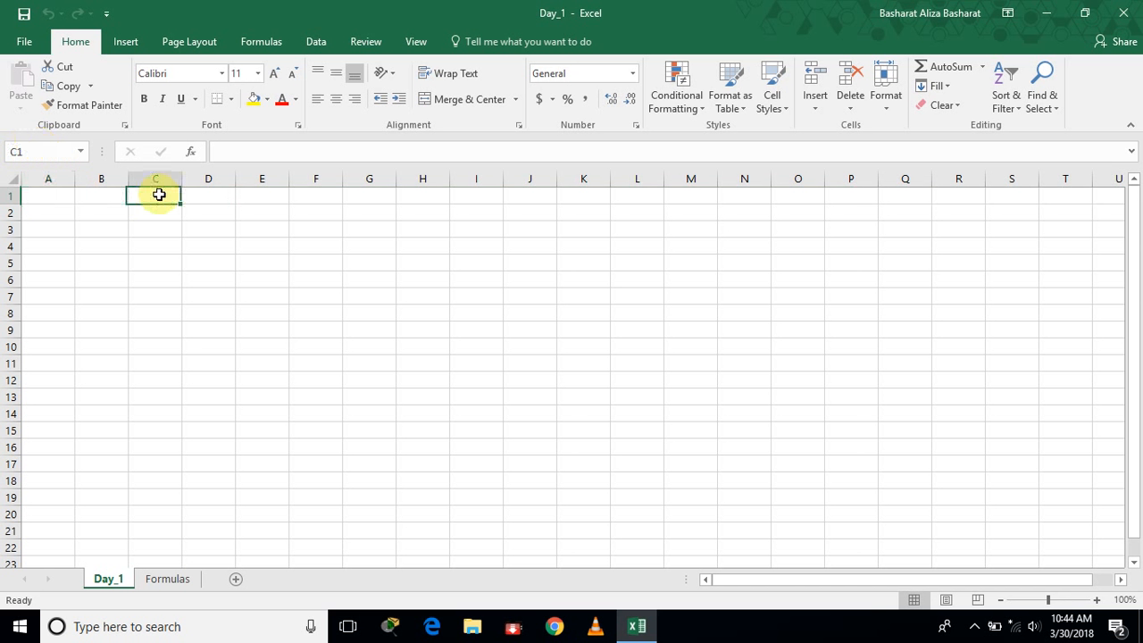
click(332, 328)
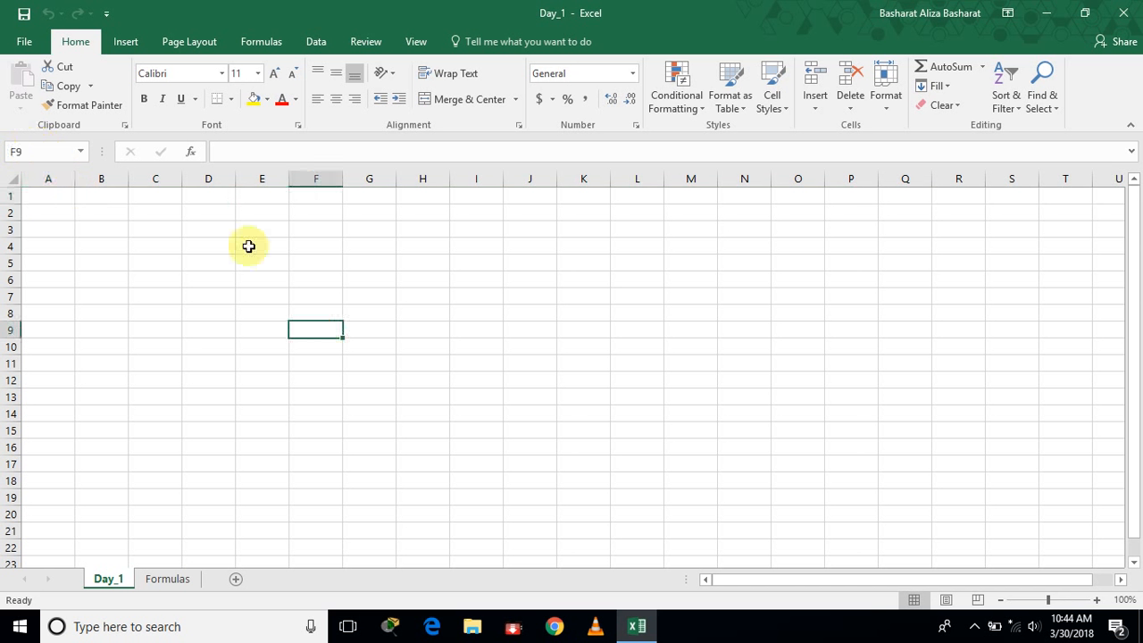
click(11, 328)
click(331, 330)
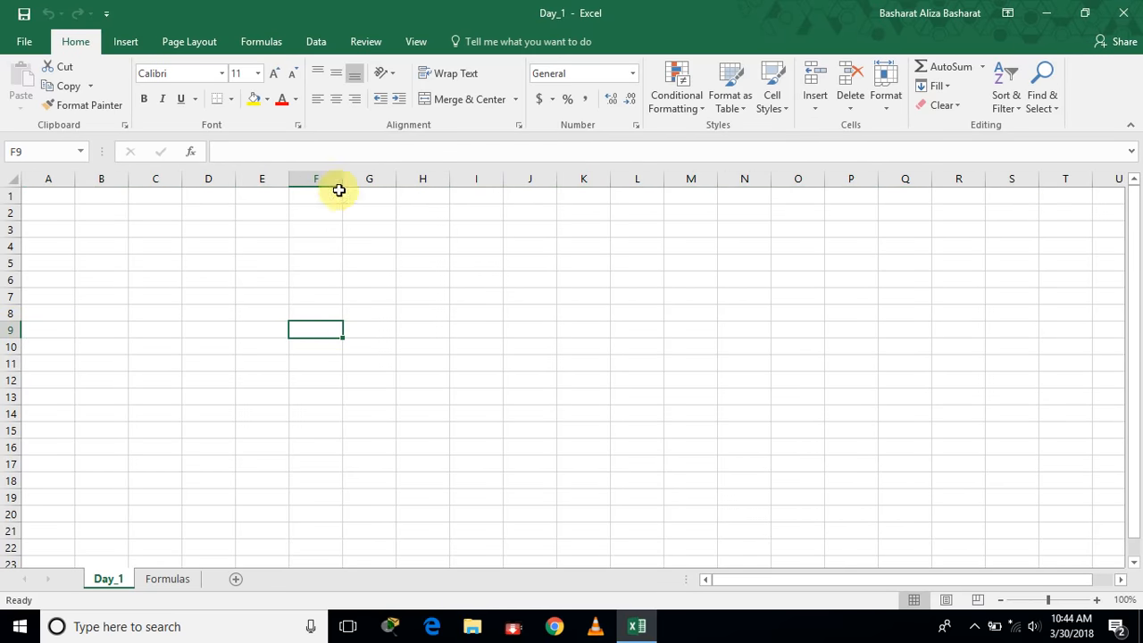
click(247, 145)
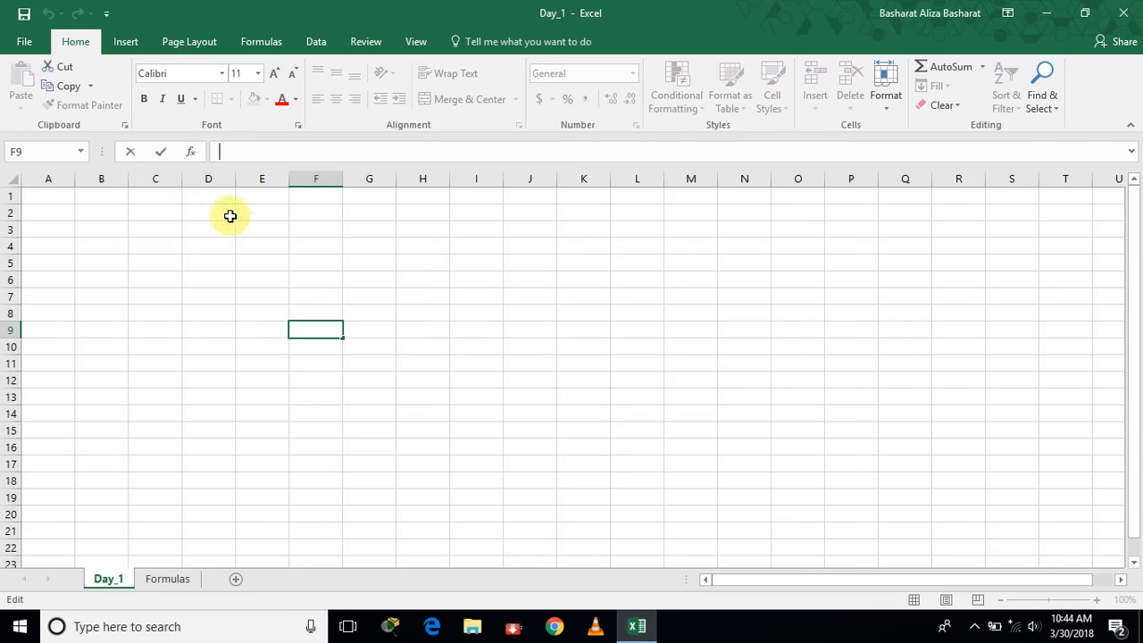
Enter 34 in cell C2 of the Day_1 sheet.
click(159, 214)
text(34)
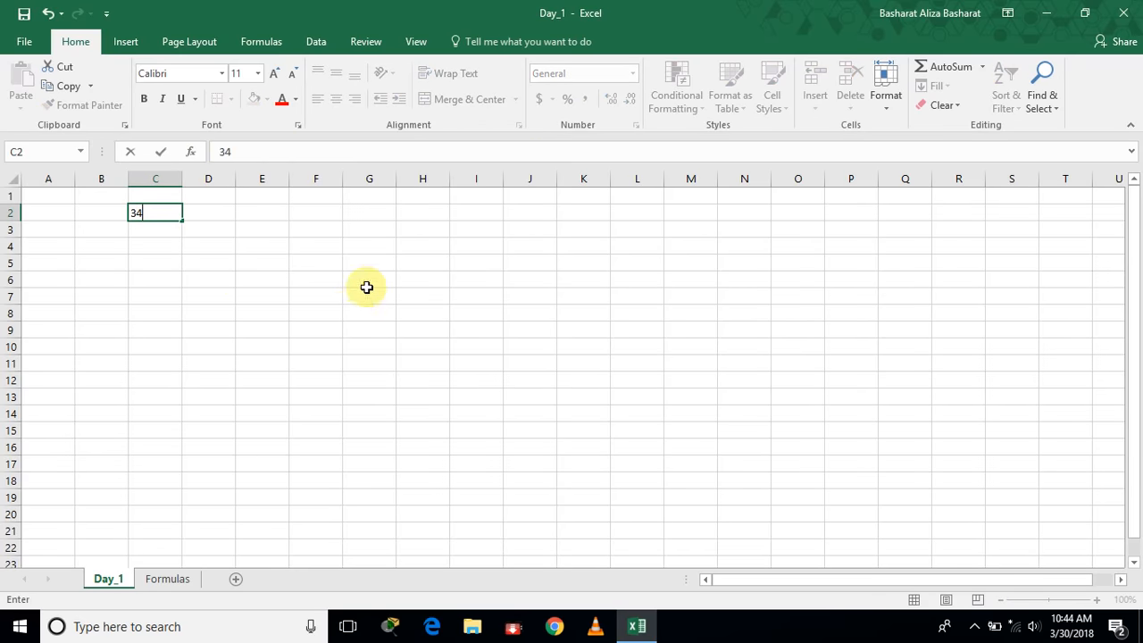
key(Return)
Enter a formula in cell G6 that references cell C2.
click(357, 280)
text(=20)
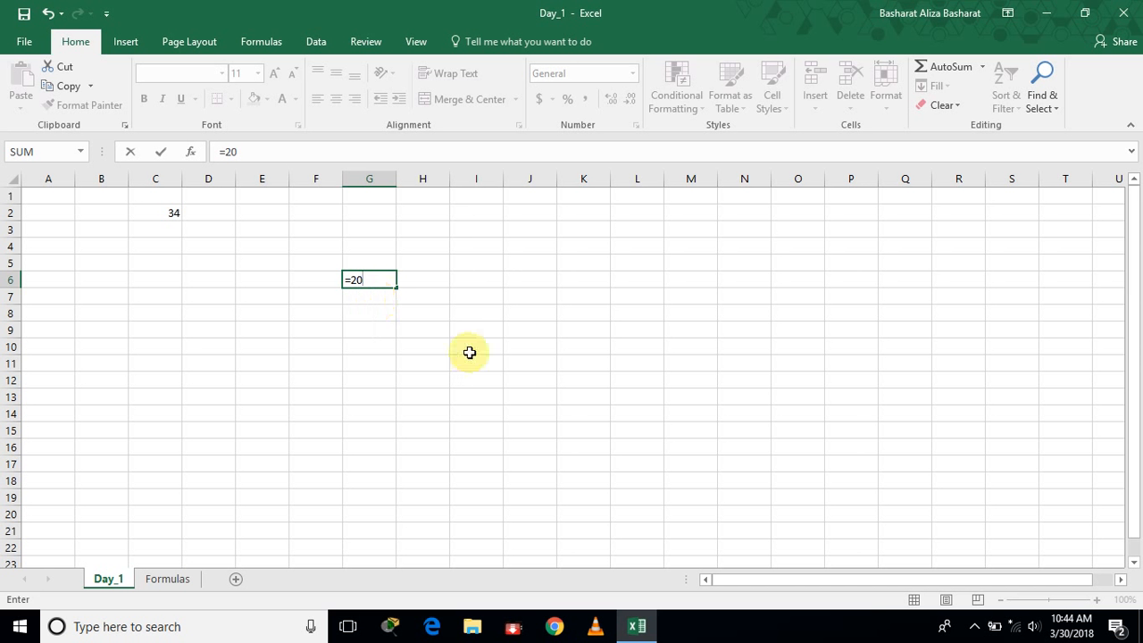
key(BackSpace)
key(BackSpace)
click(161, 218)
key(Return)
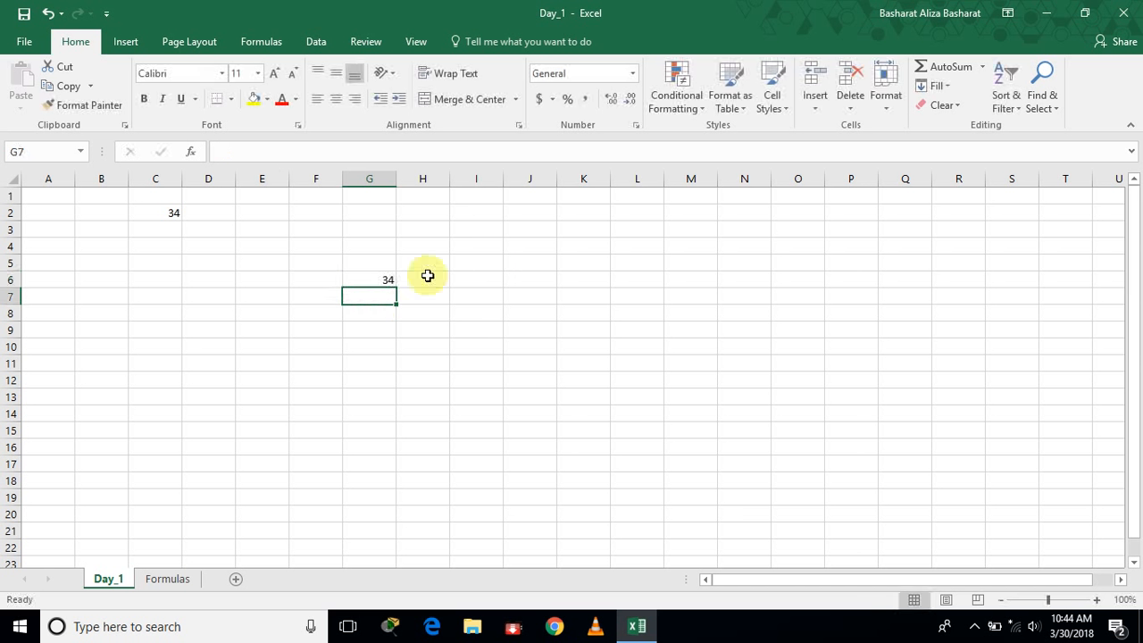
Test the reference in G6 by changing the value of C2 first to 33 and finally to 22.
click(153, 214)
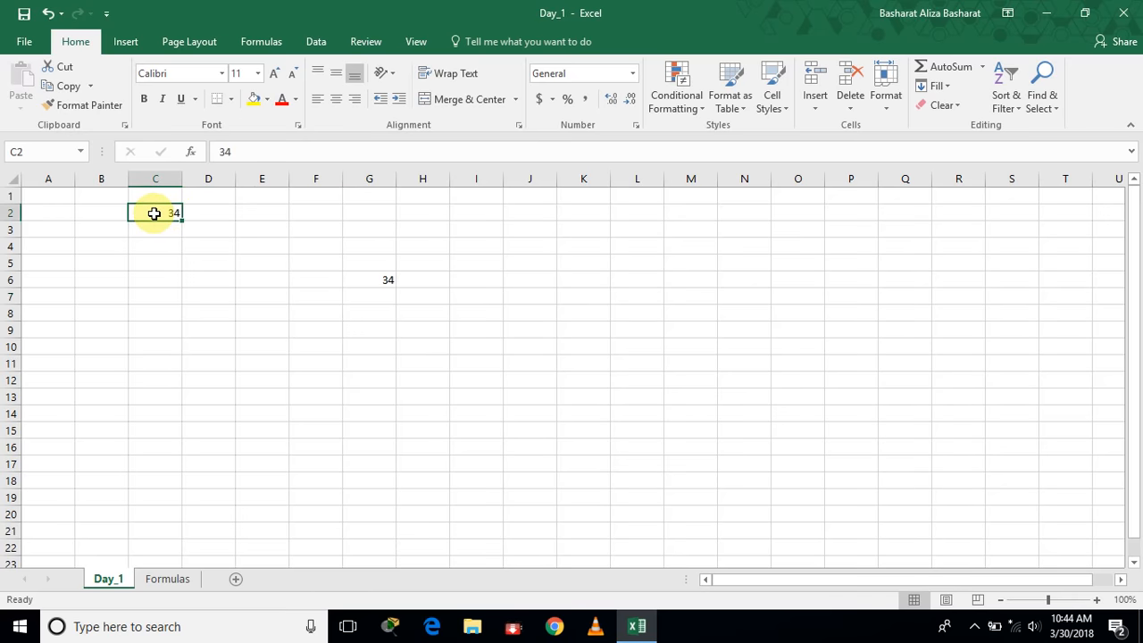
text(33)
click(514, 262)
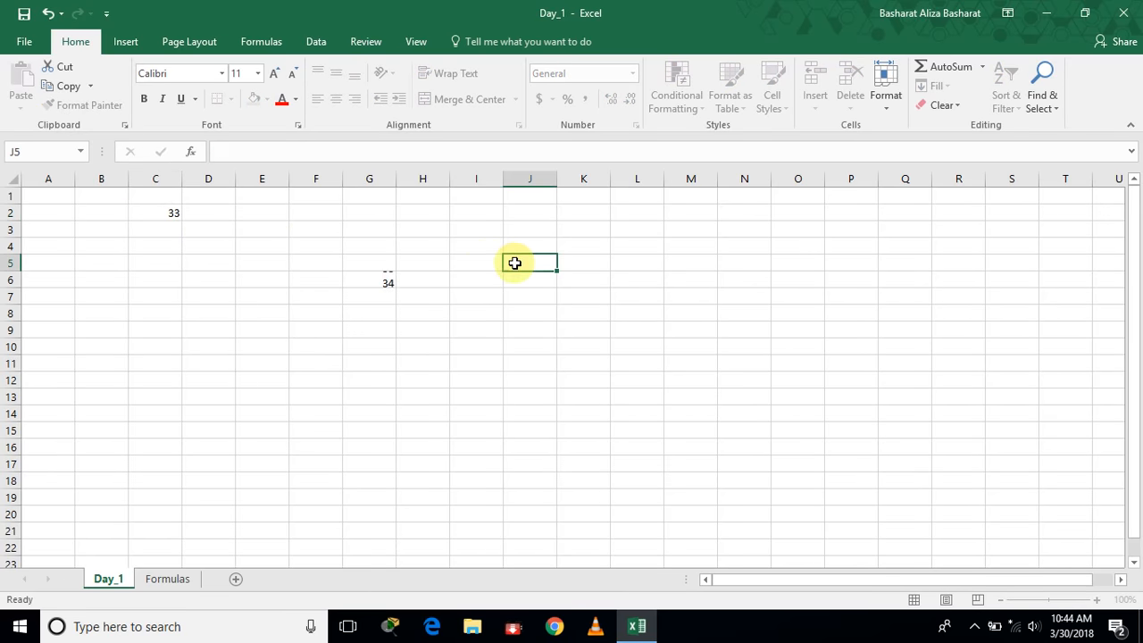
click(380, 285)
click(160, 212)
text(22)
click(560, 280)
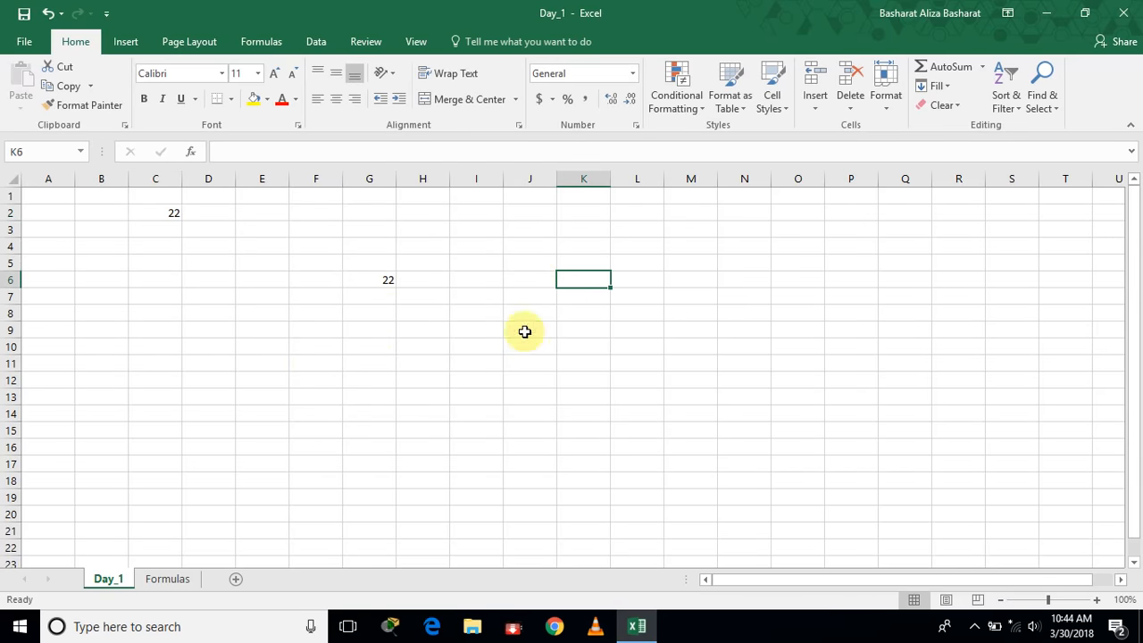
Clear the contents of the range C2:G7 on the Day_1 sheet.
drag(152, 221, 388, 291)
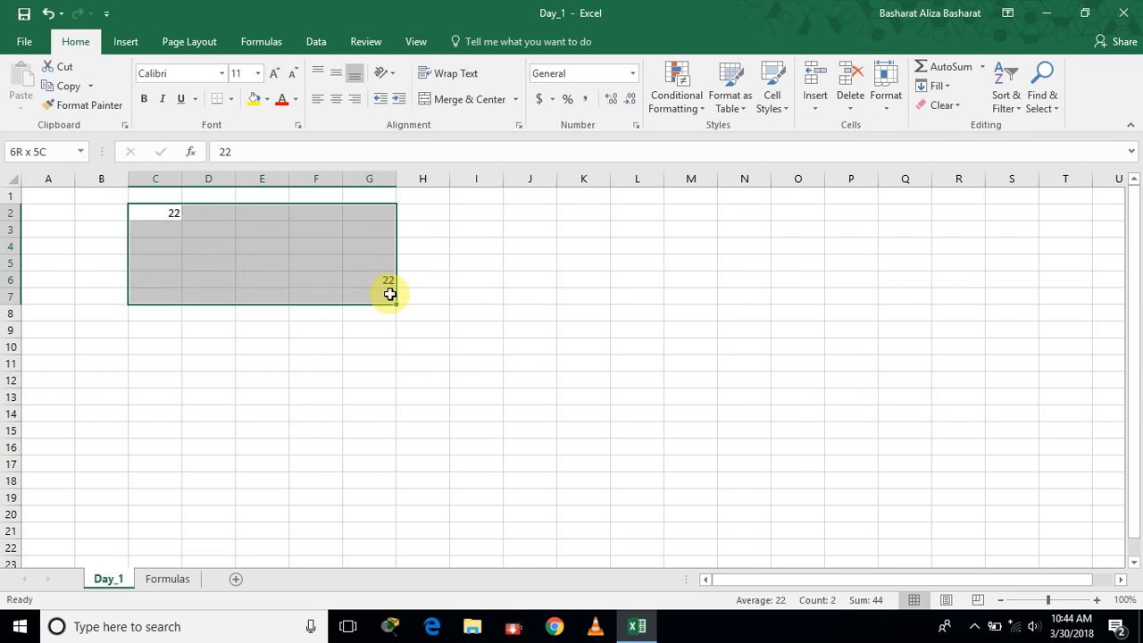
right_click(275, 249)
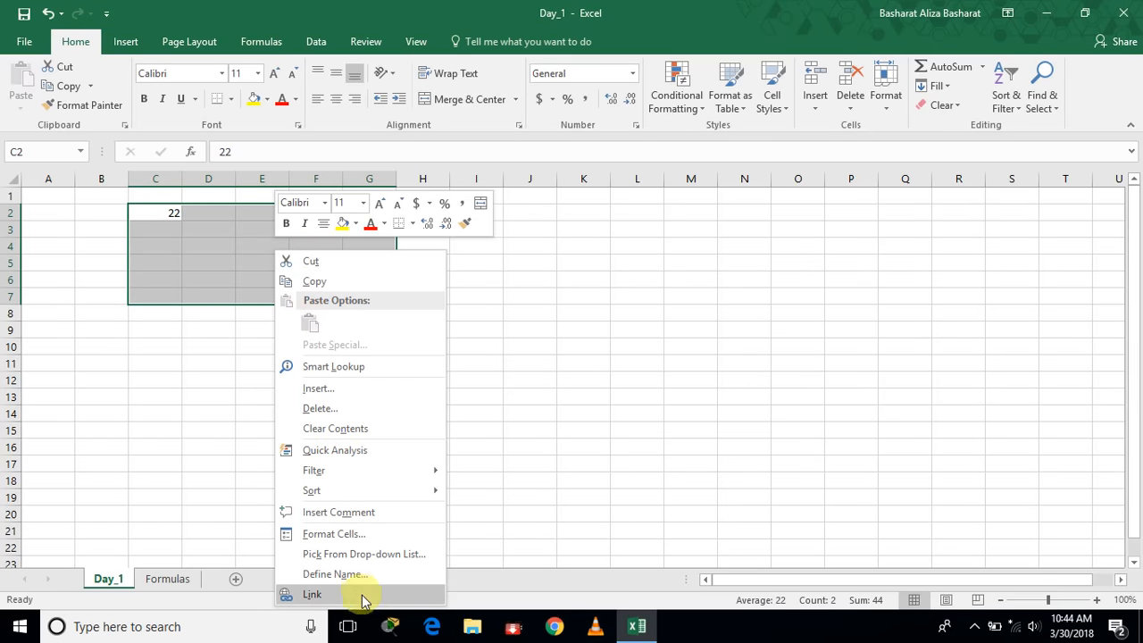
click(335, 429)
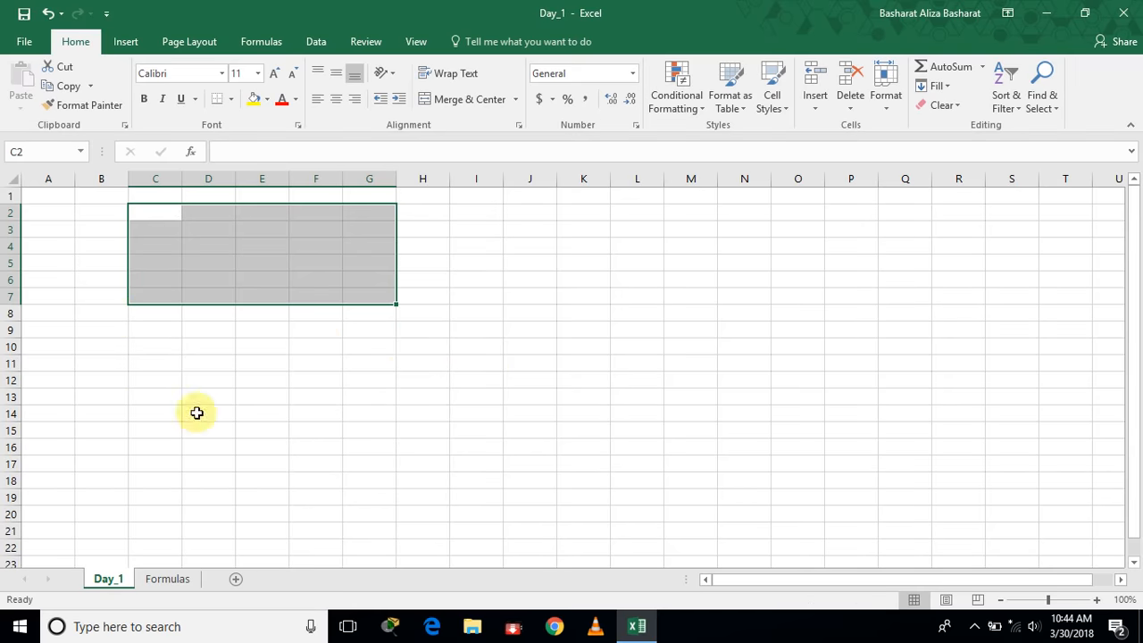
click(565, 352)
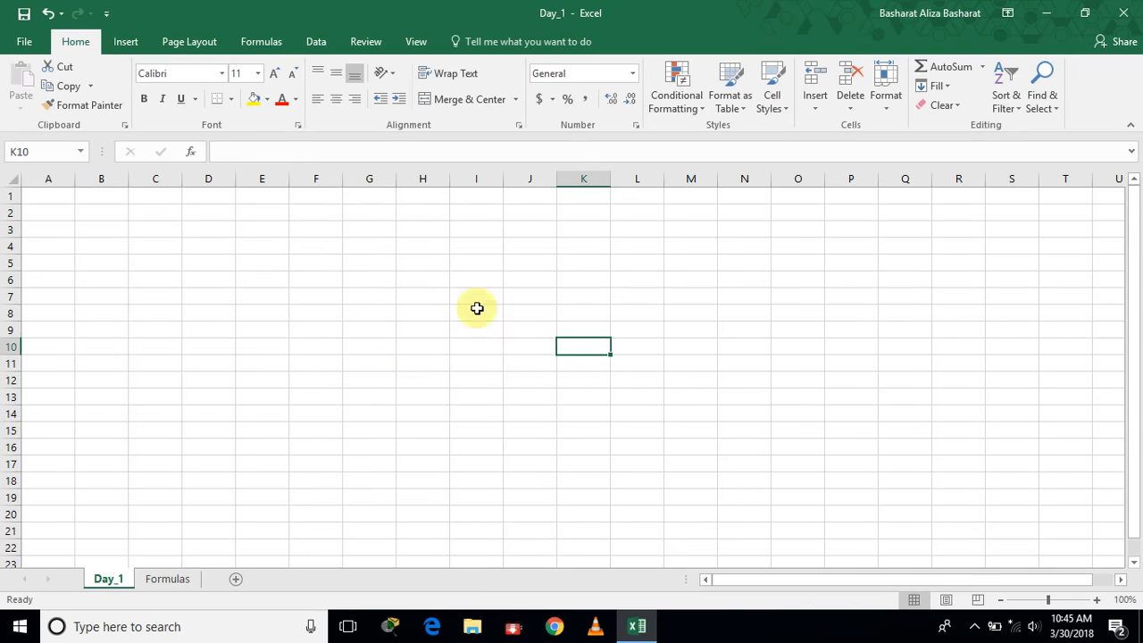
Enter the headers Sr.No, Students Name, Subject 1, Subject 2, Subject 3 and Total in cells A1 to F1.
click(67, 200)
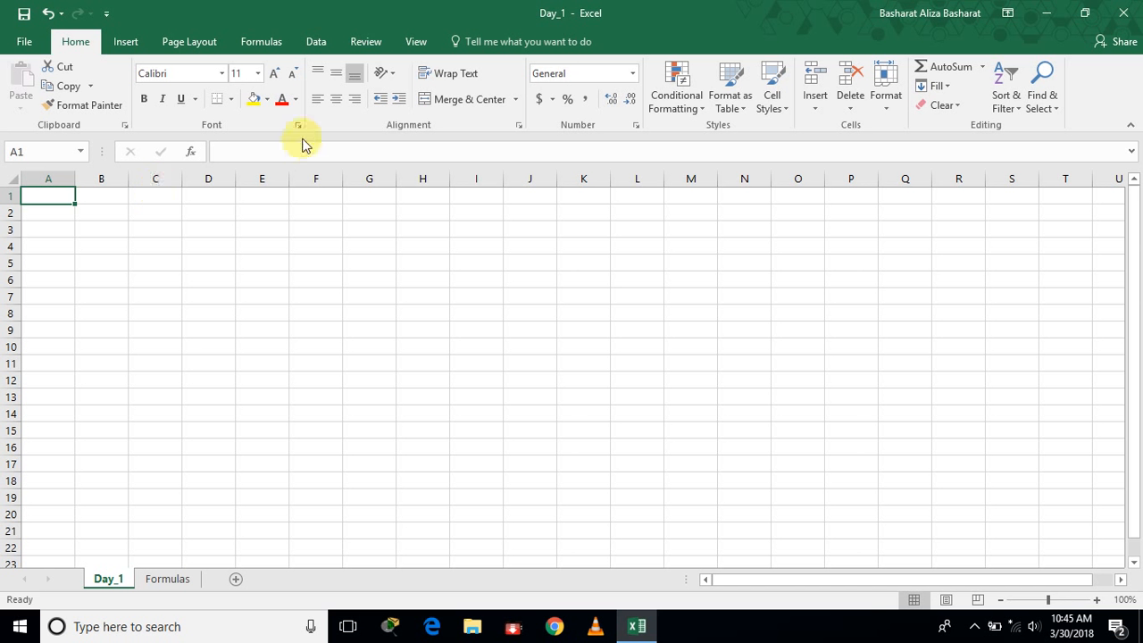
text(Sr.No)
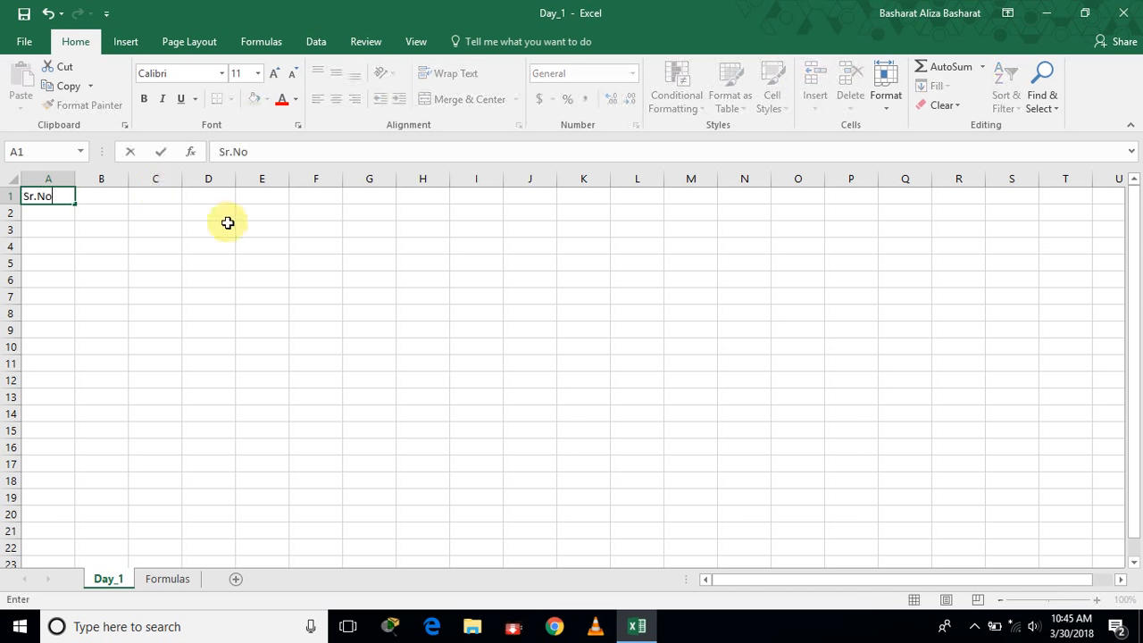
key(Tab)
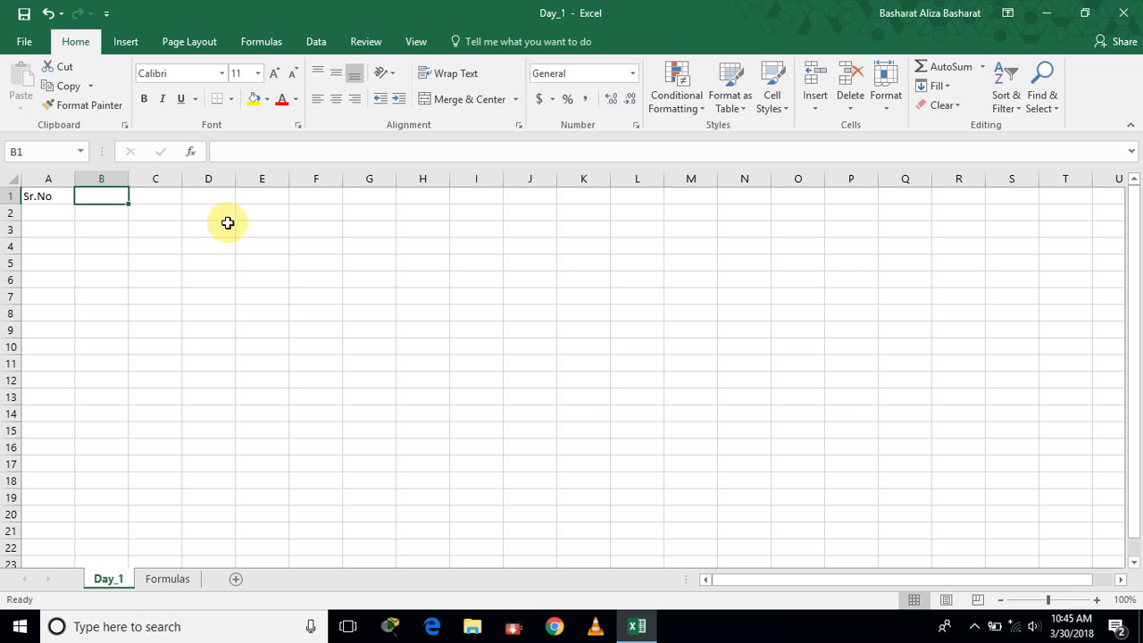
text(Students)
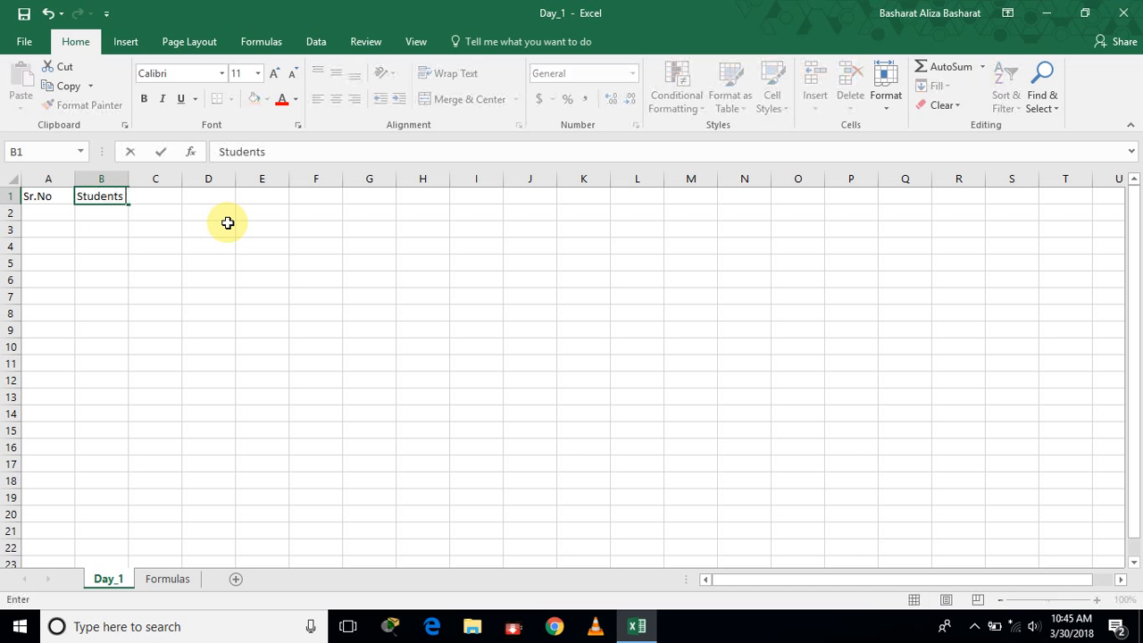
text( Name)
key(Tab)
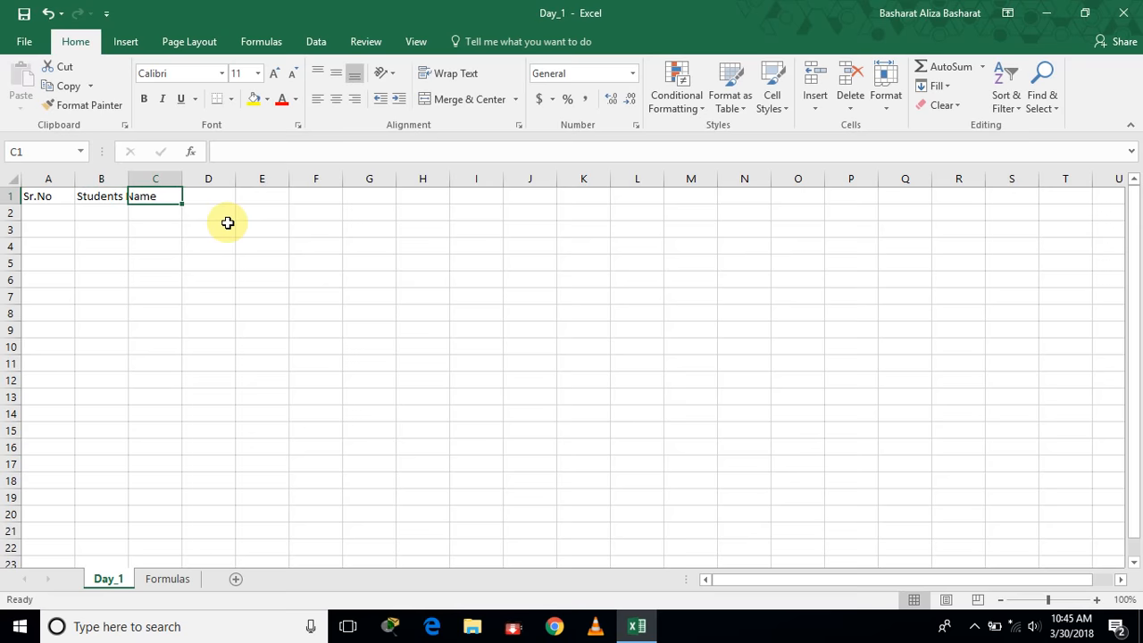
text(Subject)
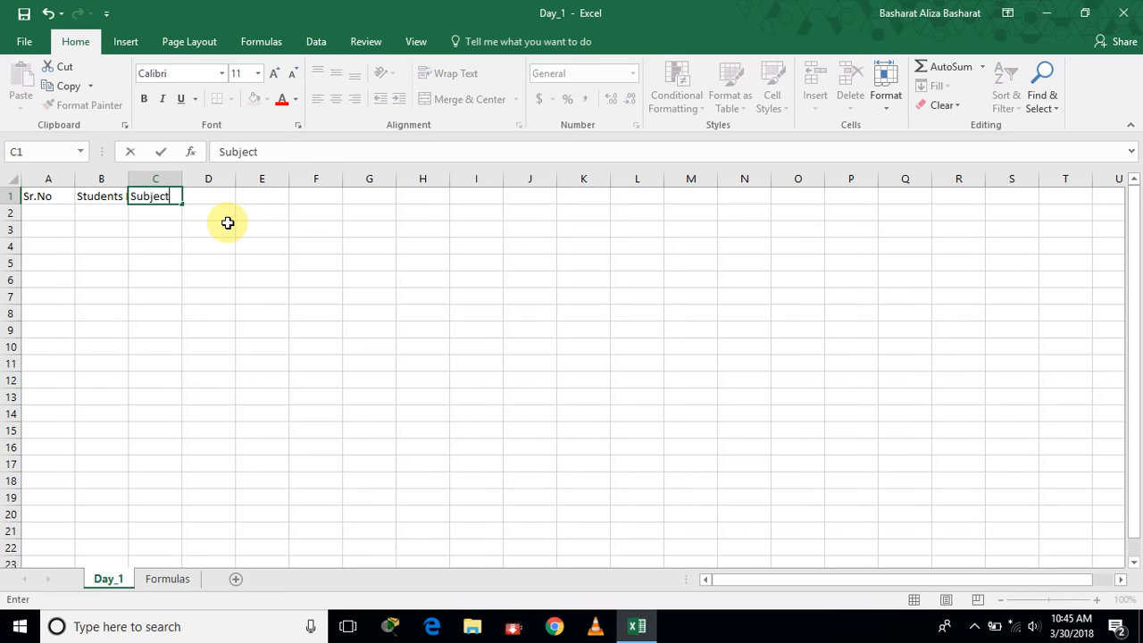
key(Tab)
text(S)
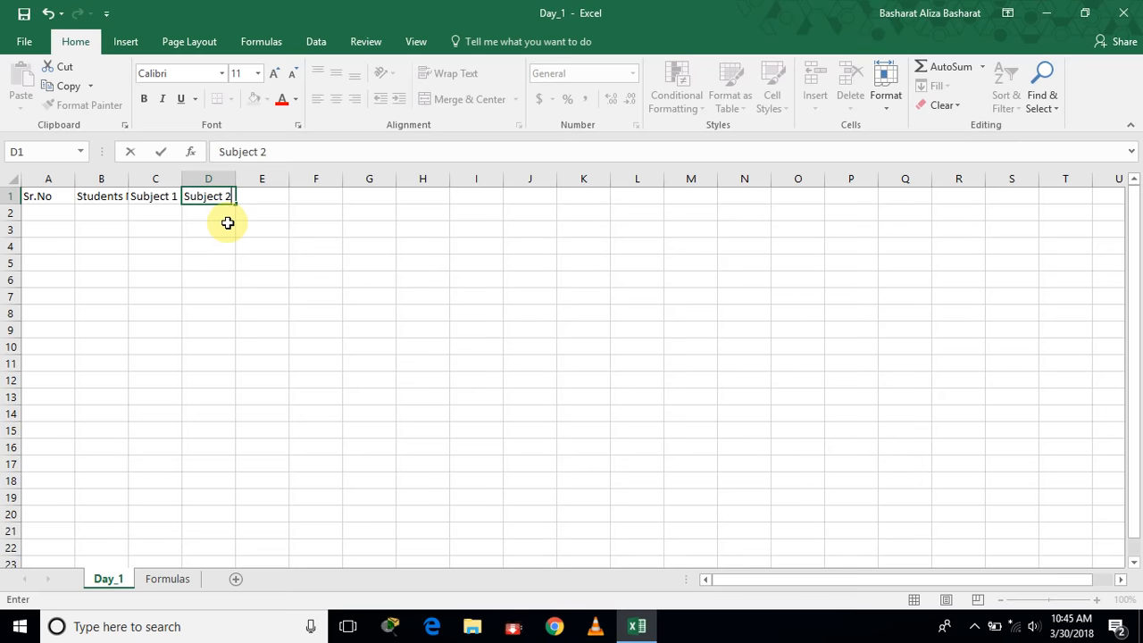
key(Tab)
text(Sub)
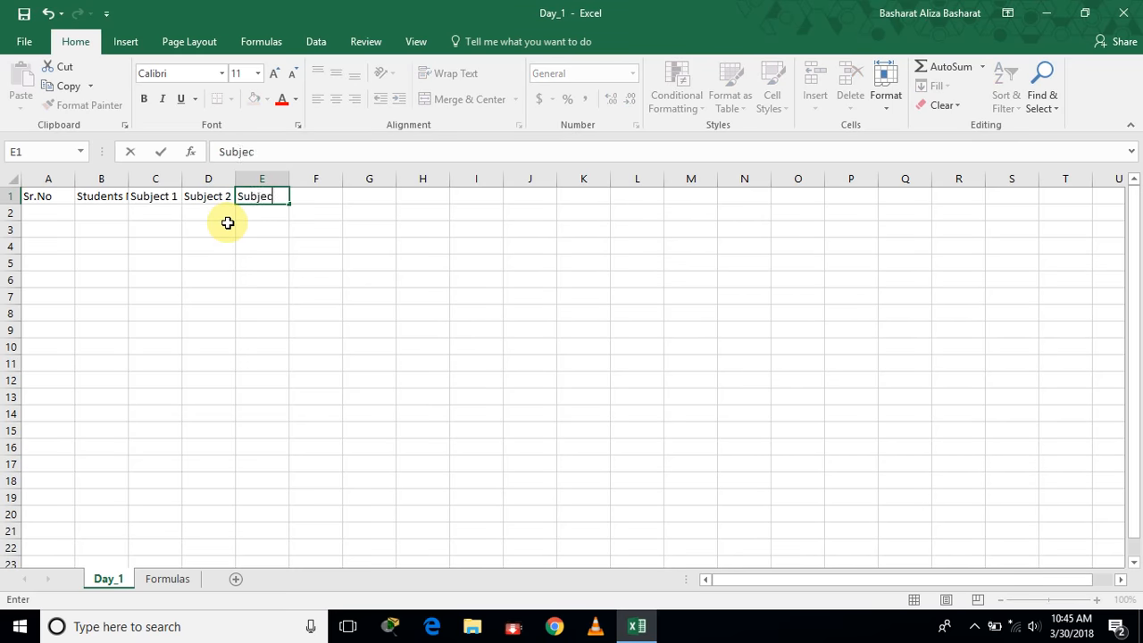
key(Tab)
text(Total)
click(284, 230)
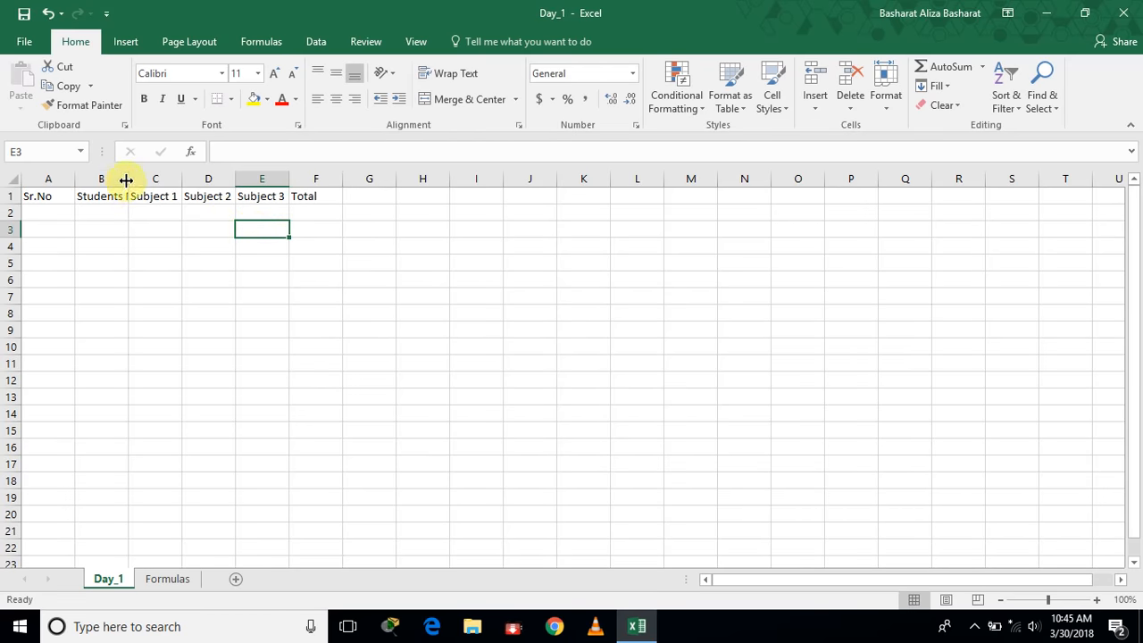
Widen the Students Name, Subject 2 and Subject 3 columns and narrow the Sr.No column slightly.
click(196, 178)
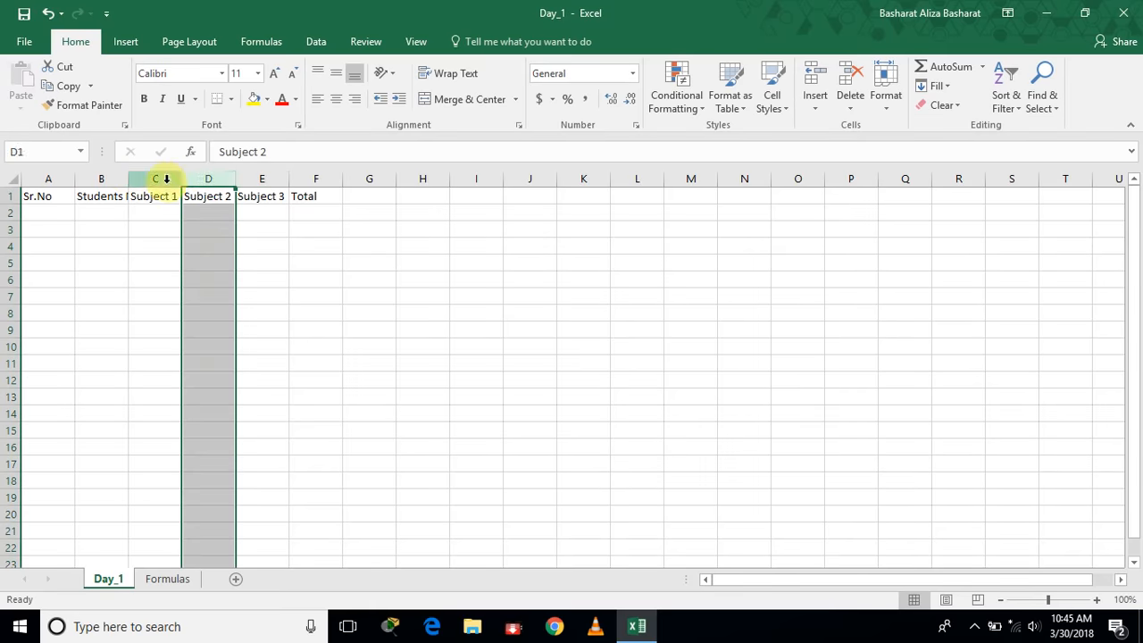
drag(128, 178, 158, 178)
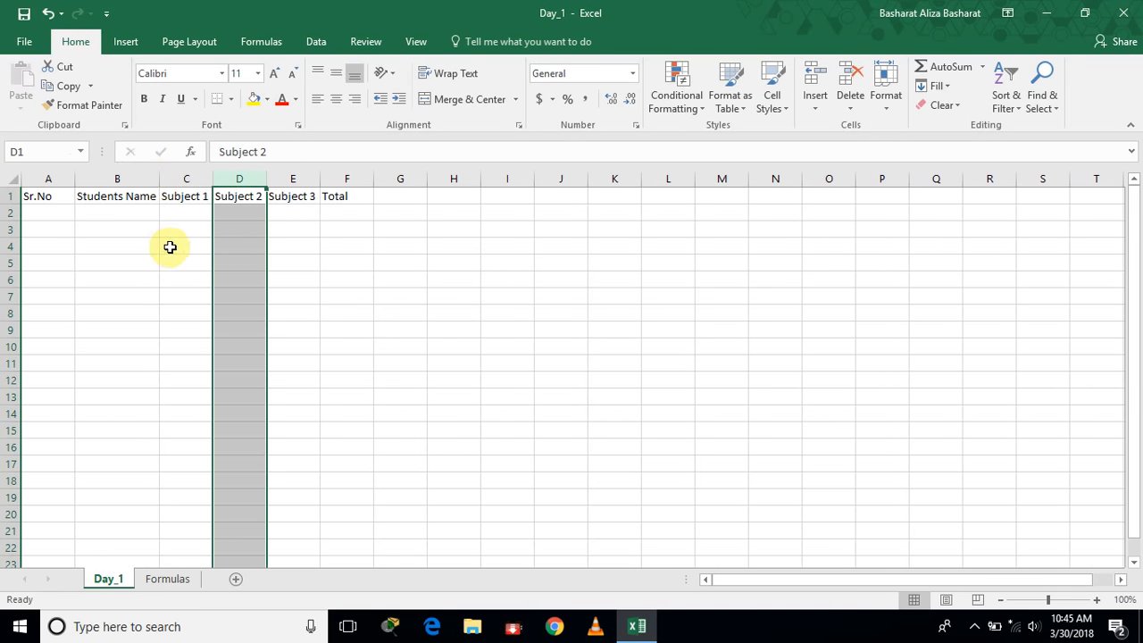
click(169, 249)
drag(266, 178, 359, 176)
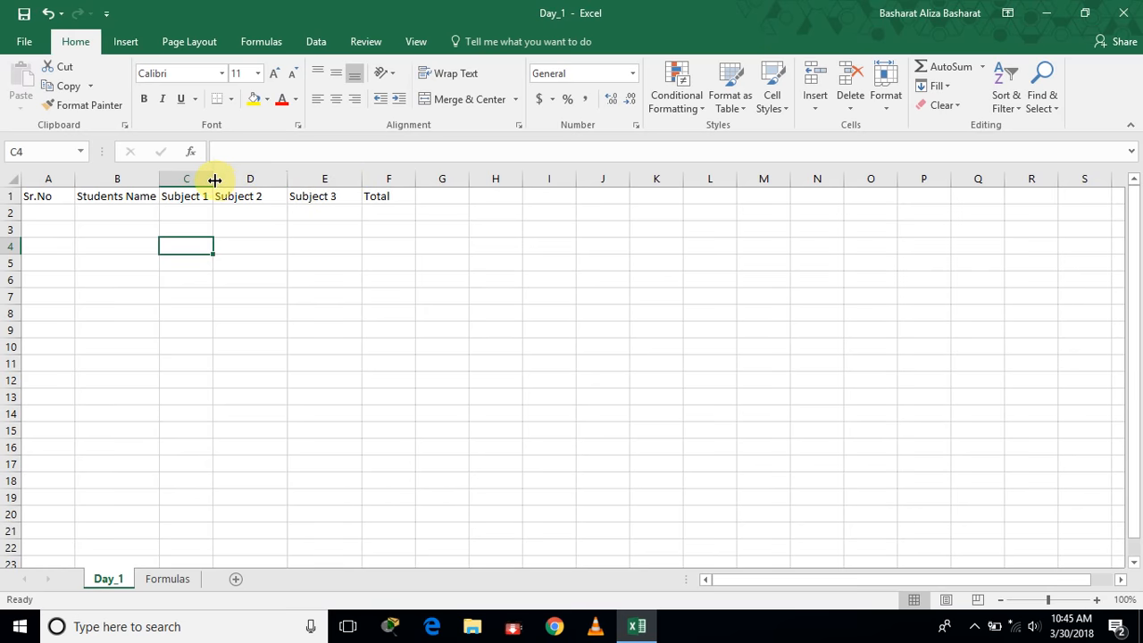
click(270, 264)
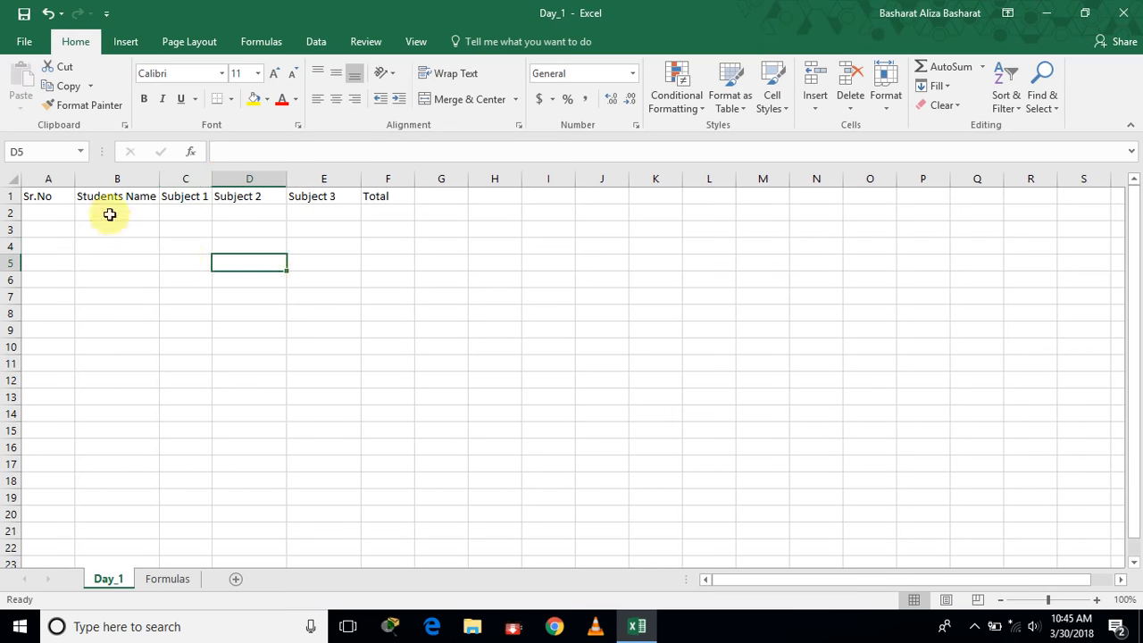
drag(78, 184, 64, 183)
Enter 1 in cell A2 and fill it down to A10 as a series for the serial numbers.
click(48, 211)
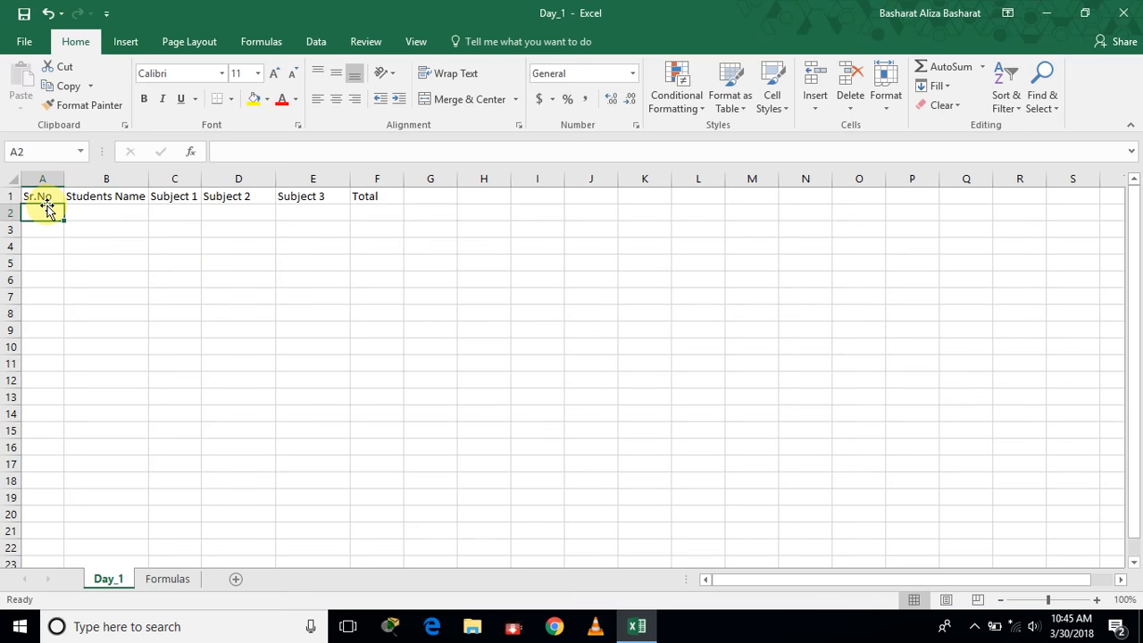
text(1)
key(Return)
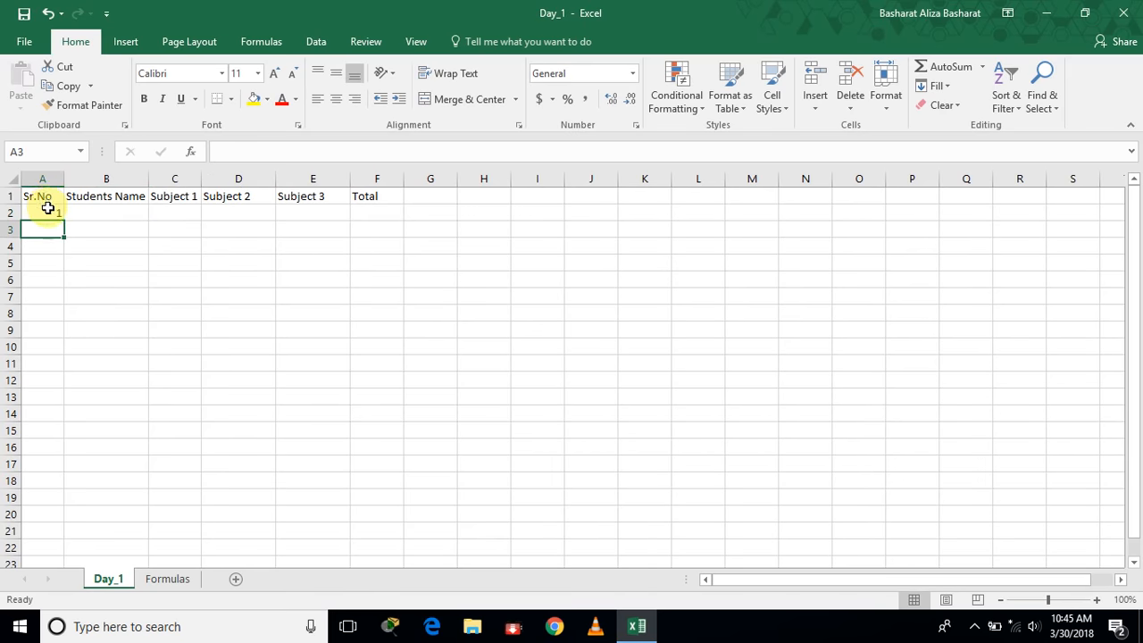
click(50, 199)
click(51, 213)
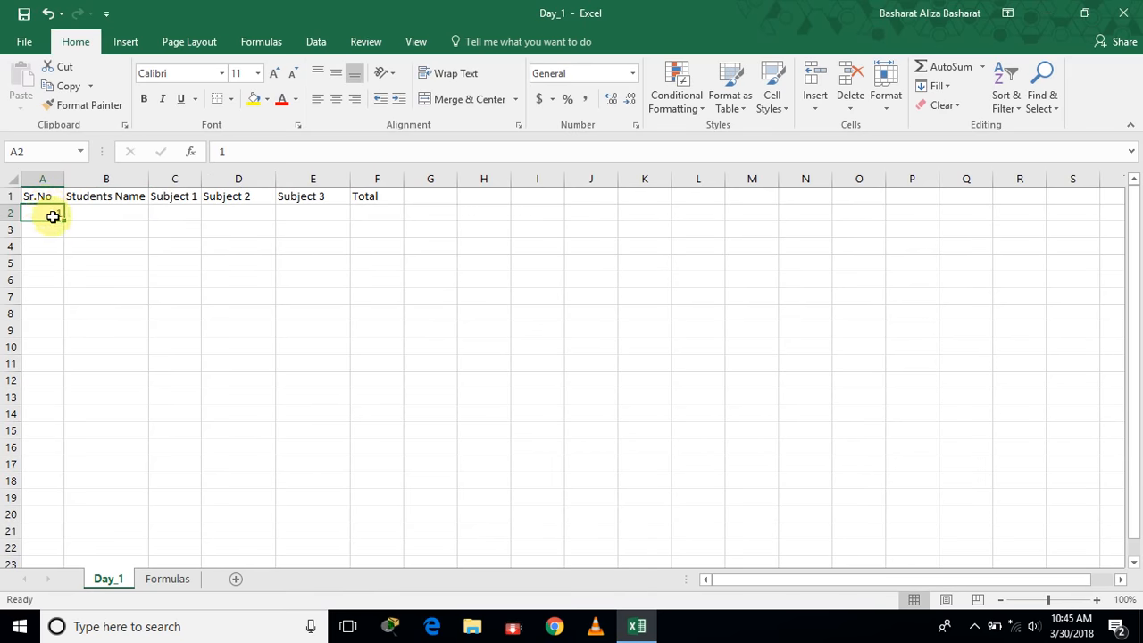
drag(63, 218, 61, 358)
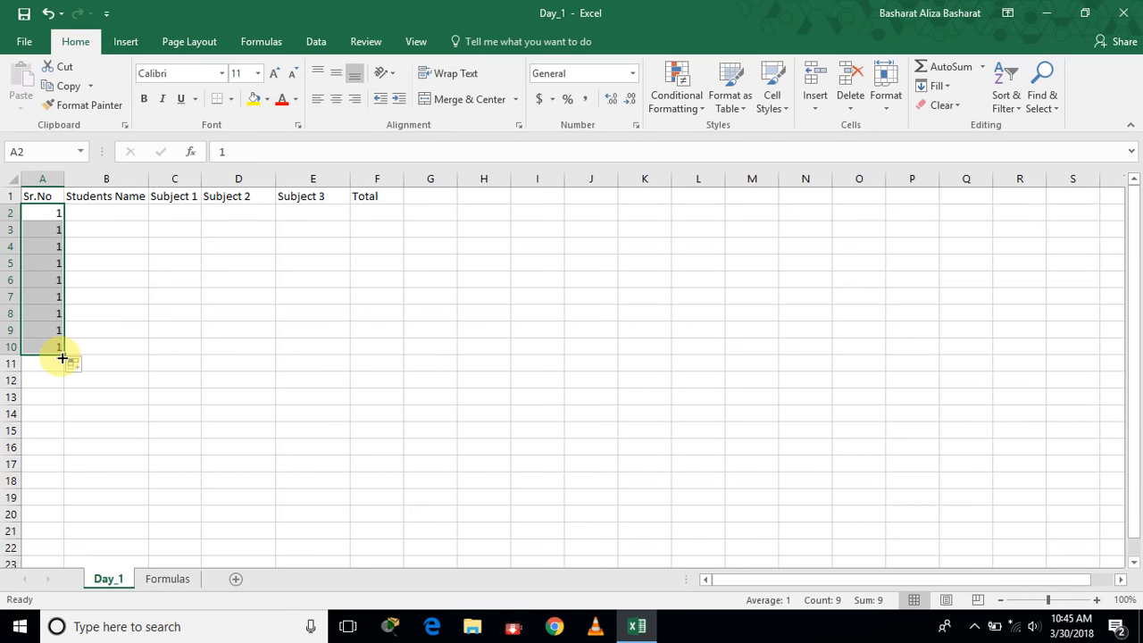
click(87, 366)
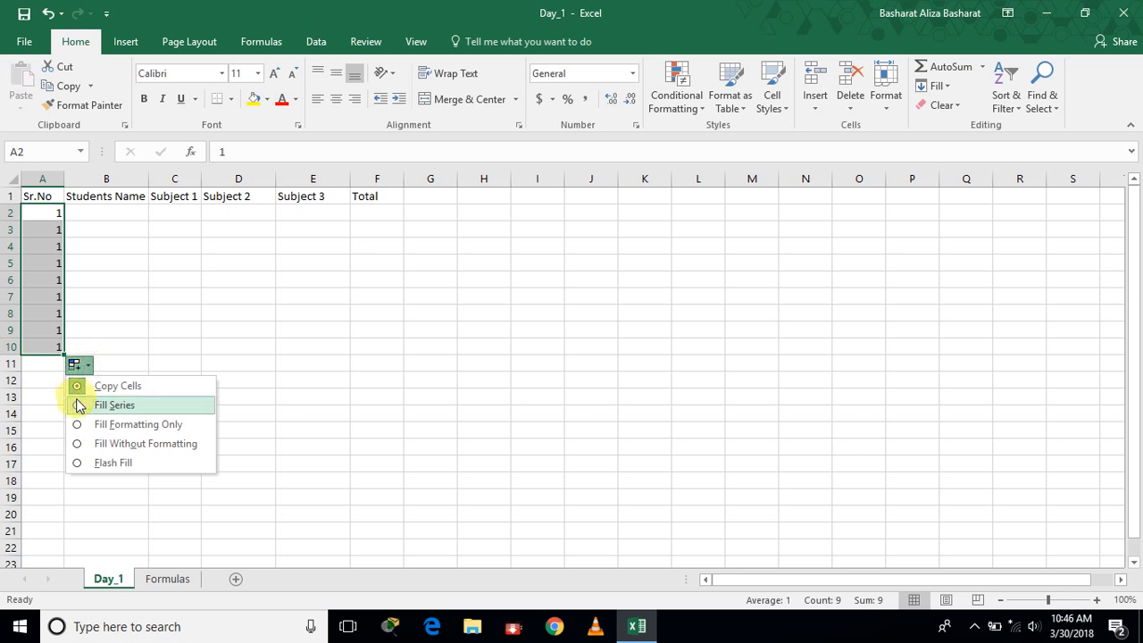
click(79, 407)
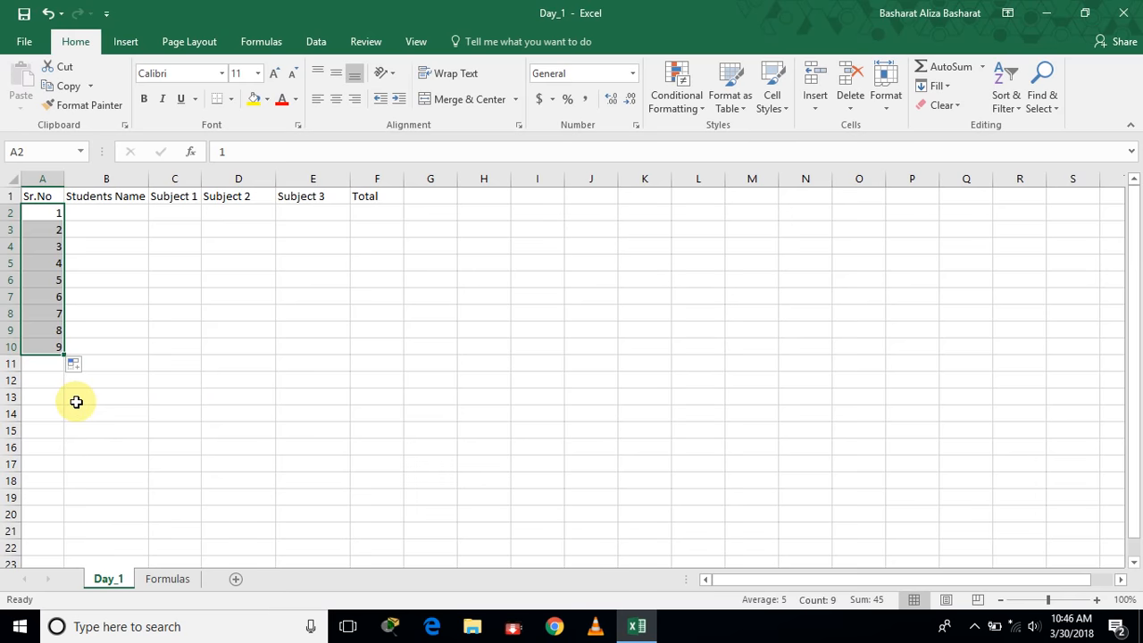
click(289, 277)
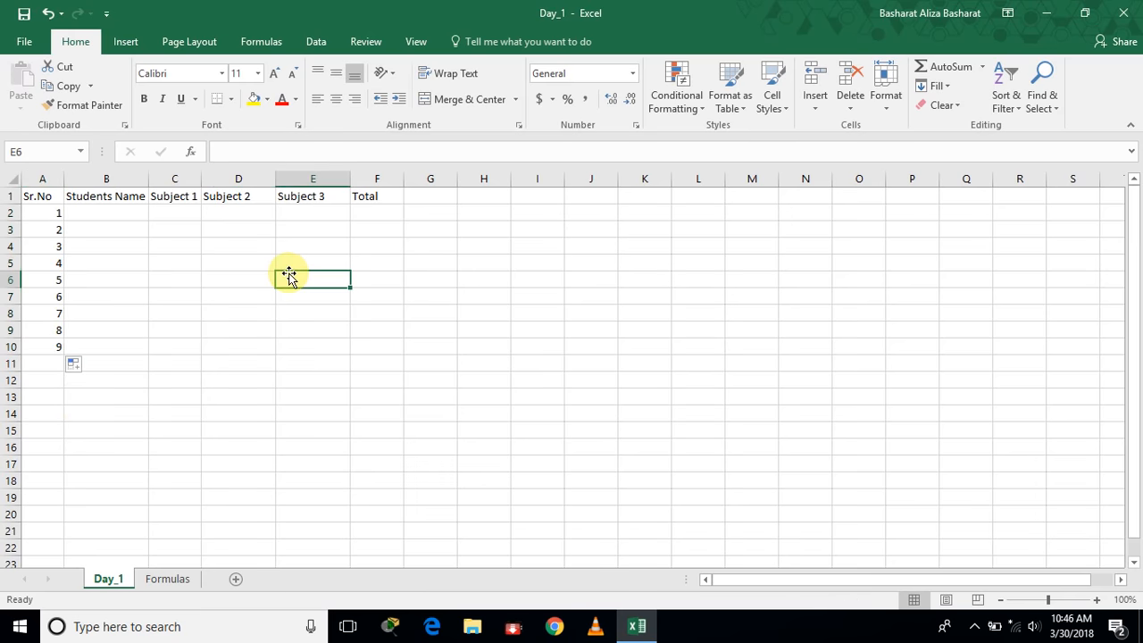
Enter nine students' first names in cells B2 to B10 of the Students Name column.
click(132, 216)
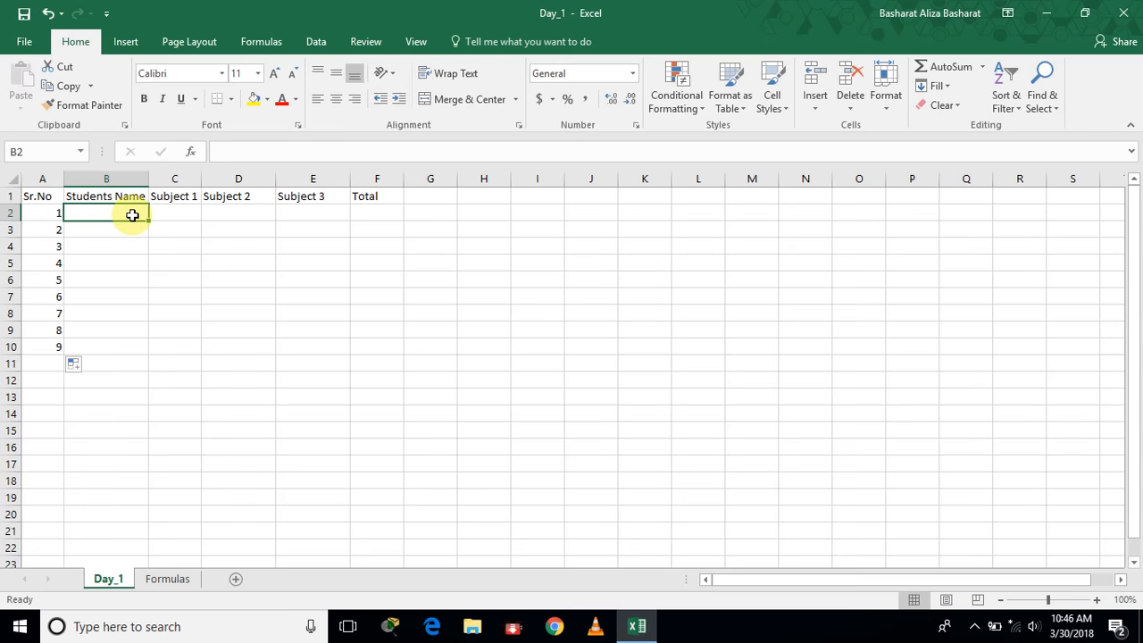
text(Ali)
key(Return)
text(Ali)
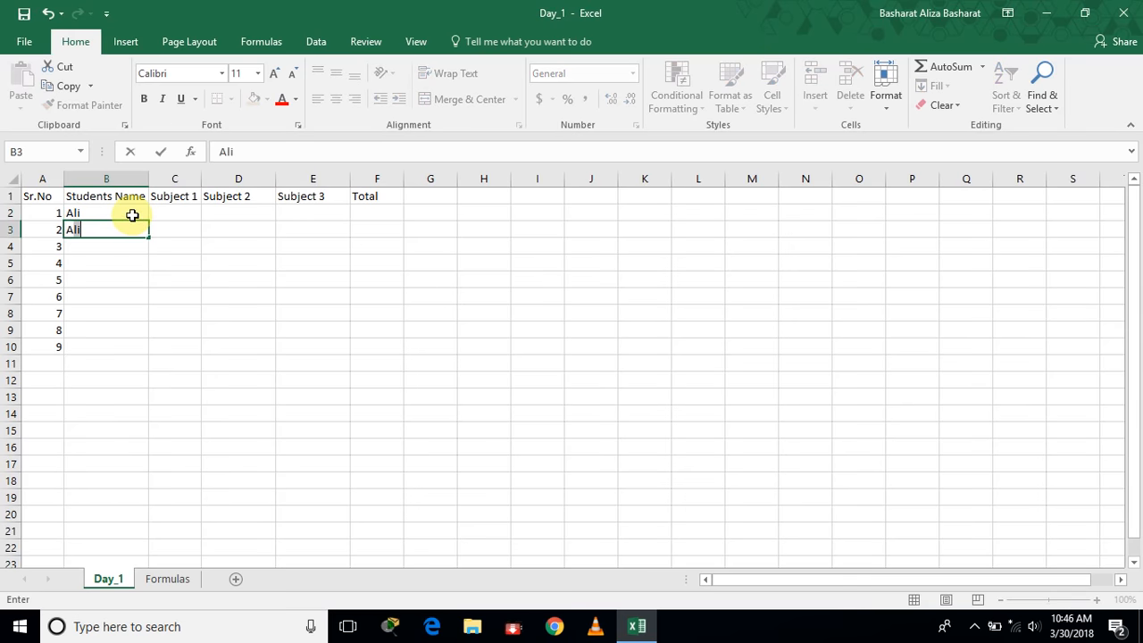
key(Return)
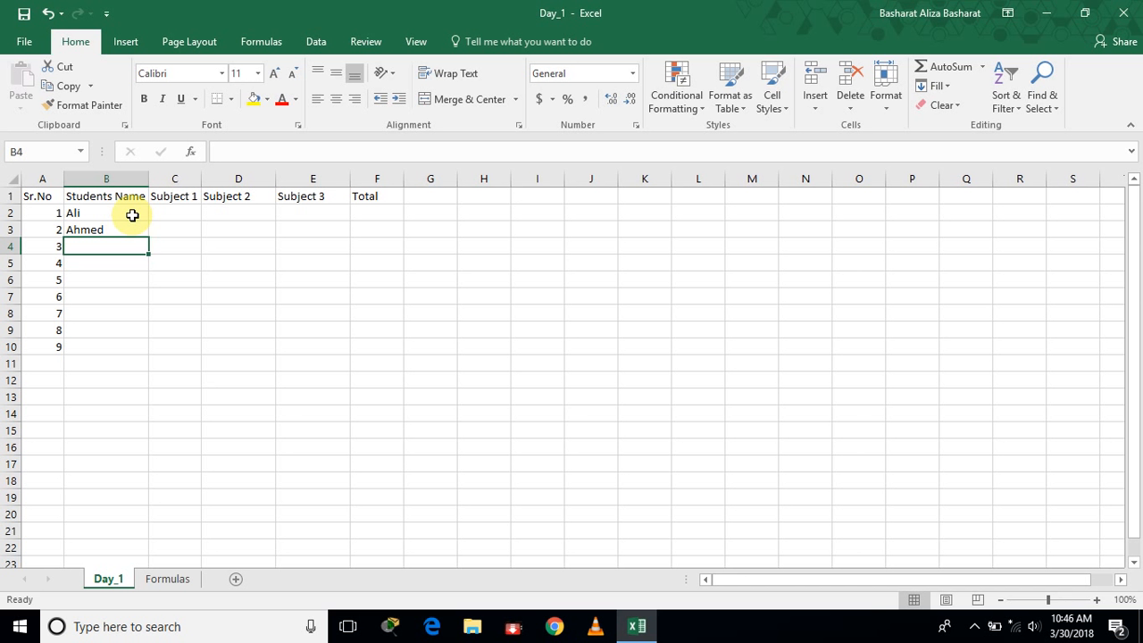
text(anm)
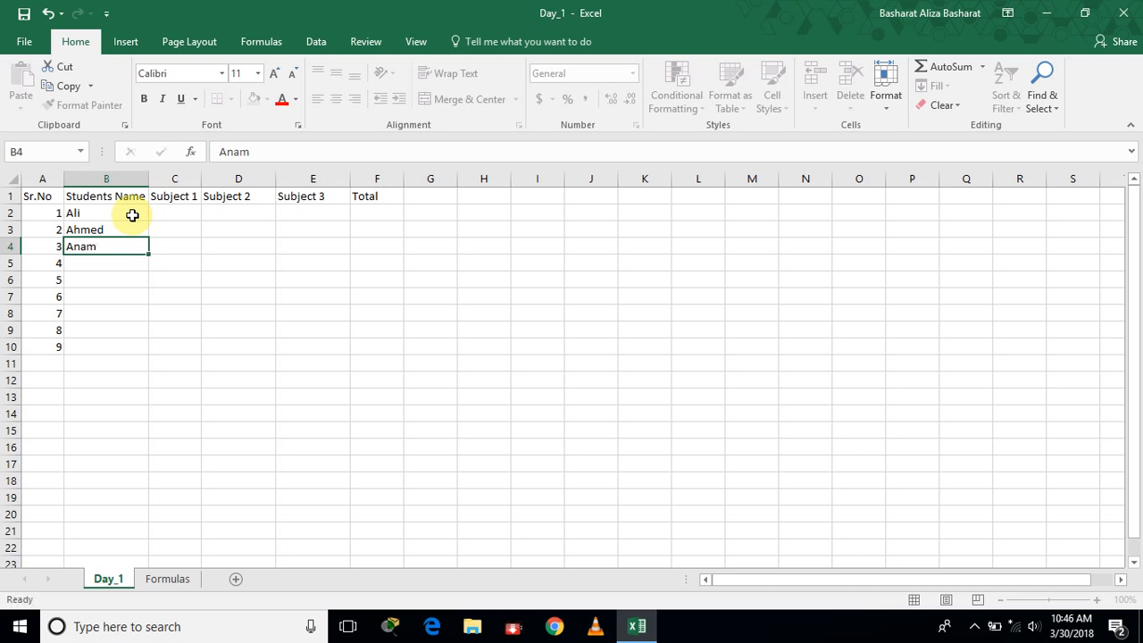
key(Return)
text(Khadija)
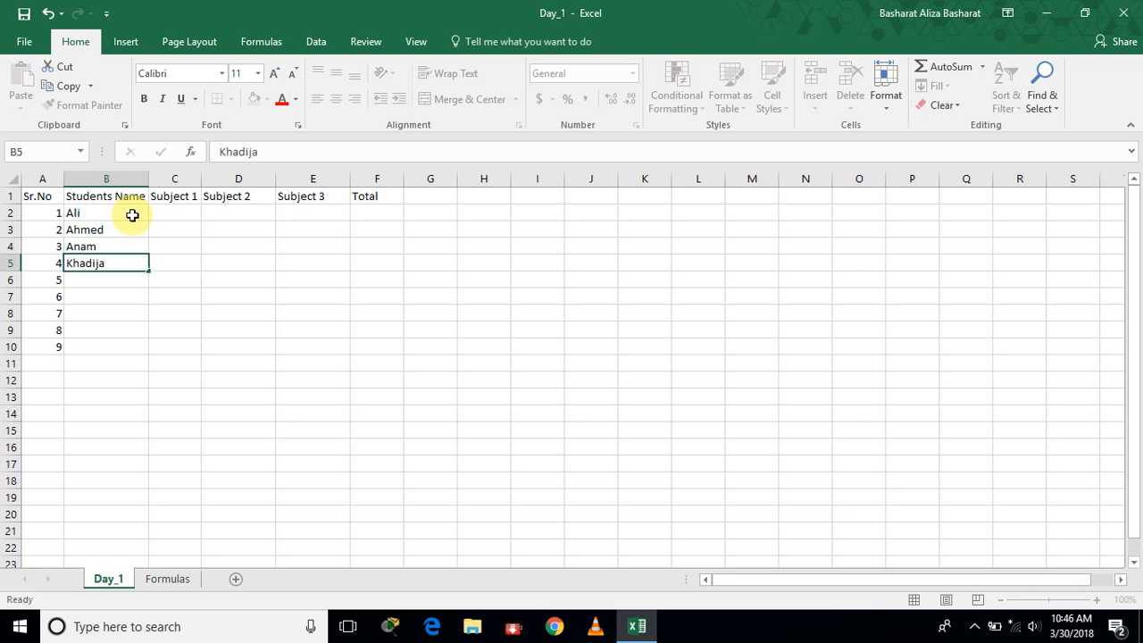
key(Return)
text(Misbah)
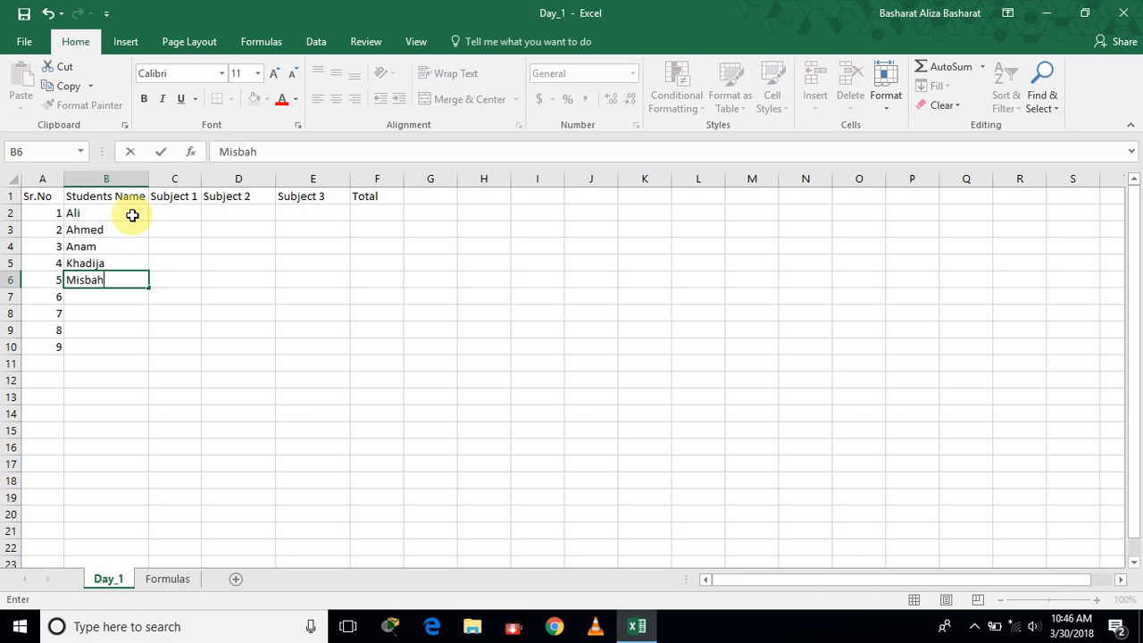
key(Return)
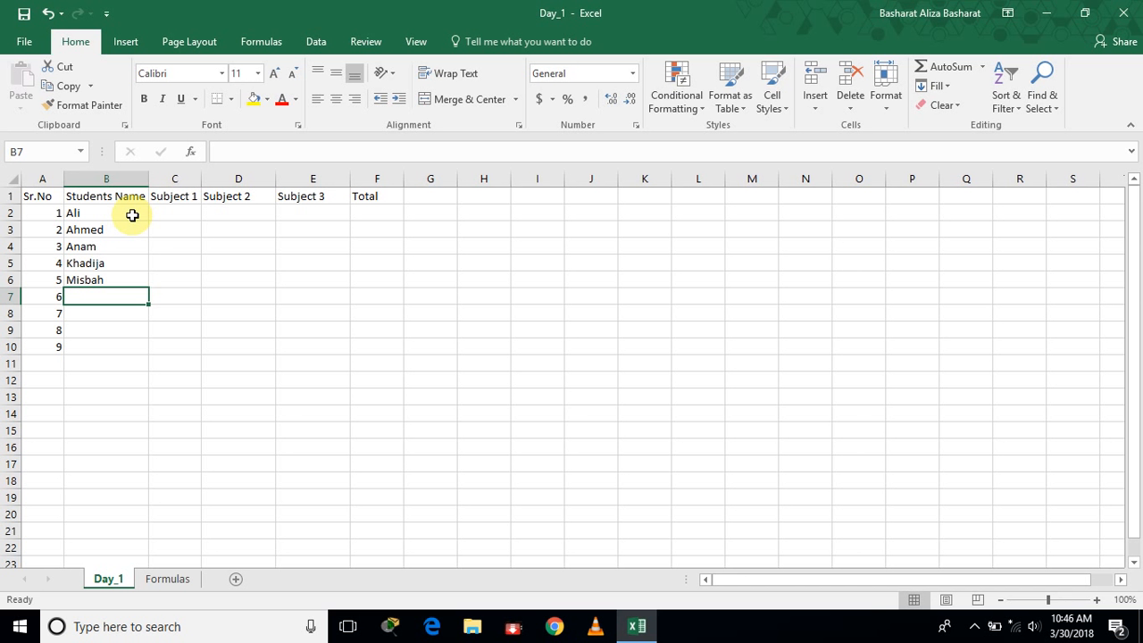
text(Noor)
key(Return)
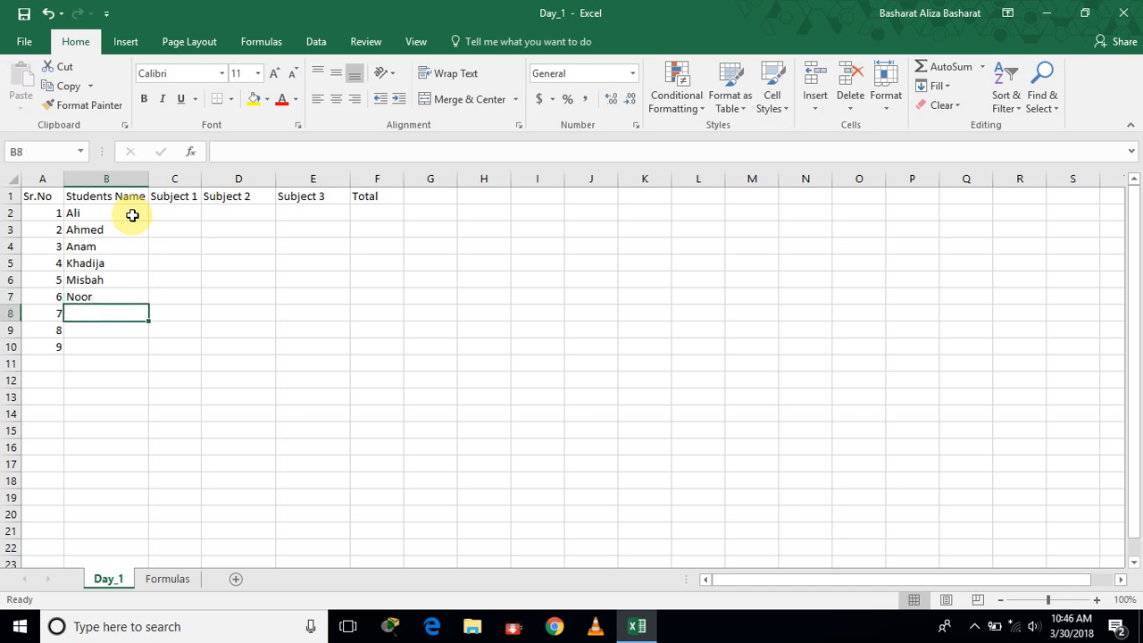
text(Ima)
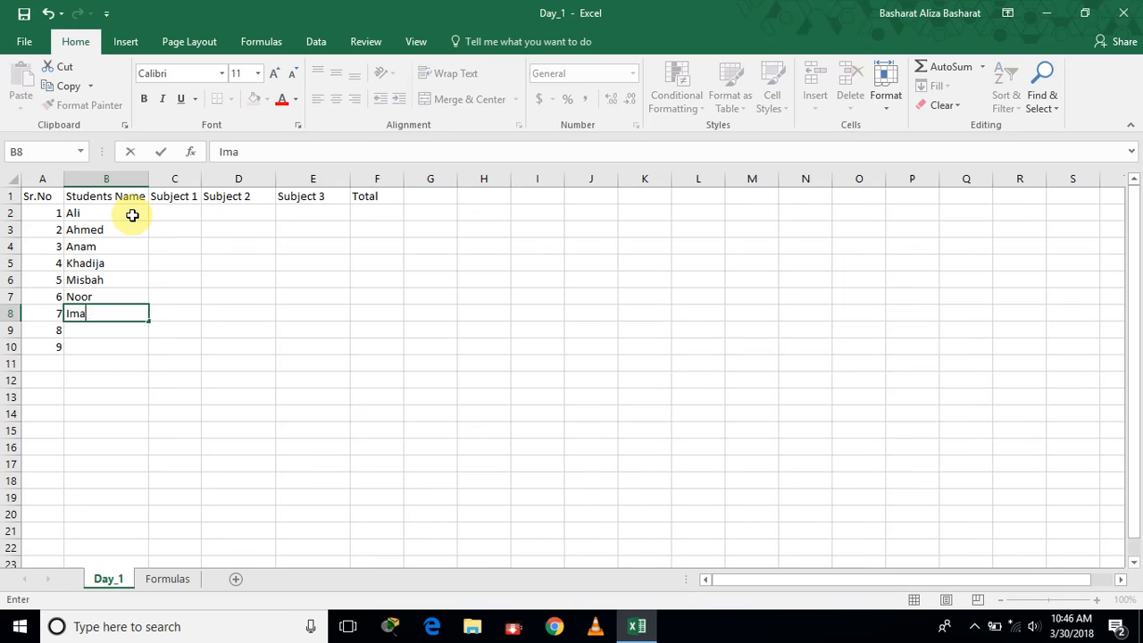
text(n)
key(Return)
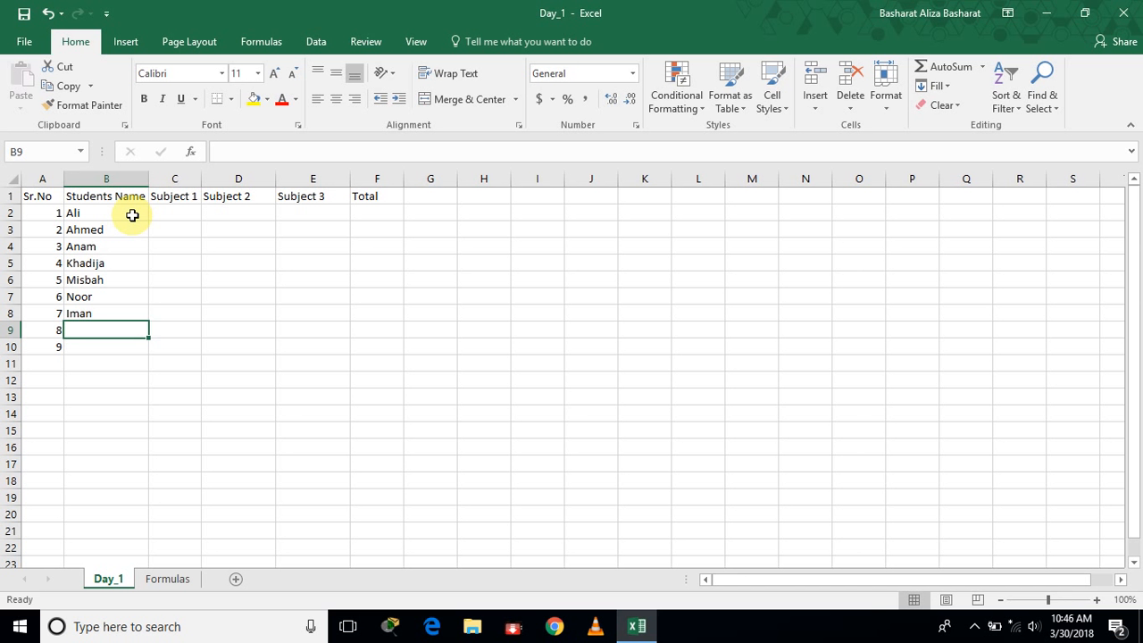
text(minal)
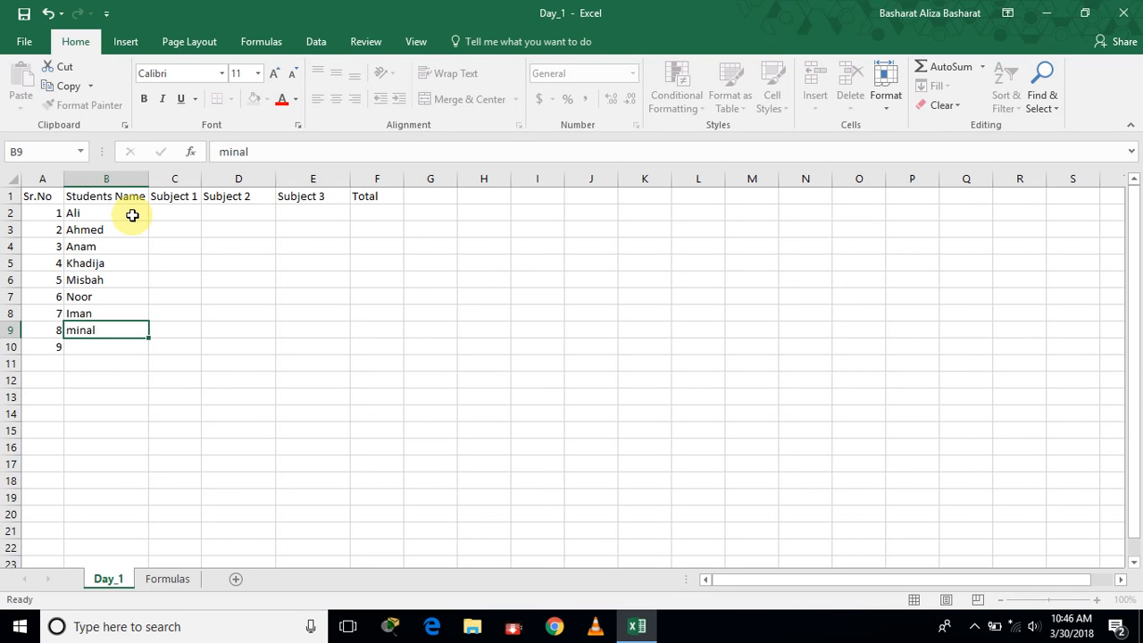
key(Return)
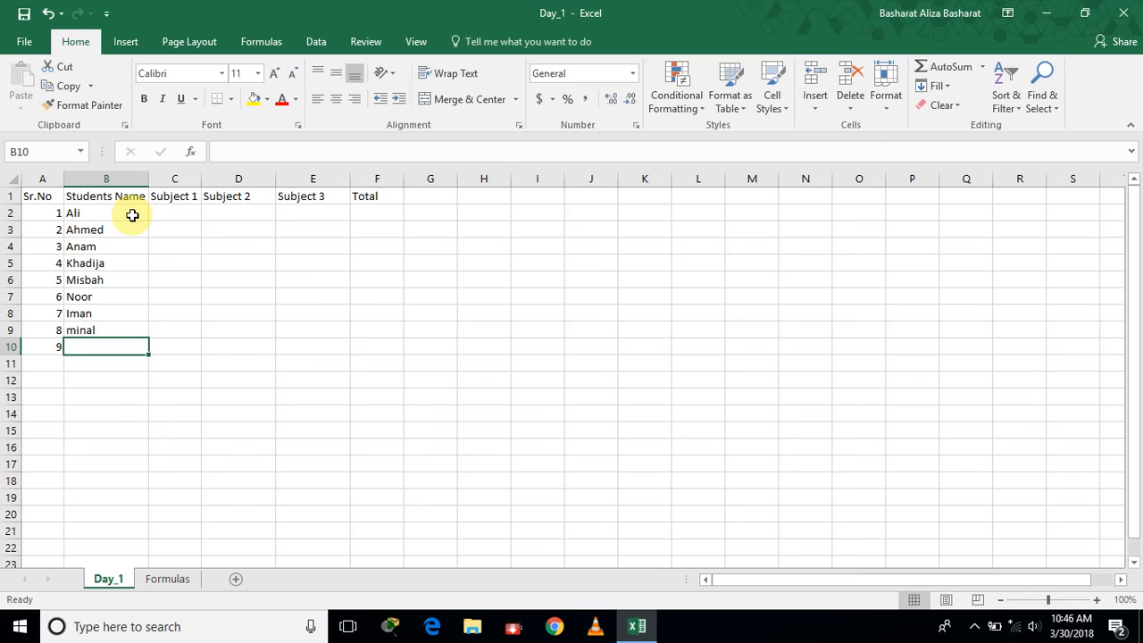
text(bisma)
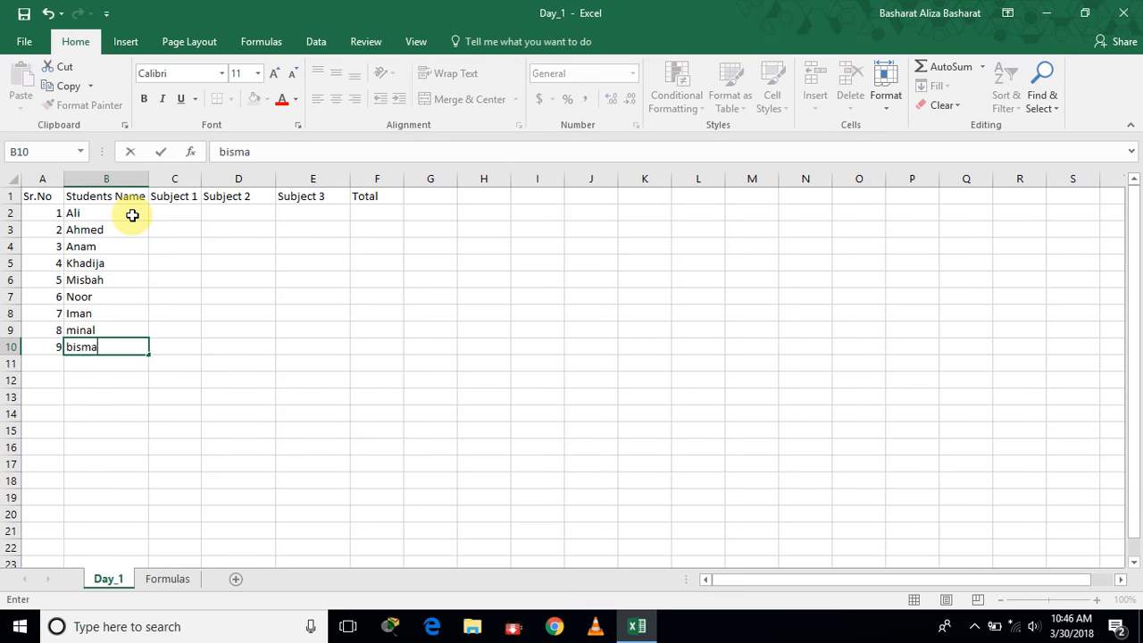
key(Tab)
Enter the Subject 1 marks 35, 40, 30, 20, 34, 13, 45, 67 and 77 in cells C2 to C10.
key(Up)
key(Up)
key(Up)
key(Up)
key(Up)
key(Up)
key(Up)
key(Up)
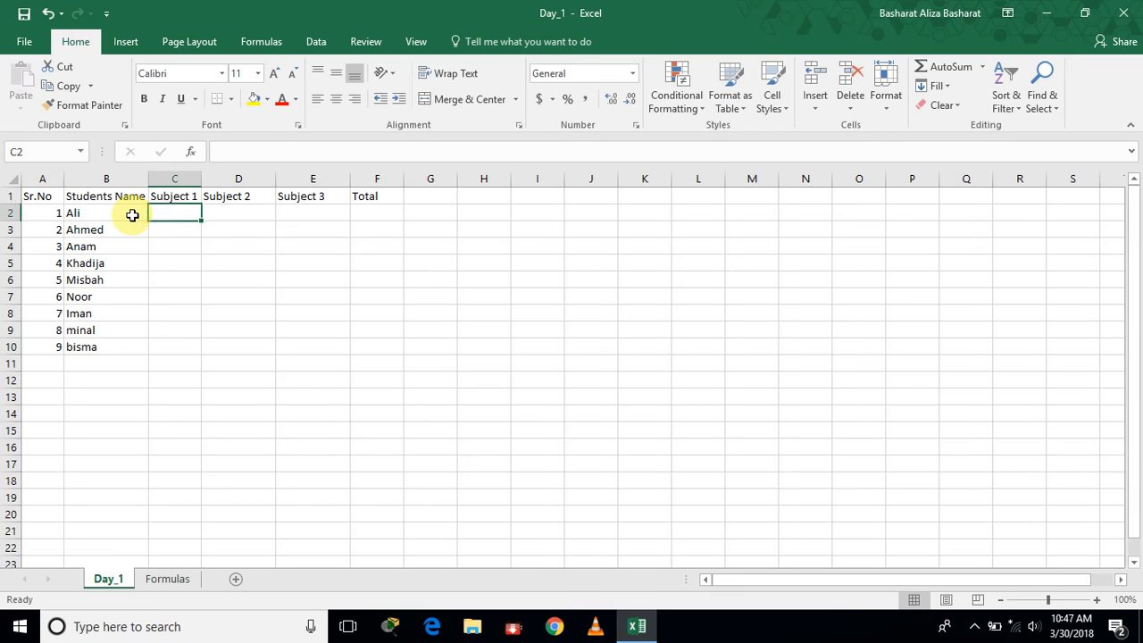
text(35)
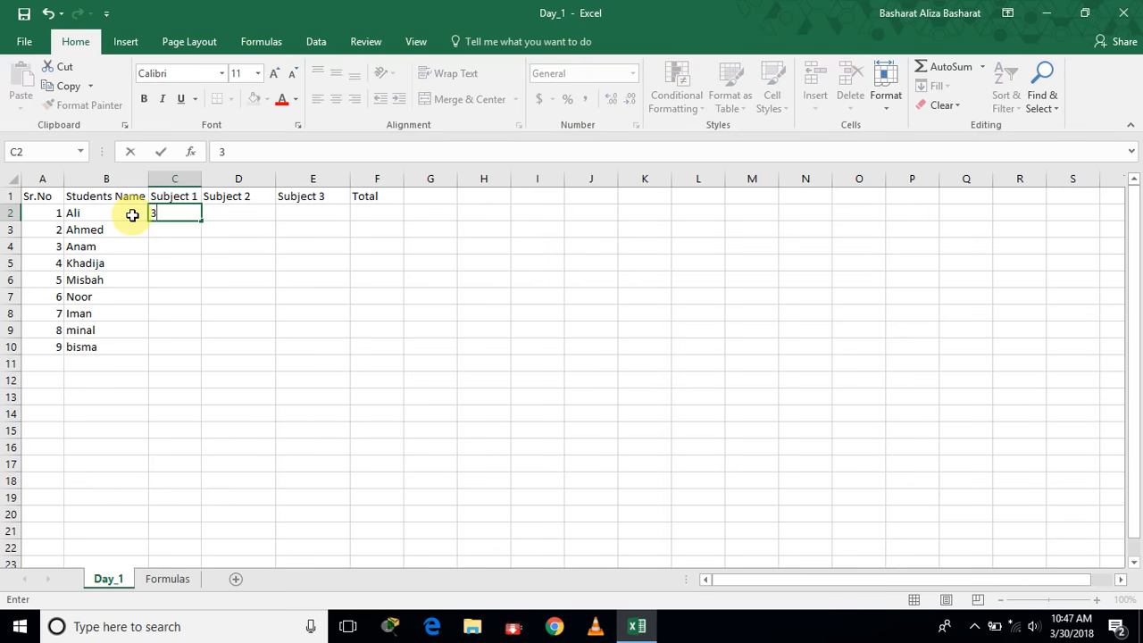
key(Return)
text(40)
key(Return)
text(30)
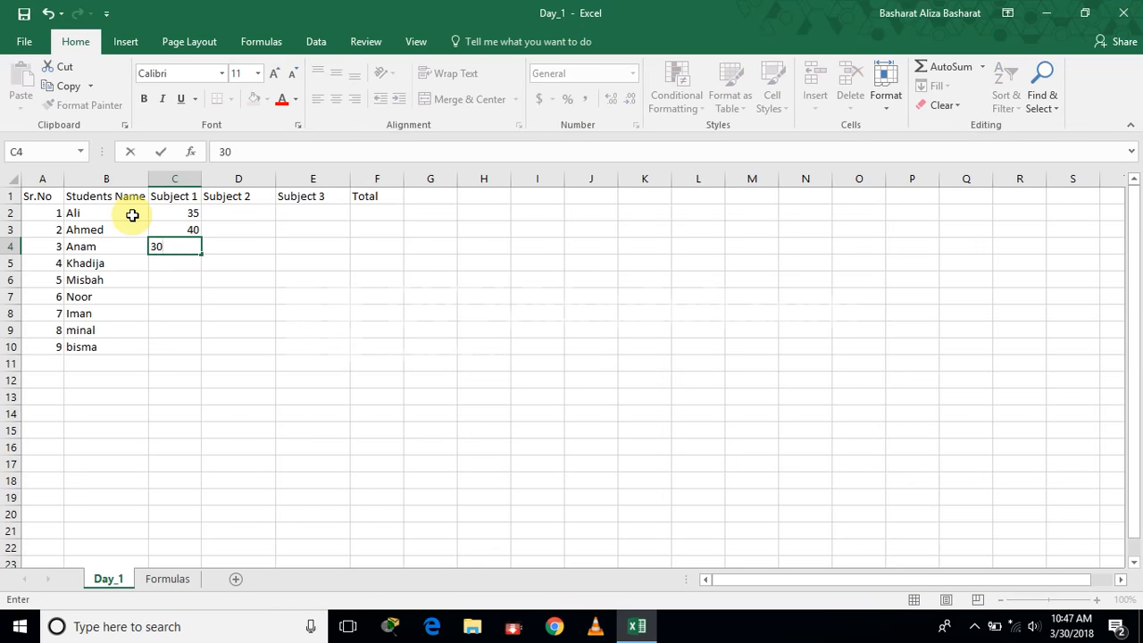
key(Return)
text(20)
key(Return)
text(3)
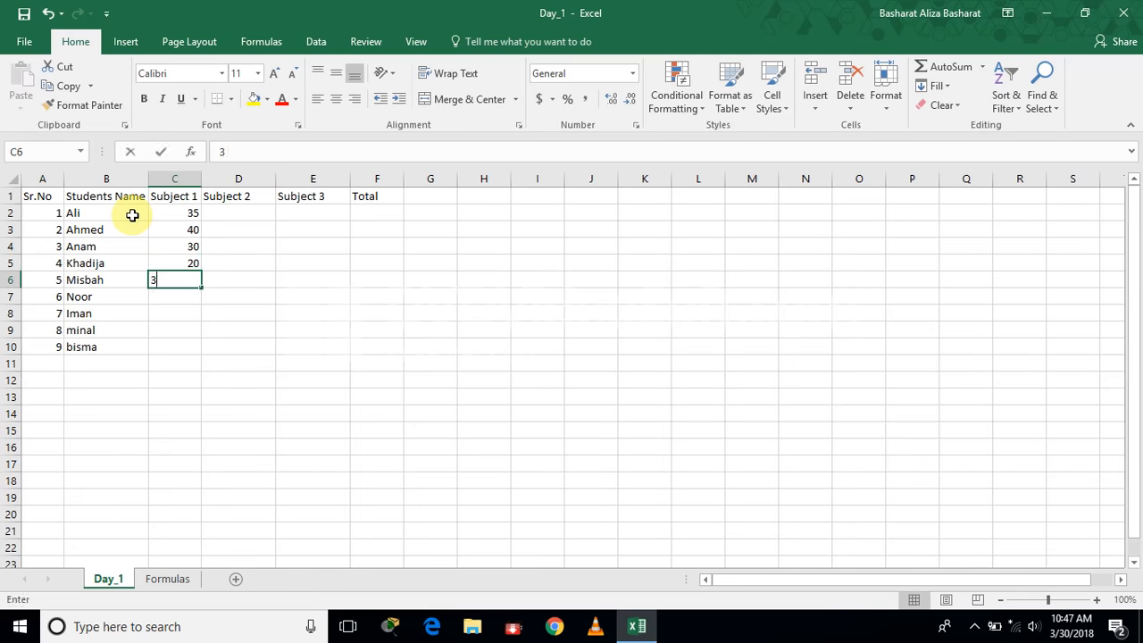
text(4)
key(Return)
text(13)
key(Return)
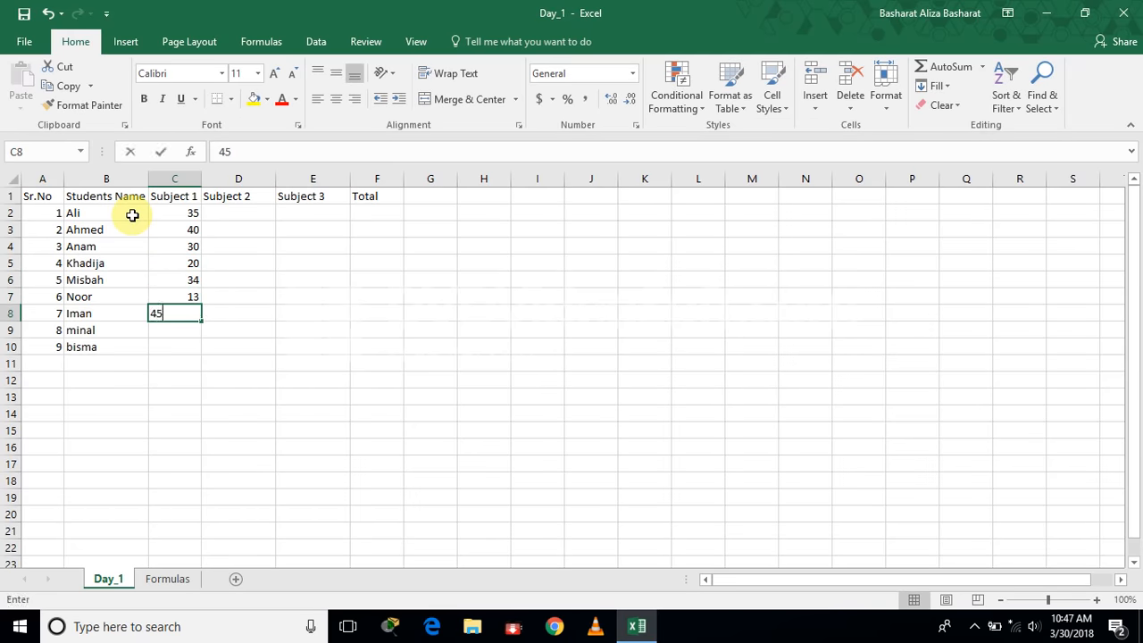
key(Return)
text(67)
key(Return)
text(77)
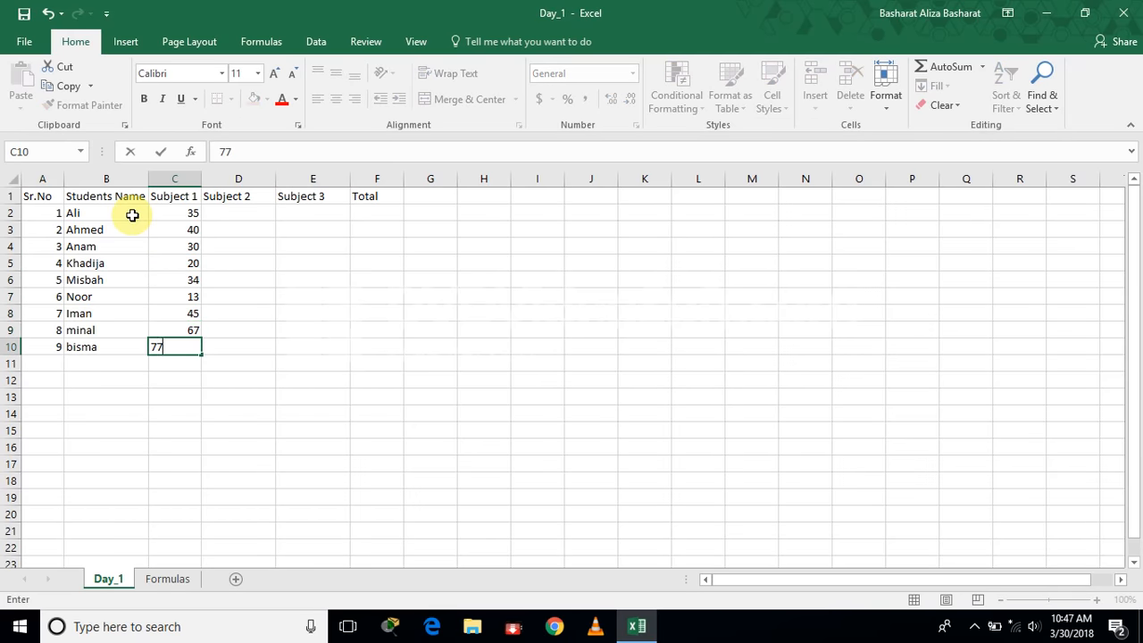
key(Tab)
Enter the Subject 2 marks 58, 45, 2, 18, 98, 54, 51, 47 and 44 in cells D2 to D10.
key(Up)
key(Up)
key(Up)
key(Up)
key(Up)
key(Up)
key(Up)
key(Up)
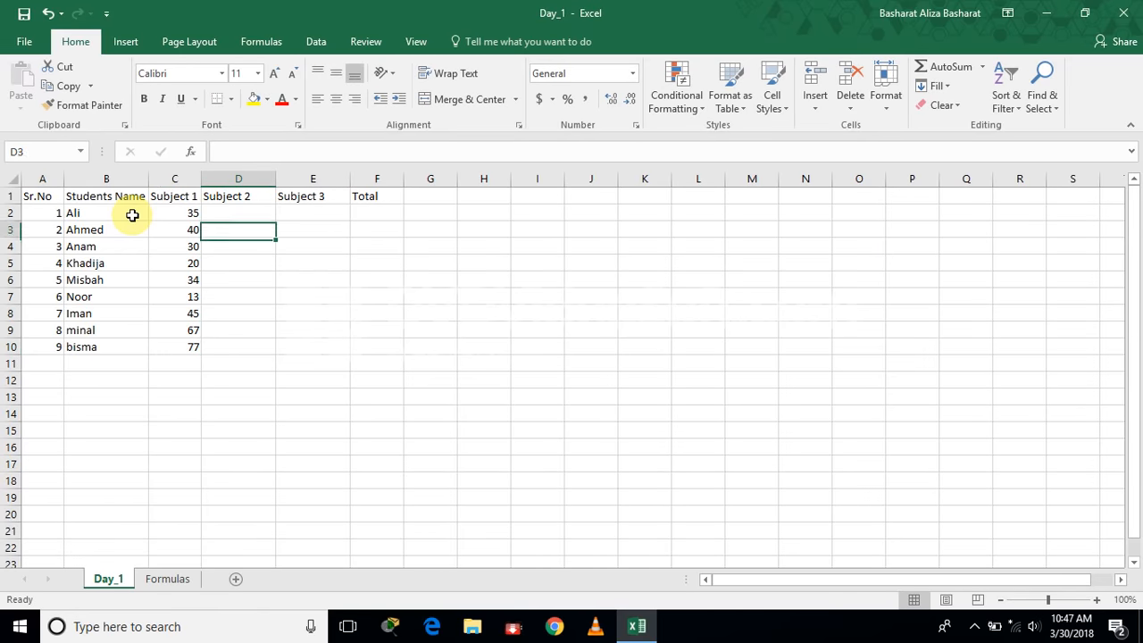
text(58)
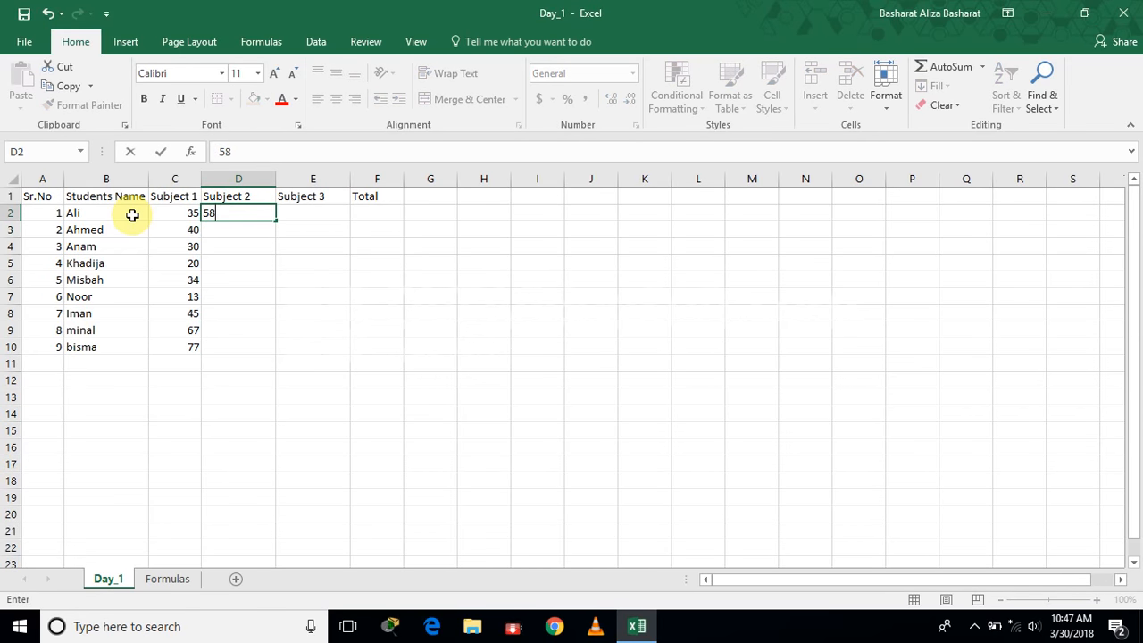
key(Return)
text(45)
key(Return)
text(2)
key(Return)
text(18)
key(Return)
text(98)
key(Return)
text(54)
key(Return)
text(51)
key(Return)
text(4)
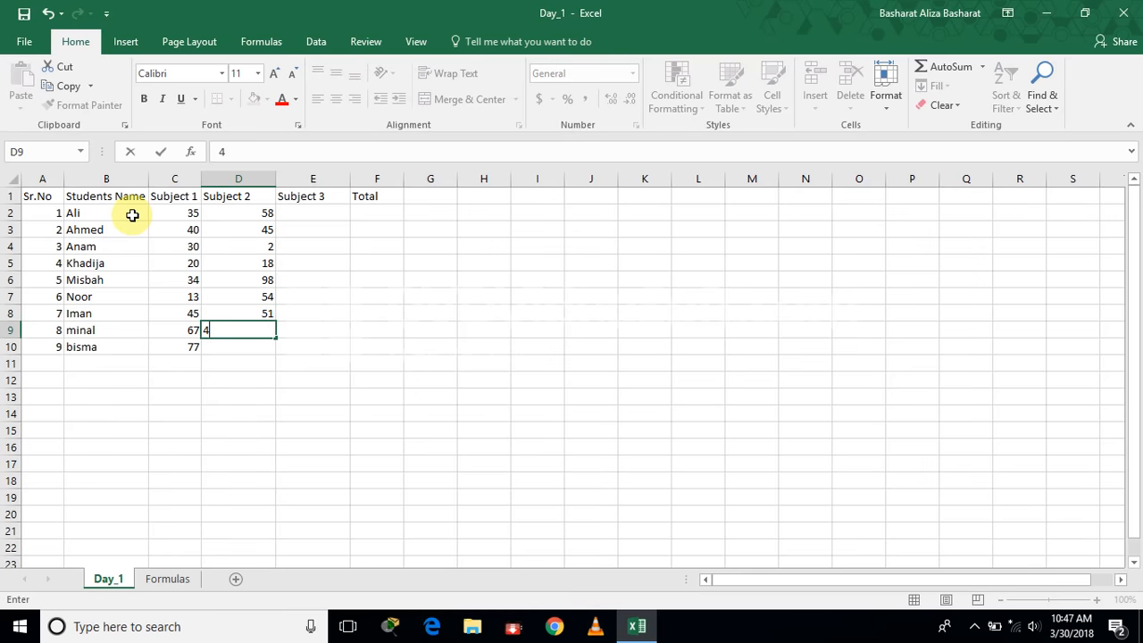
key(Return)
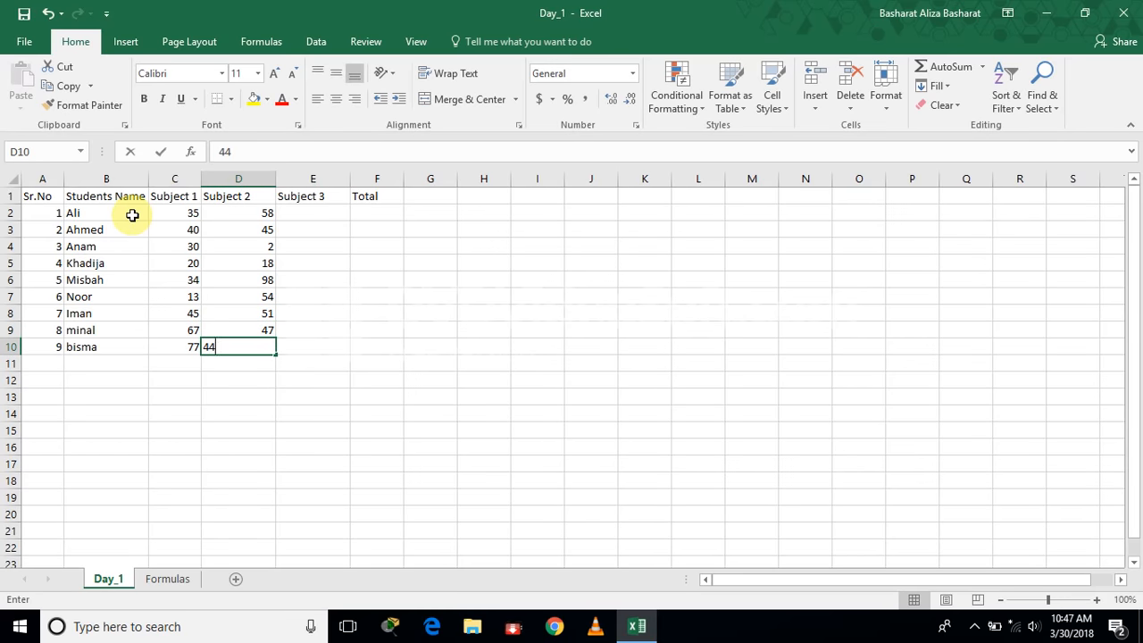
key(Right)
Enter the Subject 3 marks 85, 22, 44, 75, 65, 24, 45, 55 and 23 in cells E2 to E10.
key(Up)
key(Up)
key(Up)
key(Up)
key(Up)
key(Up)
key(Up)
key(Up)
text(8)
key(Return)
text(22)
key(Return)
text(44)
key(Return)
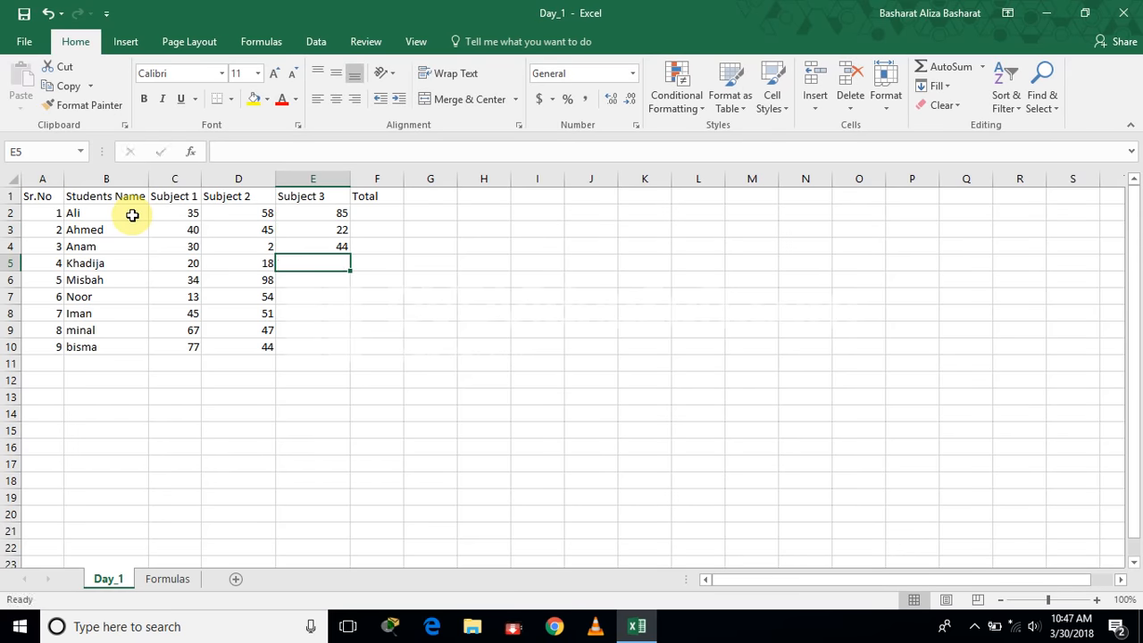
text(75)
key(Return)
text(65)
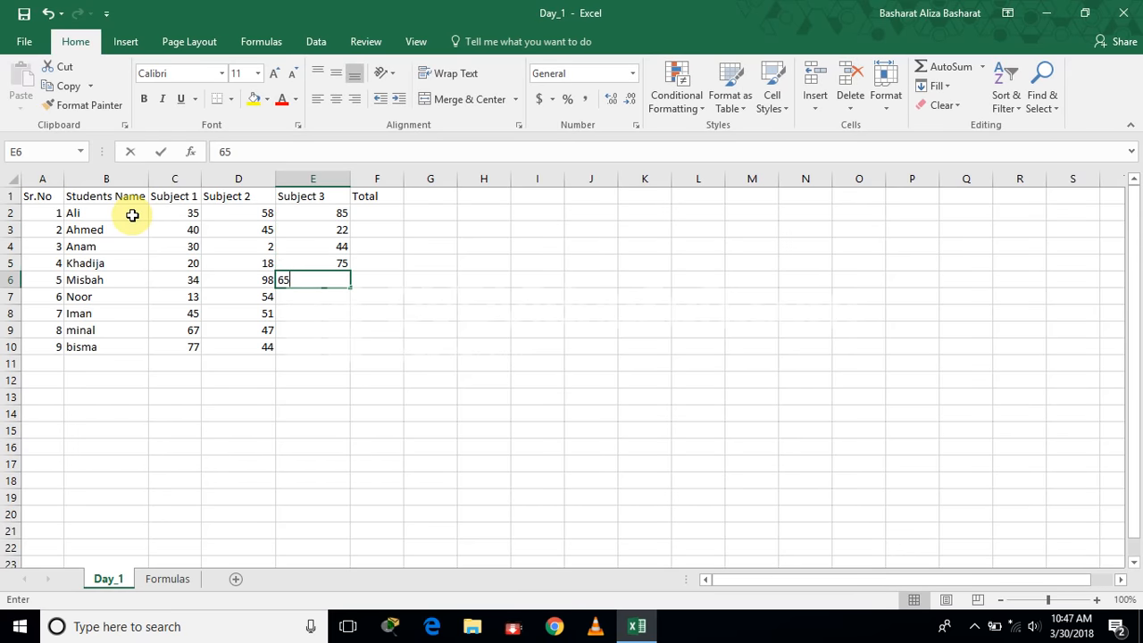
key(Return)
text(24)
key(Return)
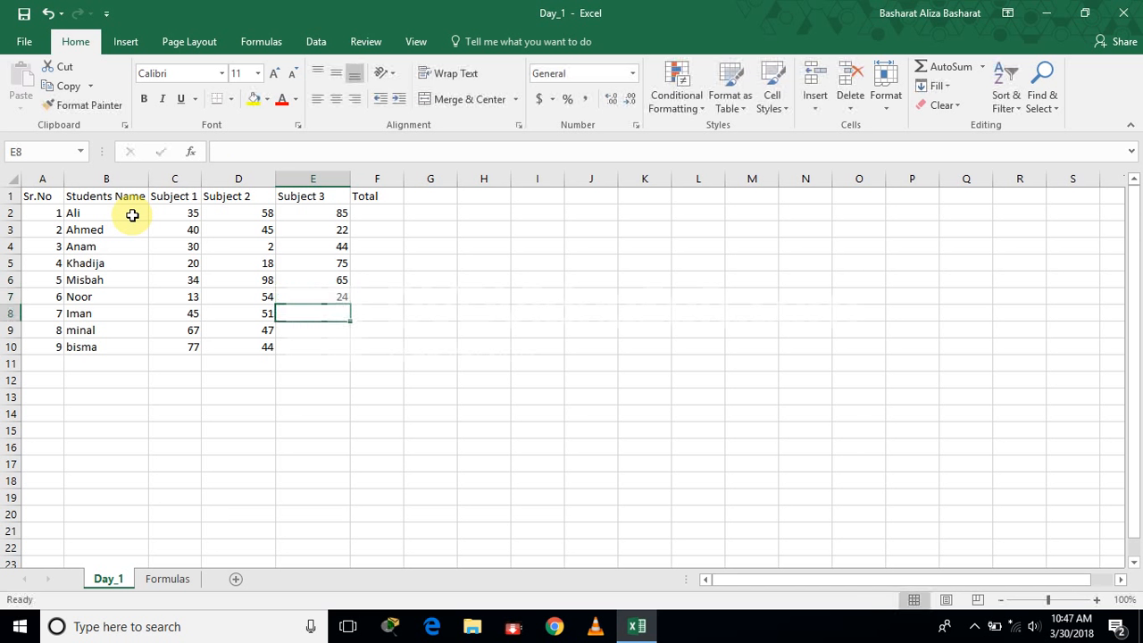
text(45)
key(Return)
key(Return)
text(23)
key(Tab)
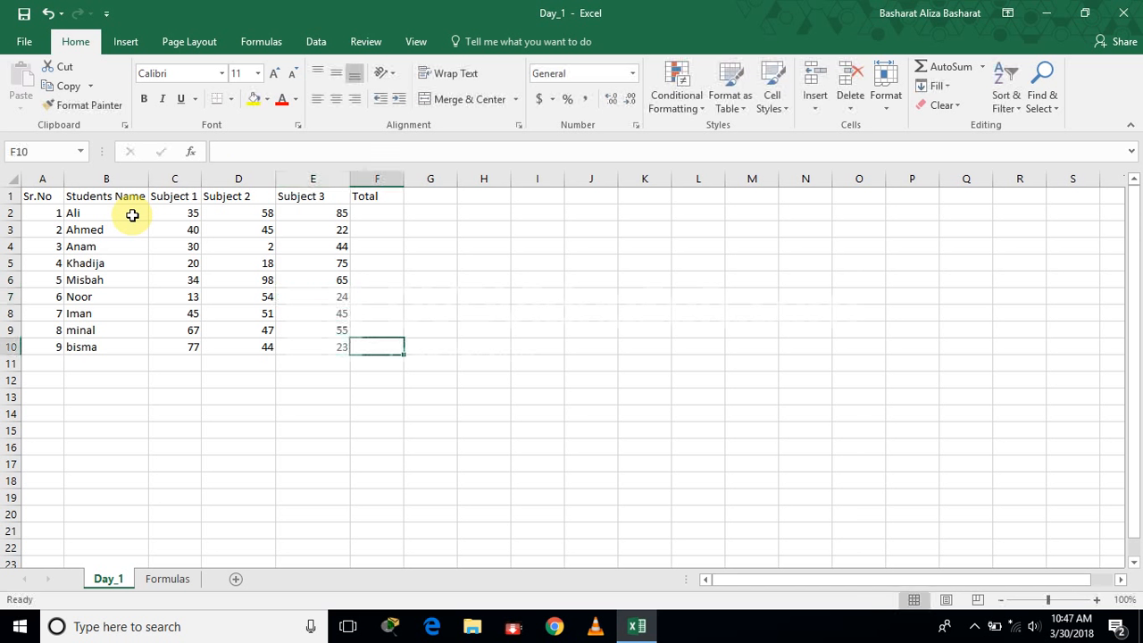
key(Up)
key(Up)
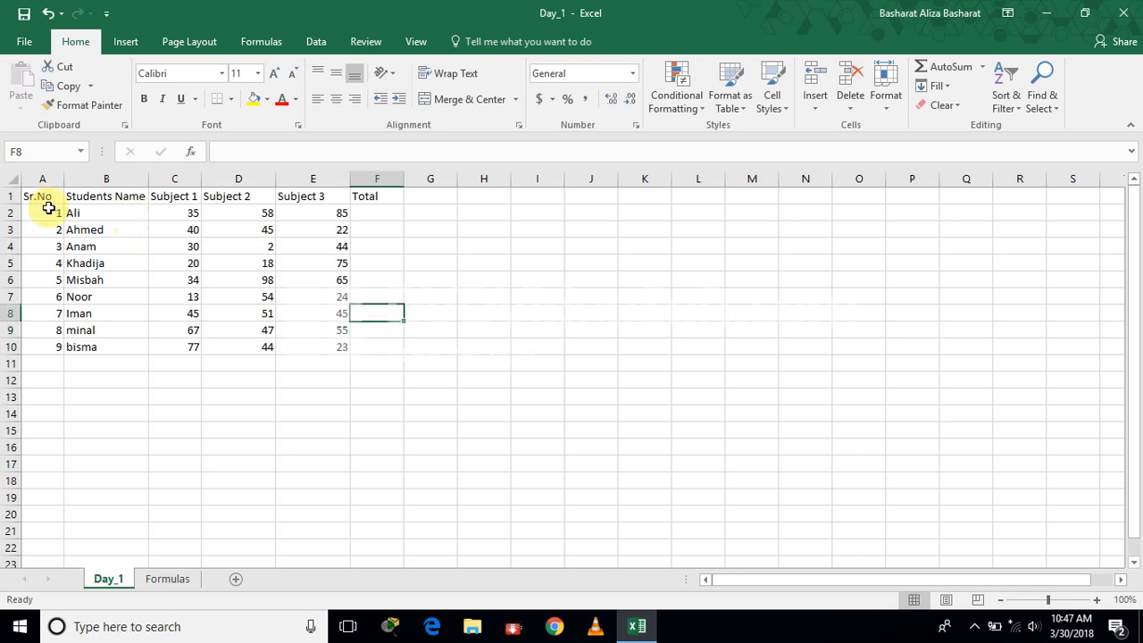
Format the table range A1:F10 in Times New Roman, size 12, centred horizontally and vertically.
drag(42, 197, 367, 344)
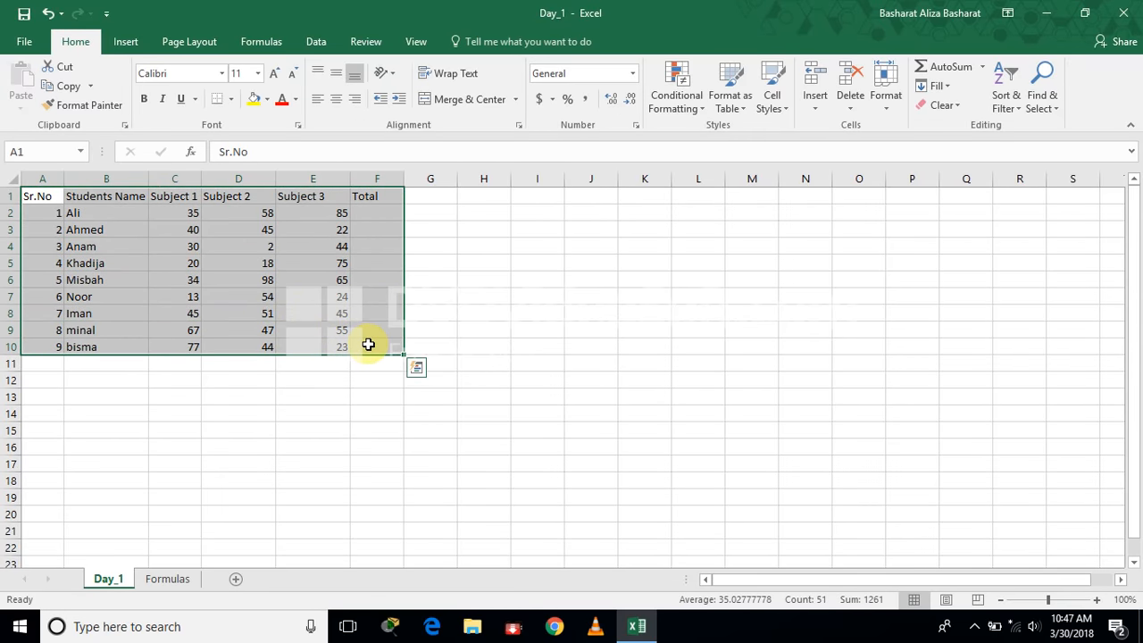
click(221, 74)
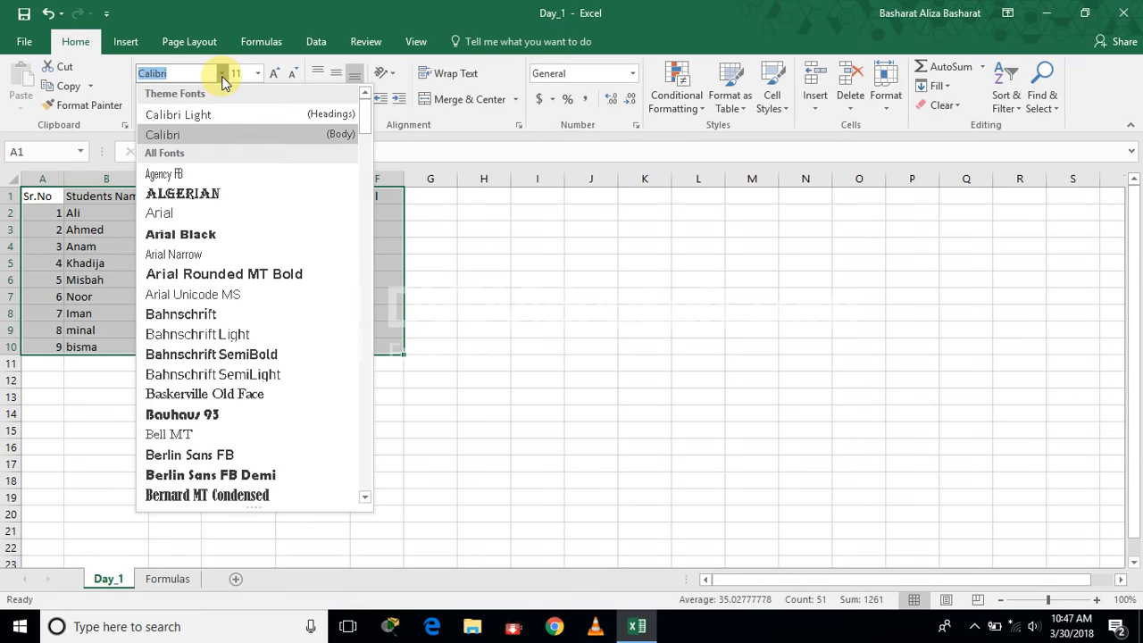
text(Times New Roma)
key(Return)
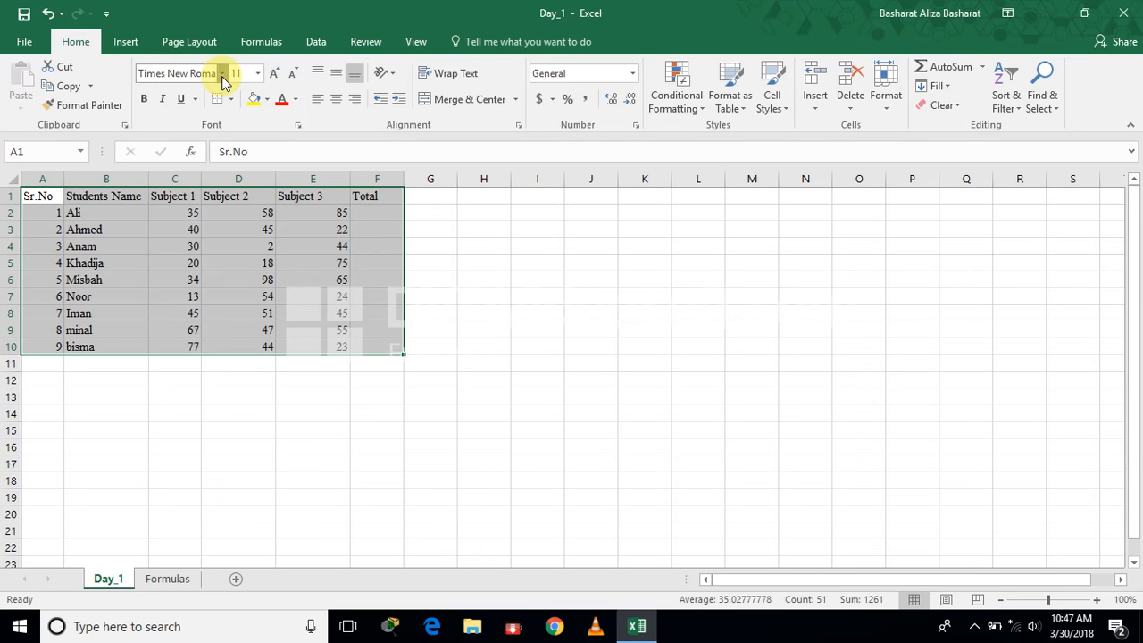
click(238, 75)
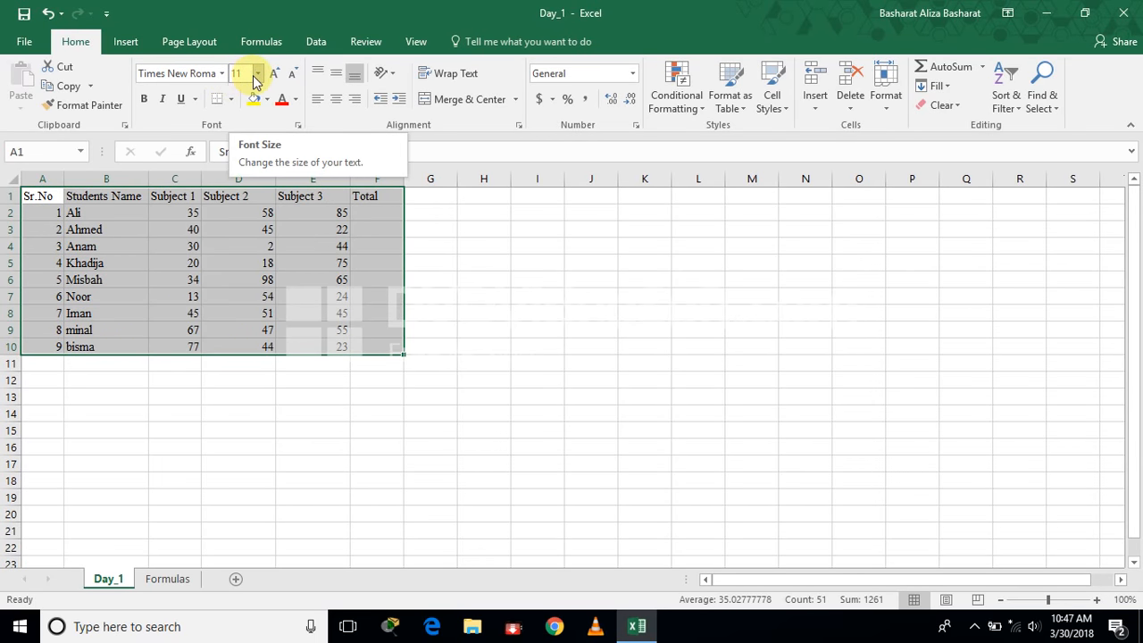
click(256, 74)
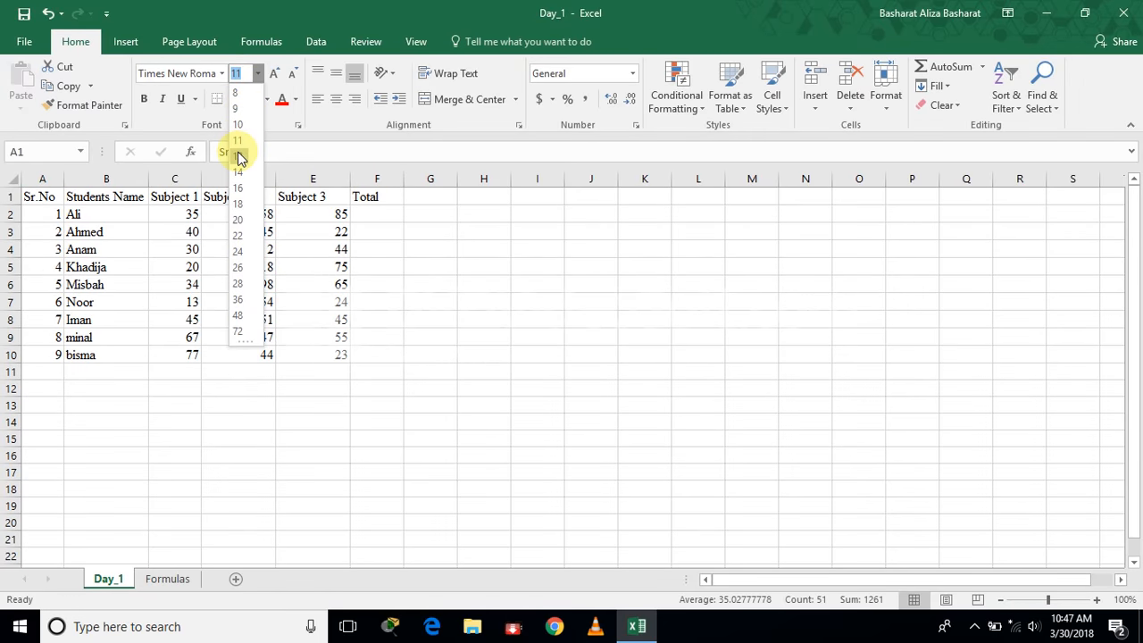
click(239, 156)
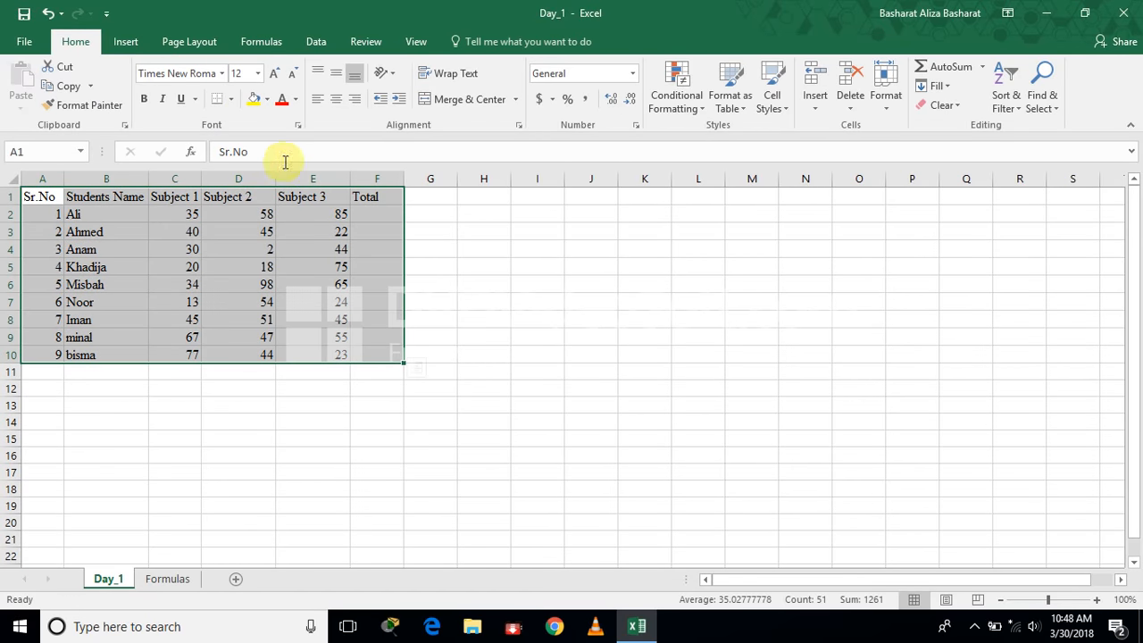
click(336, 98)
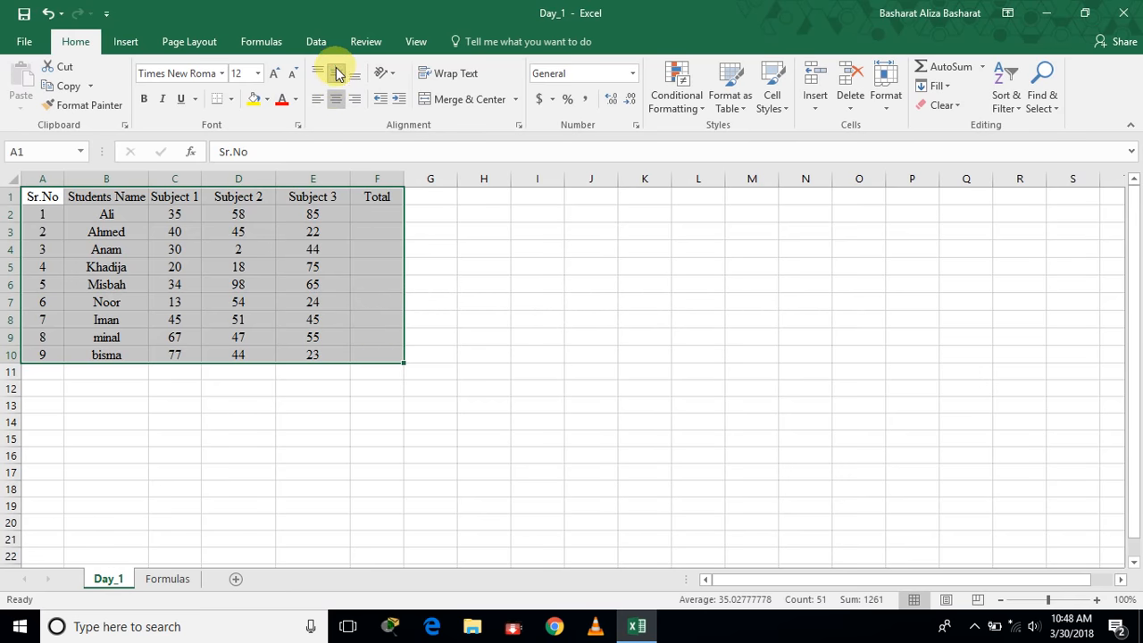
click(479, 247)
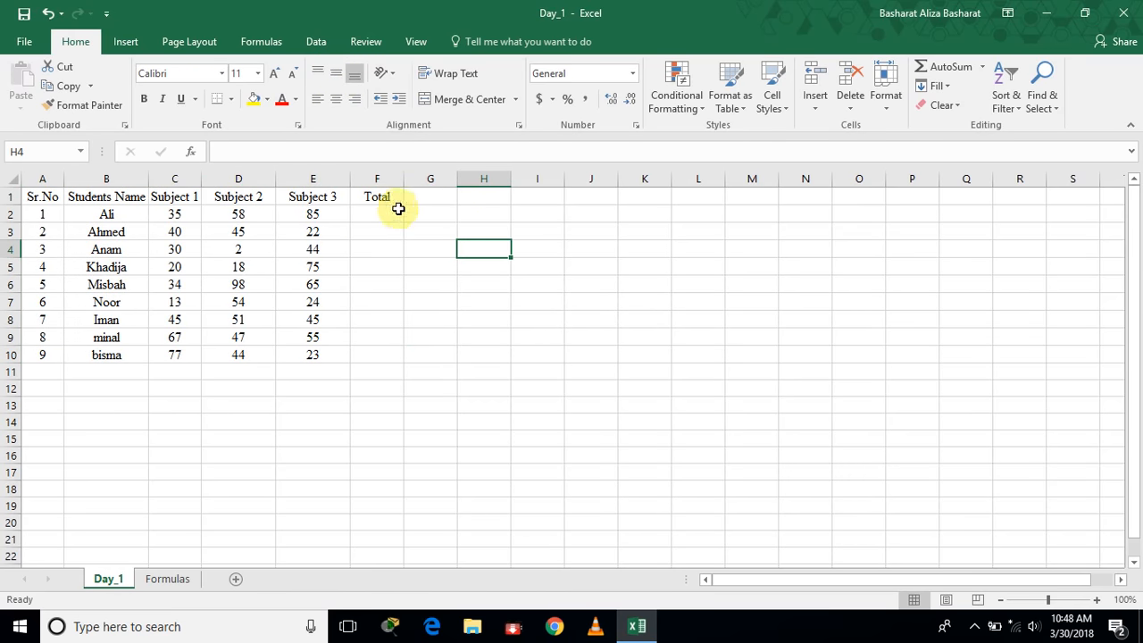
Make the header row cells A1 to F1 bold.
drag(393, 200, 46, 197)
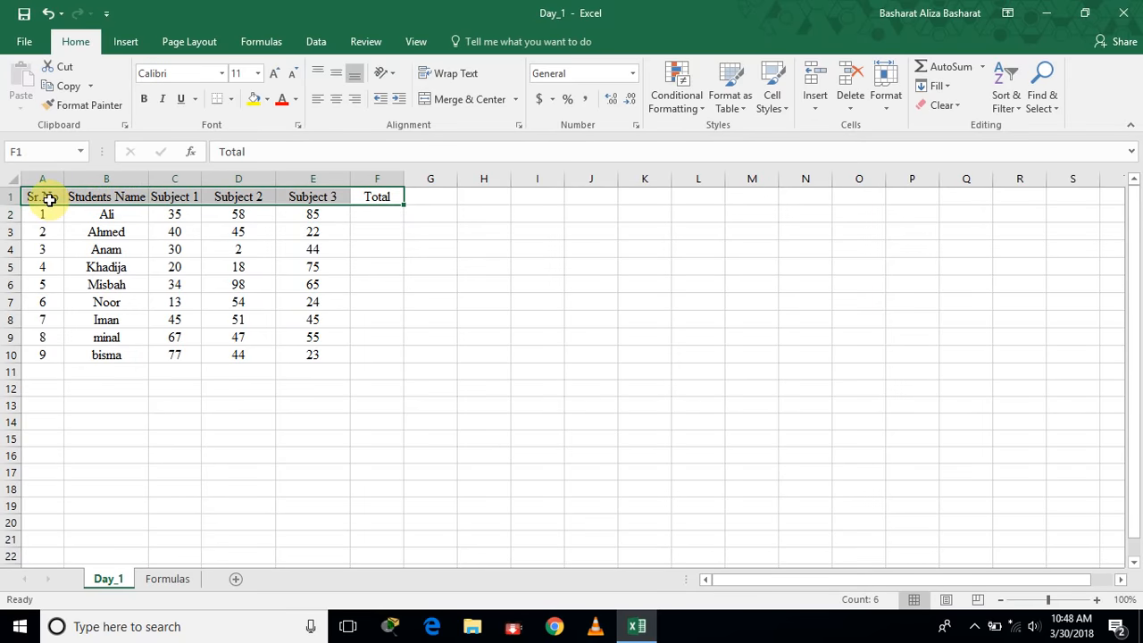
click(142, 100)
click(377, 339)
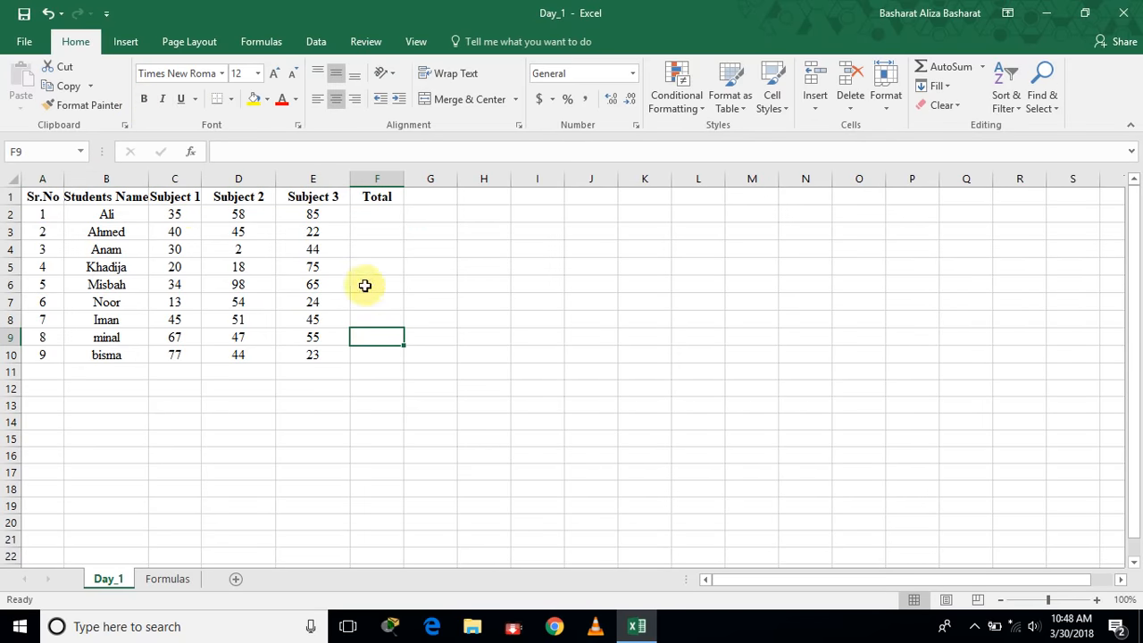
Apply all borders to the table range A1:F10 and reapply them with a thicker solid line style.
drag(49, 196, 394, 359)
click(233, 102)
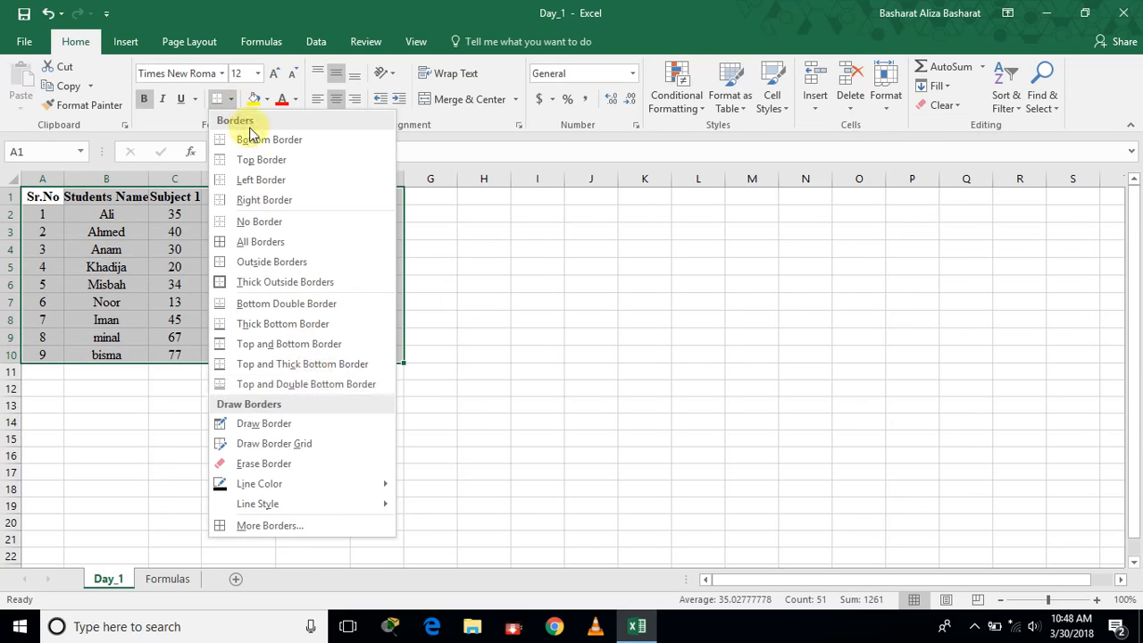
click(336, 242)
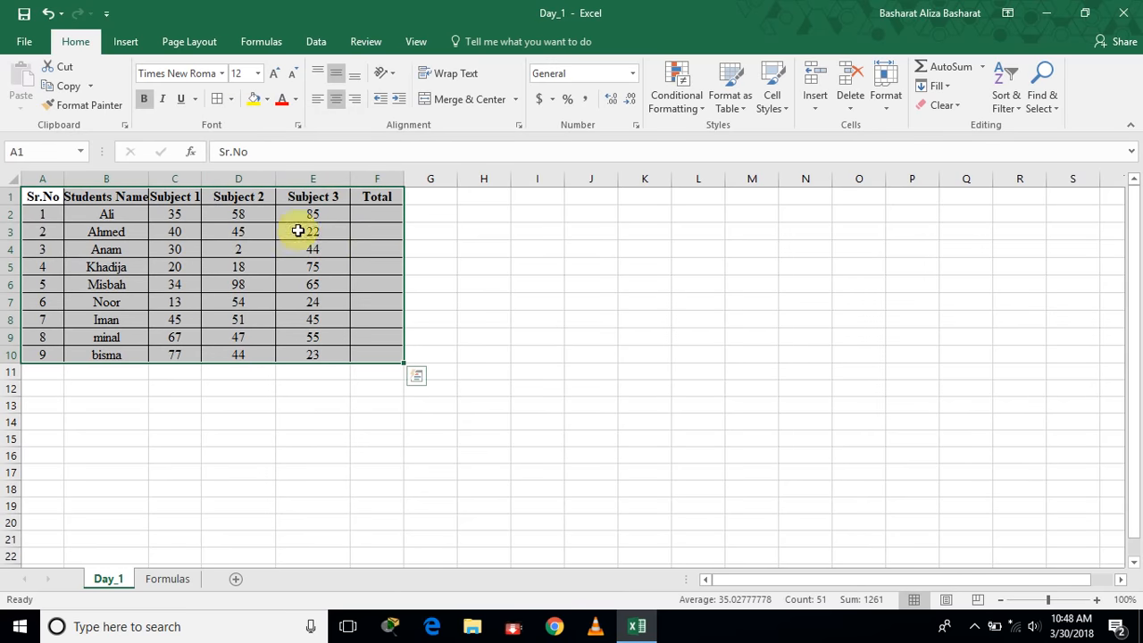
click(234, 103)
mouse_move(345, 504)
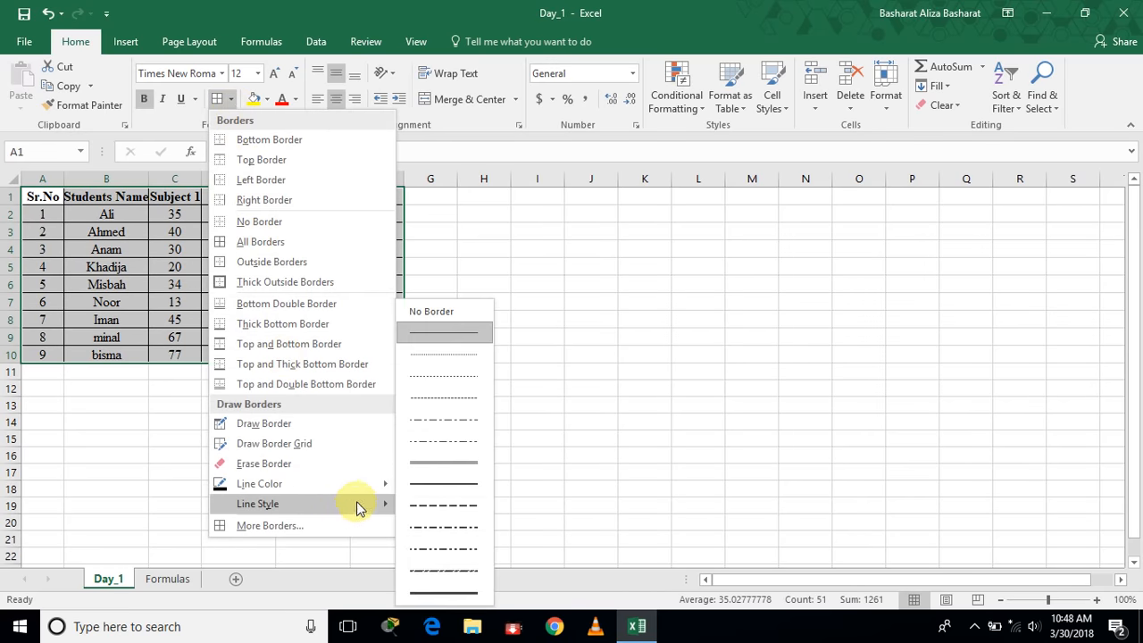
click(413, 485)
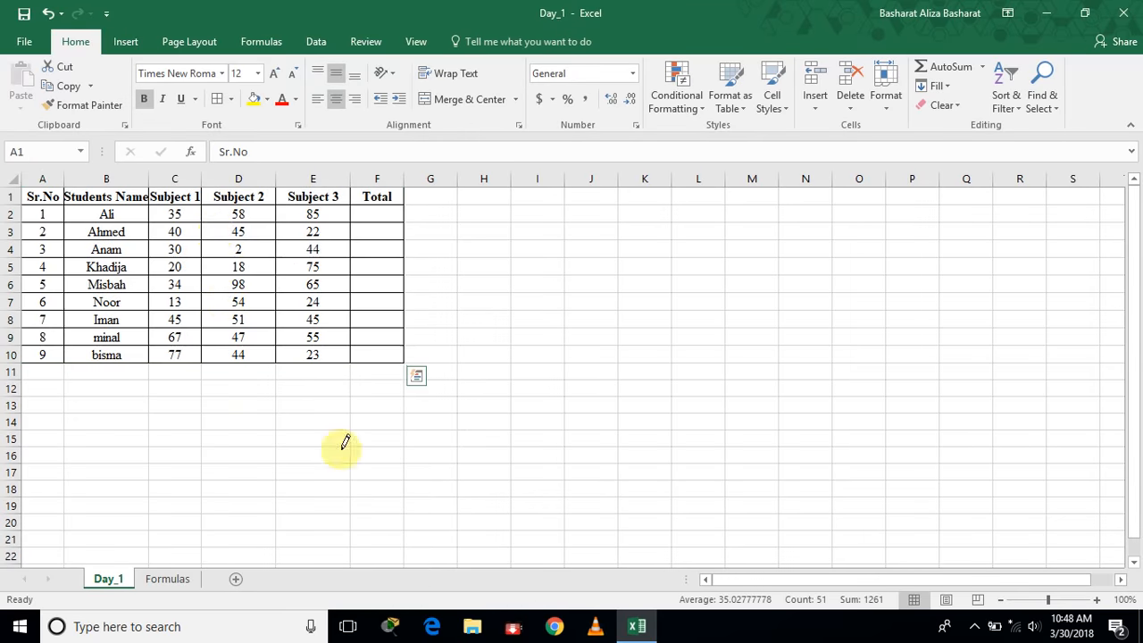
click(215, 100)
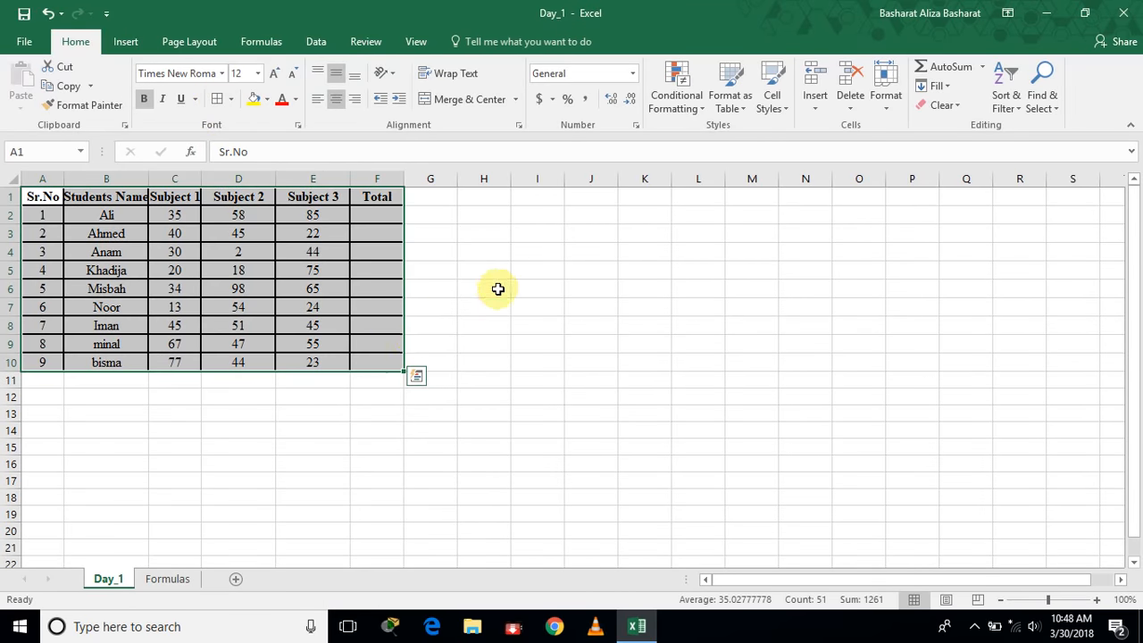
click(497, 287)
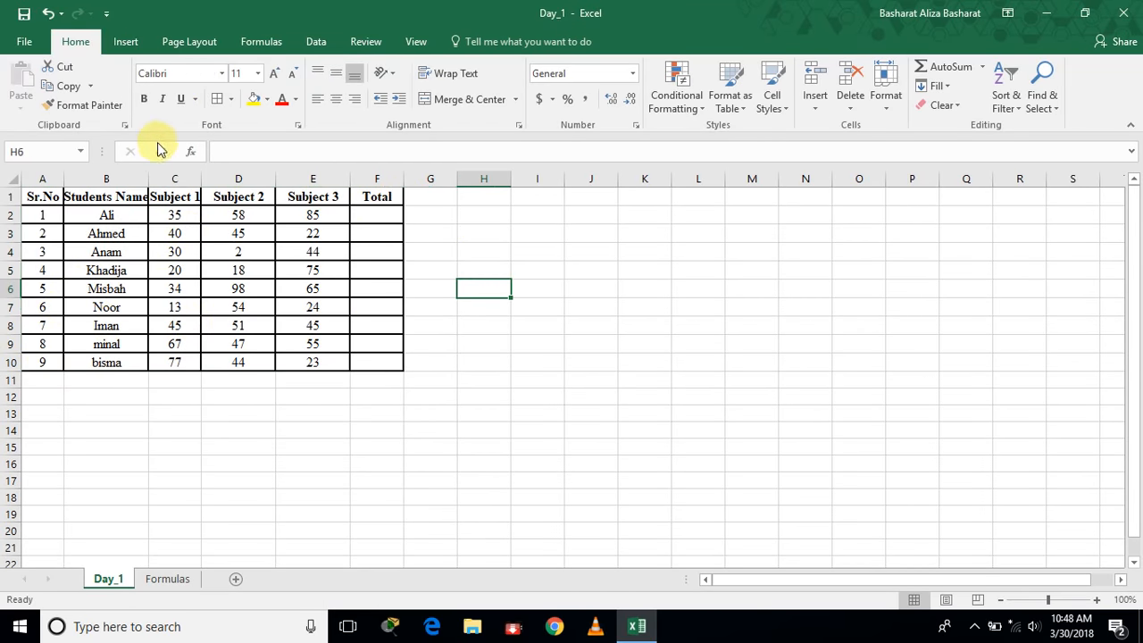
Widen the Students Name column to fit its bold header and insert a blank row above the header row.
double_click(149, 173)
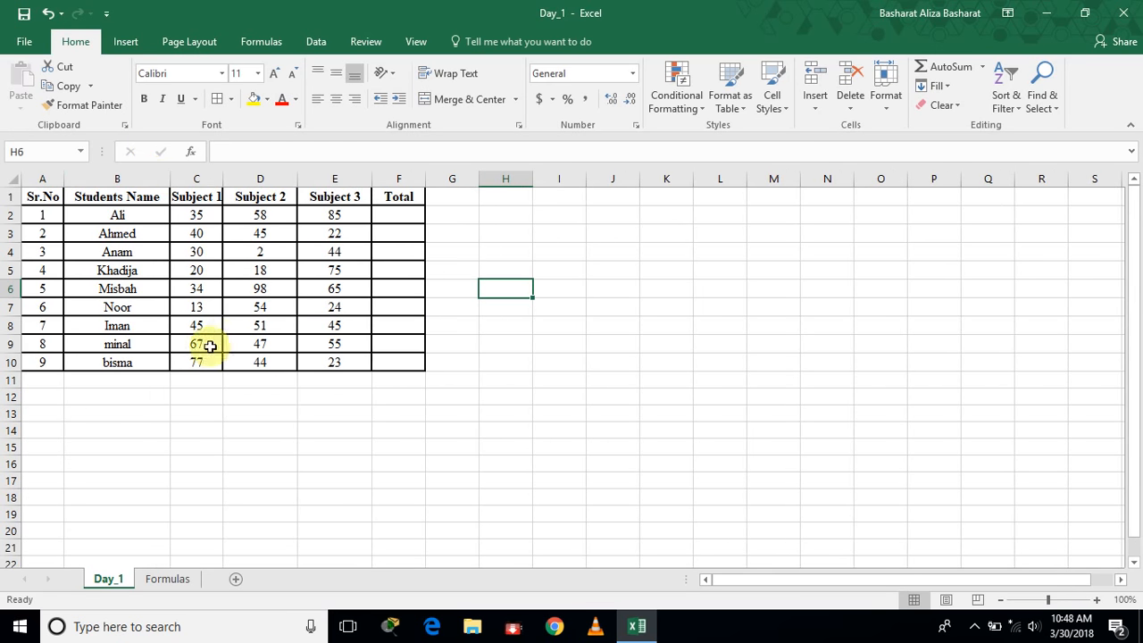
click(9, 198)
right_click(9, 198)
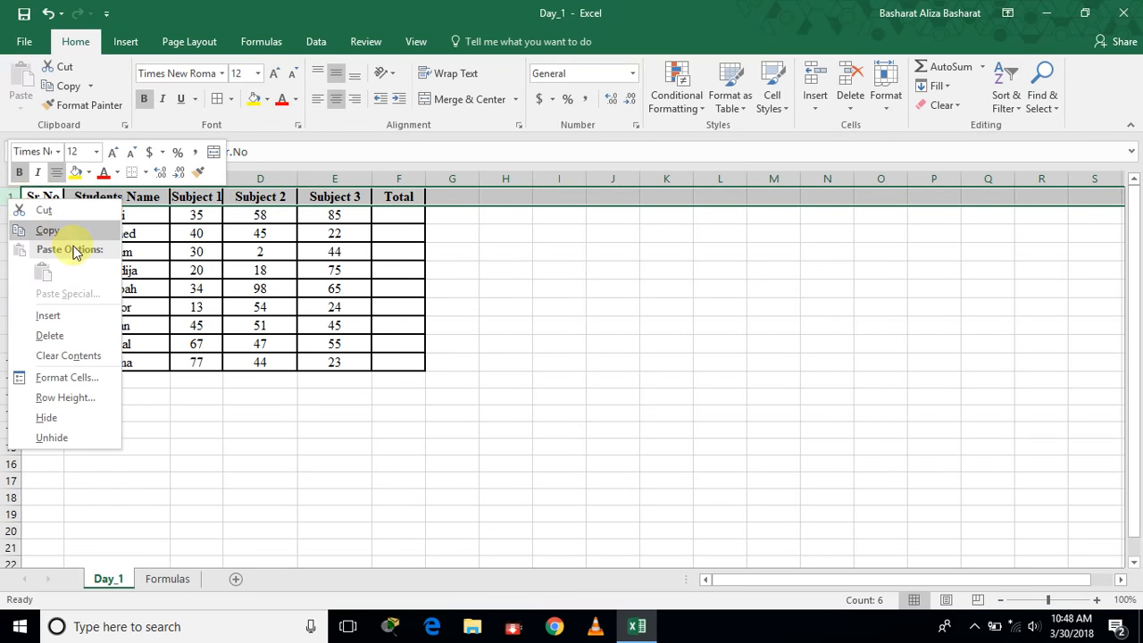
click(75, 318)
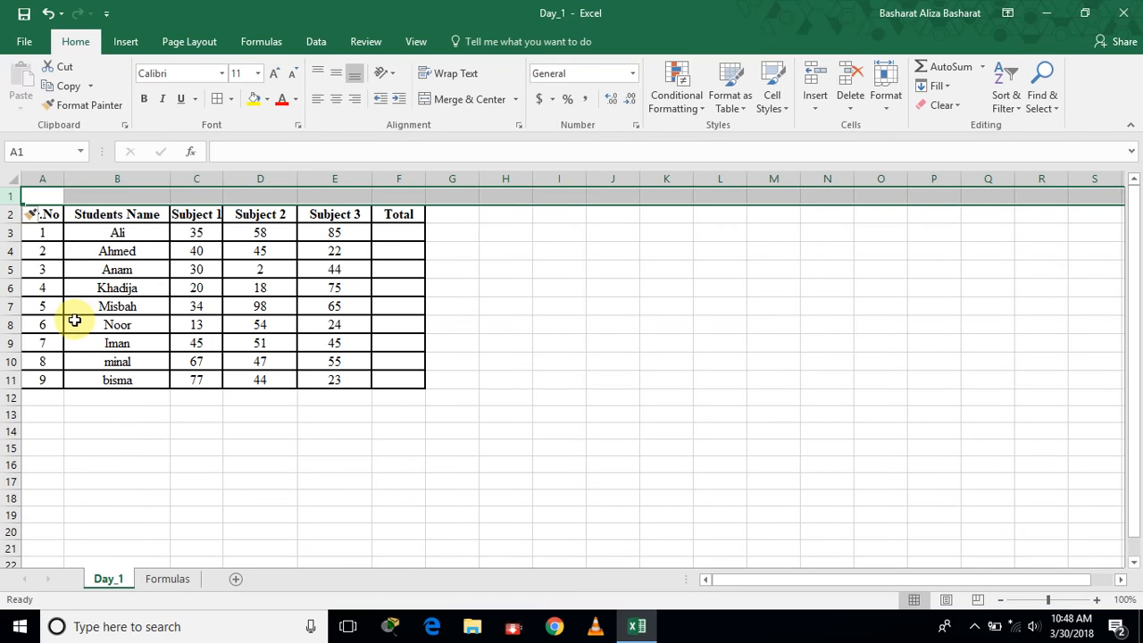
click(625, 269)
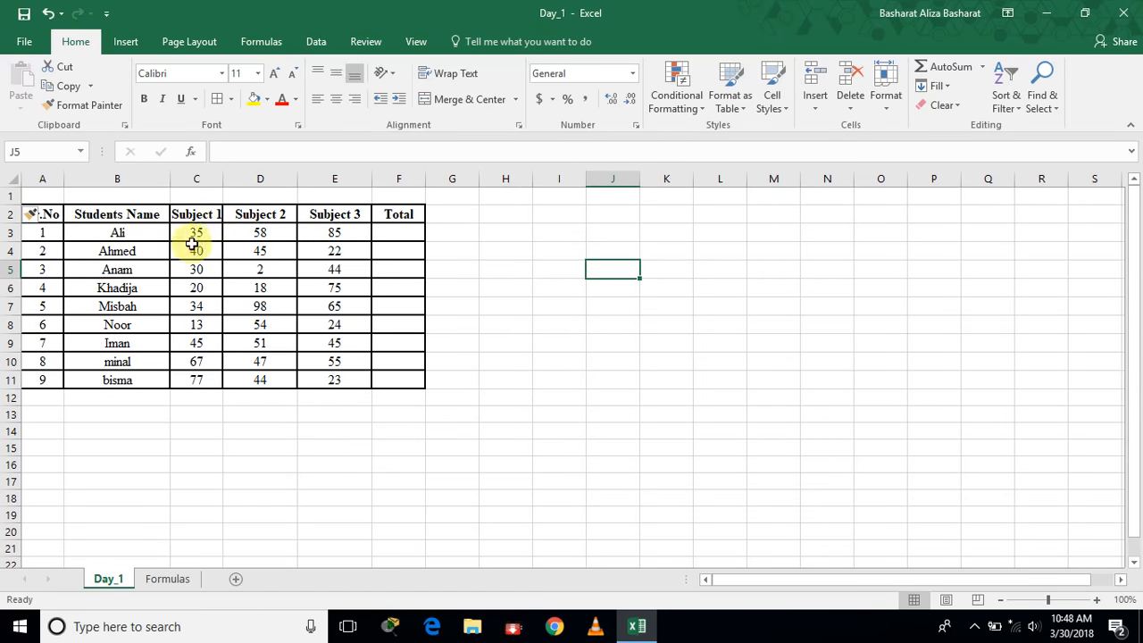
Enter the title "Students Result" in cell B1 and merge and centre it across A1:F1.
click(147, 198)
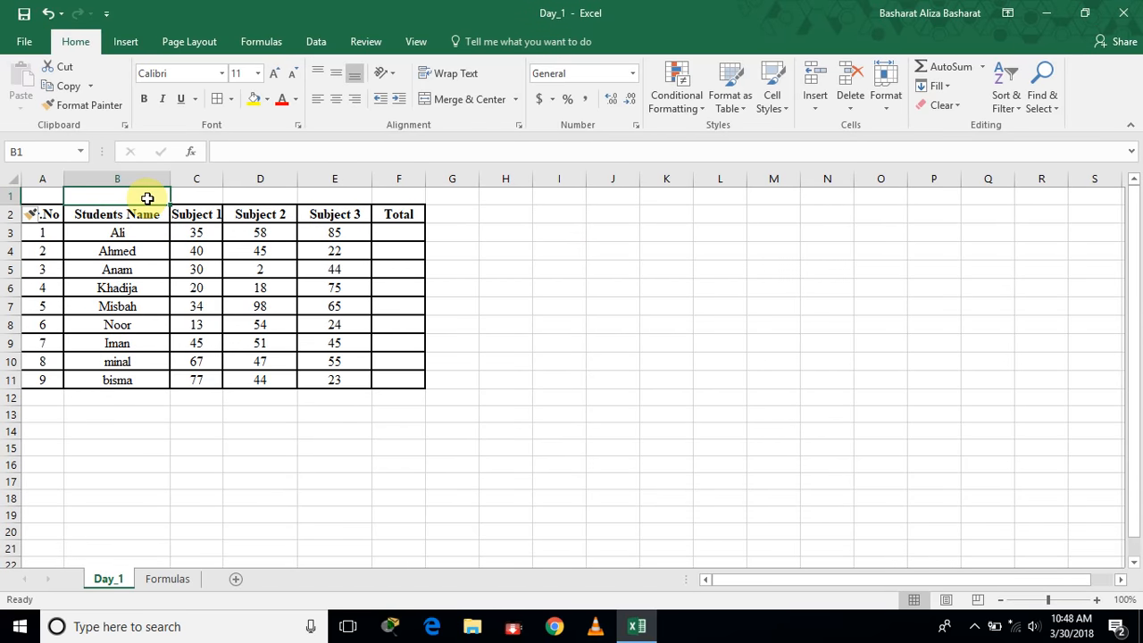
text(Students Result)
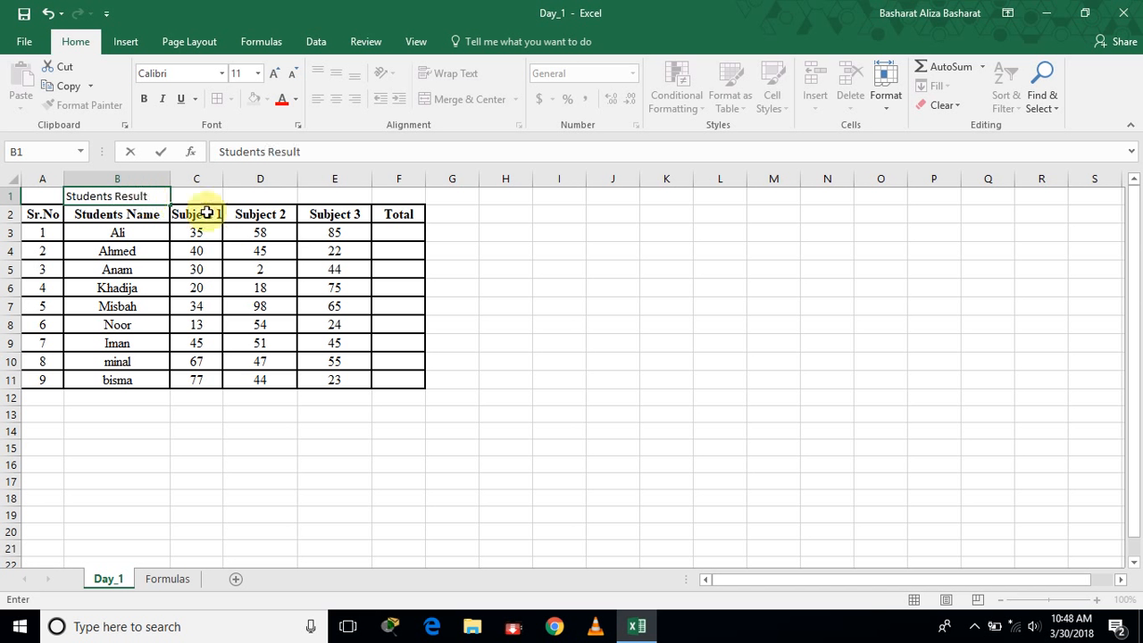
click(663, 288)
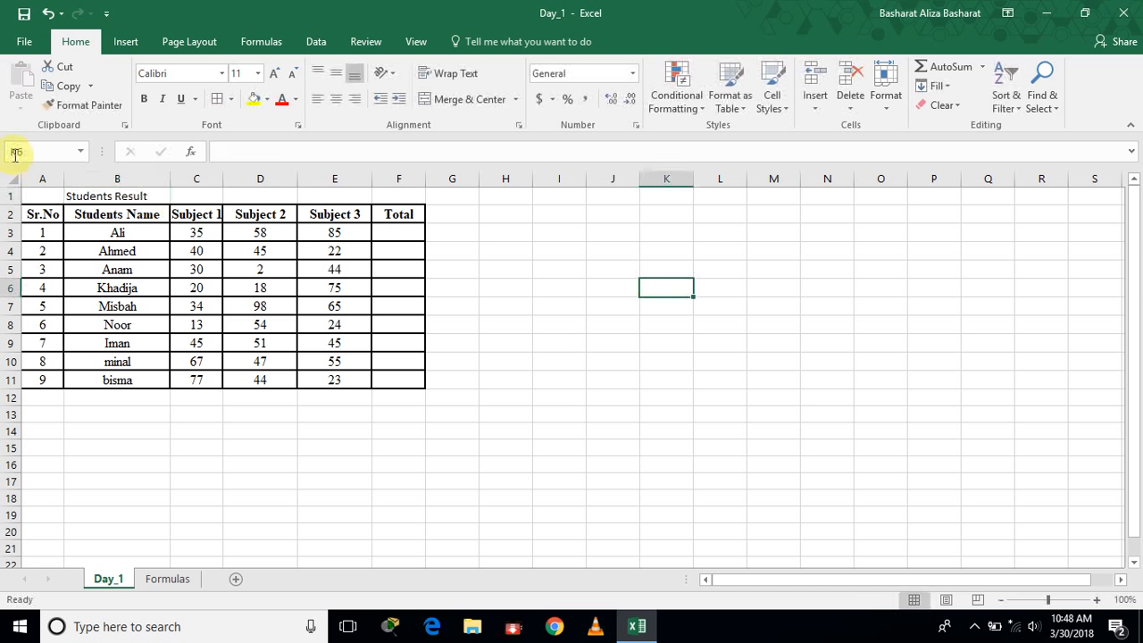
drag(46, 196, 378, 196)
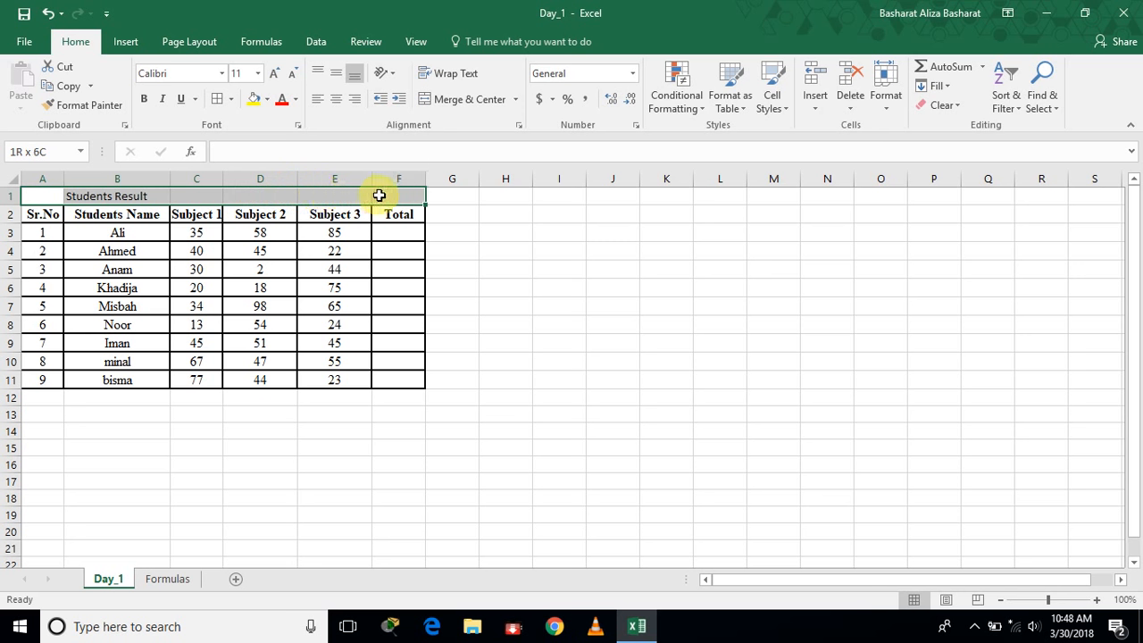
click(449, 100)
click(450, 100)
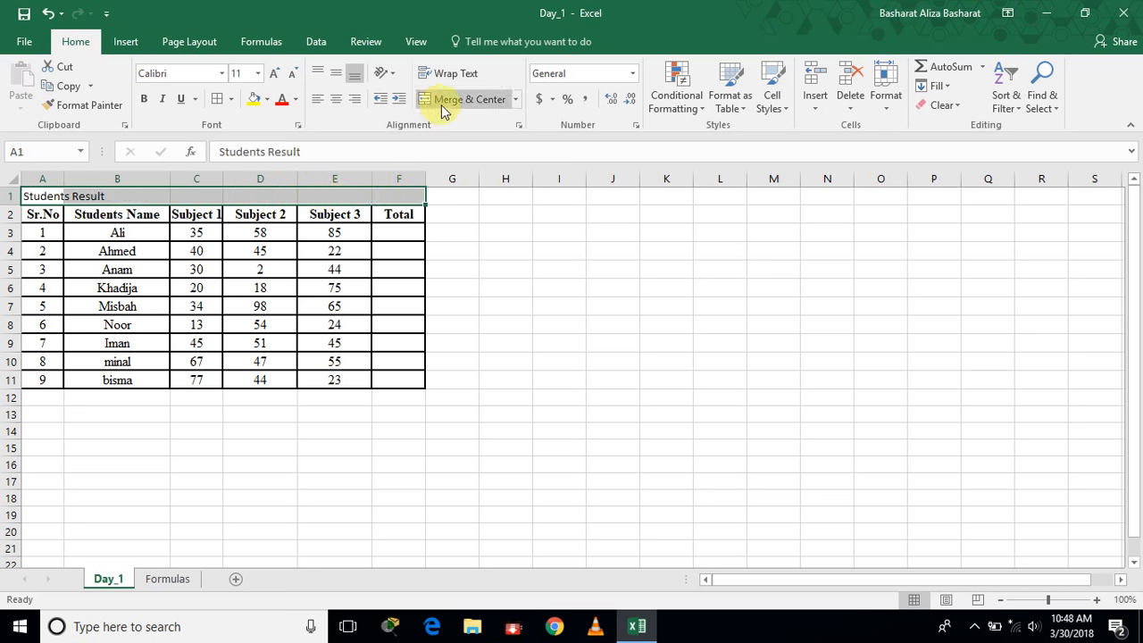
click(441, 101)
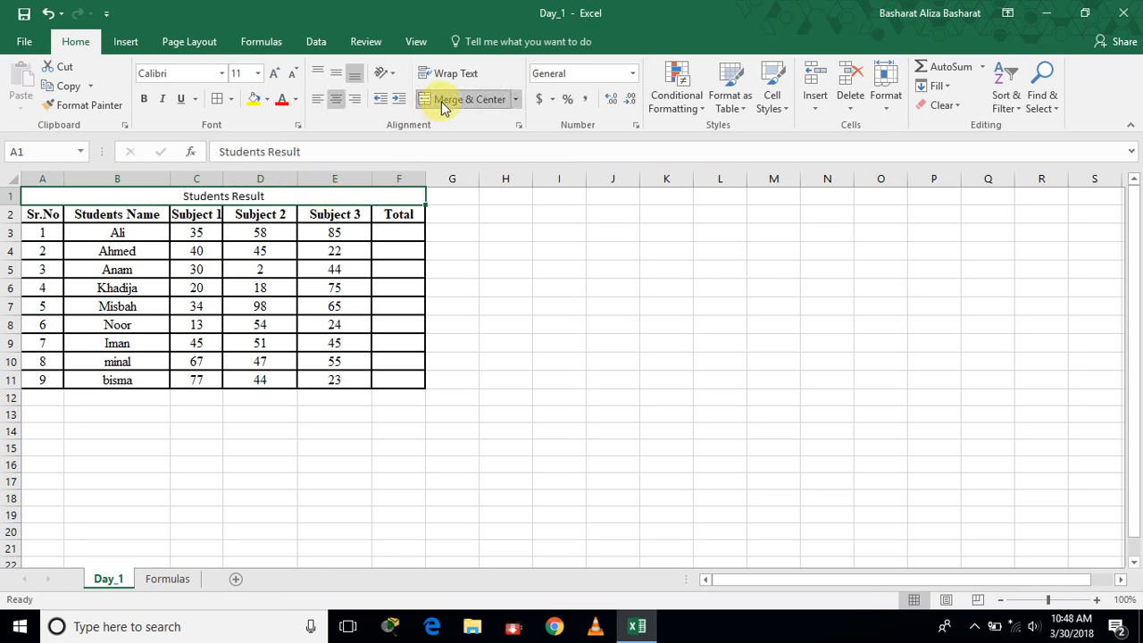
Set the font of the Students Result title to Times New Roman.
click(223, 73)
text(Times New Roma)
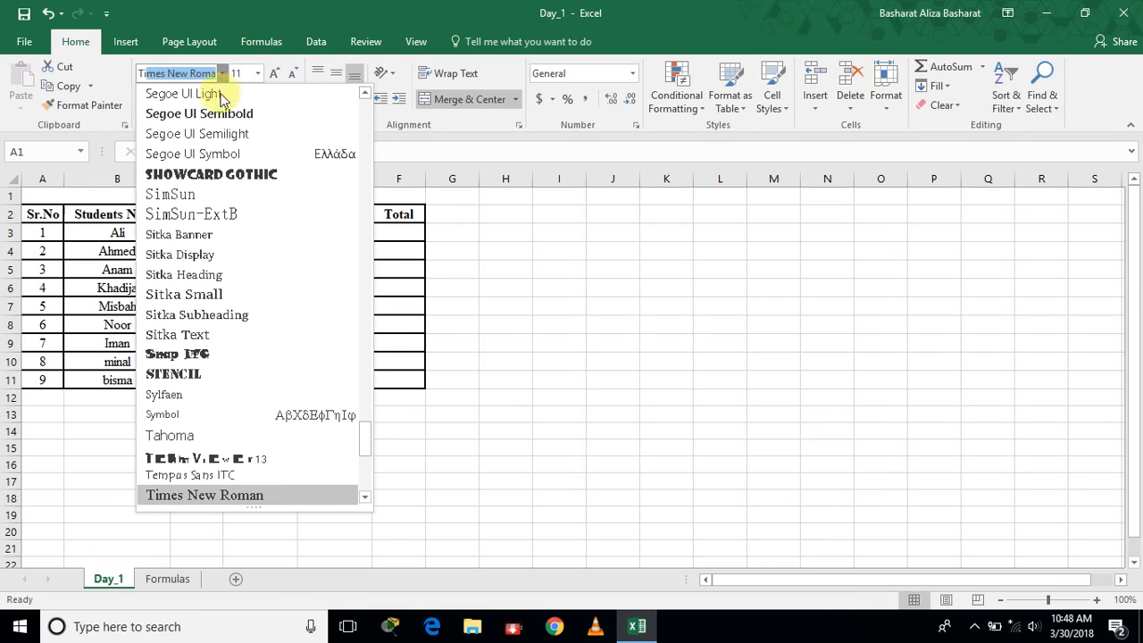
key(Return)
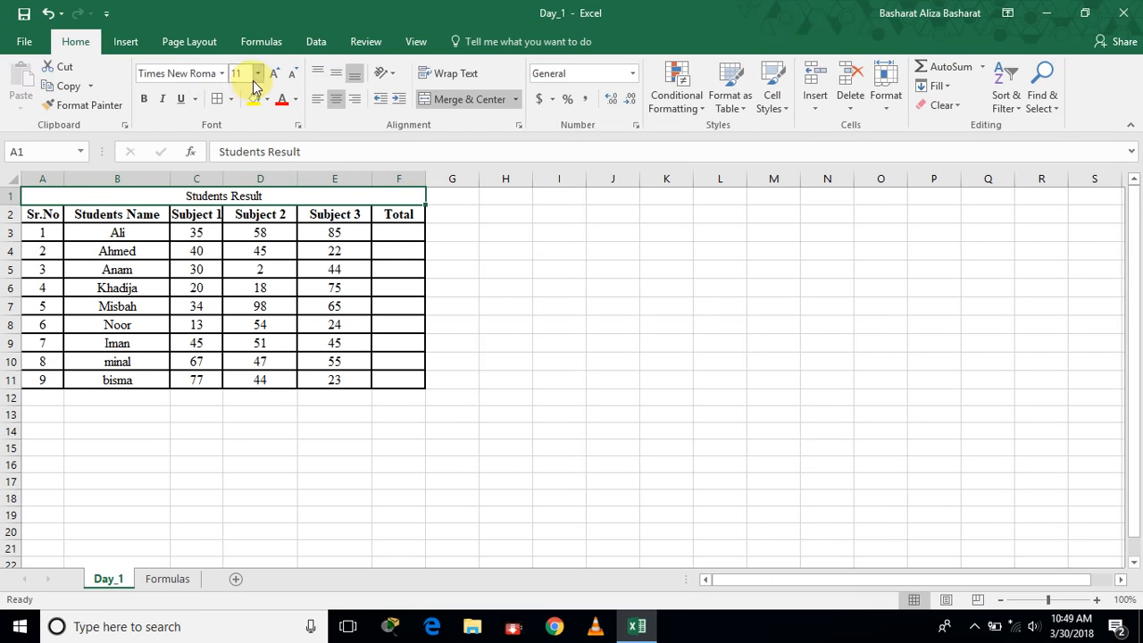
Set the Students Result title to font size 16 and make it bold.
click(257, 73)
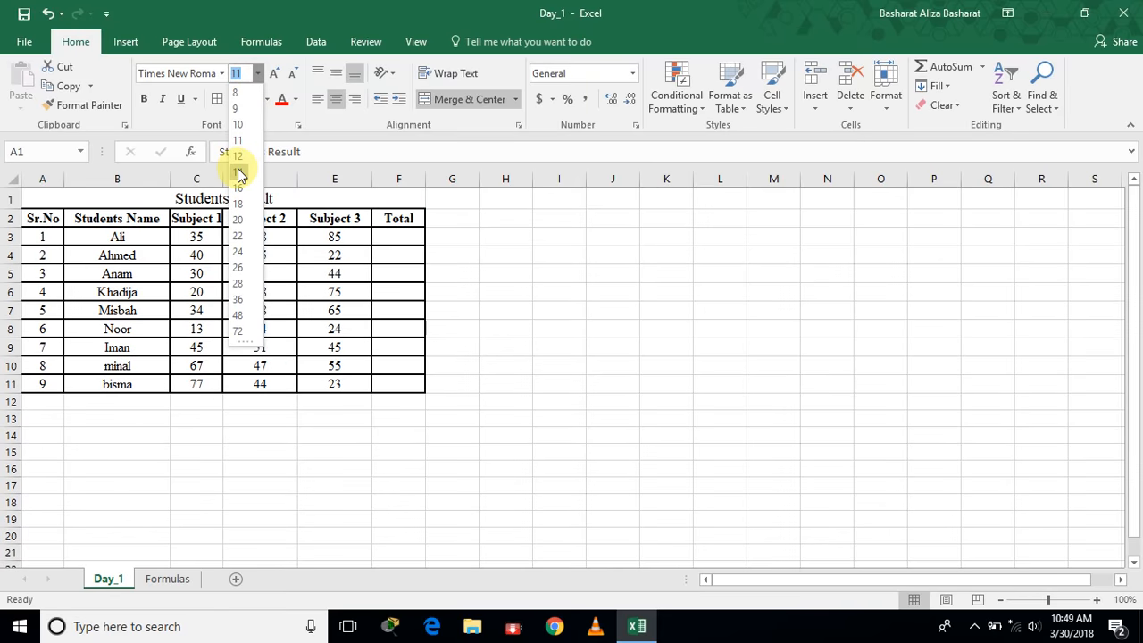
click(239, 171)
click(275, 75)
click(275, 75)
click(276, 75)
click(275, 76)
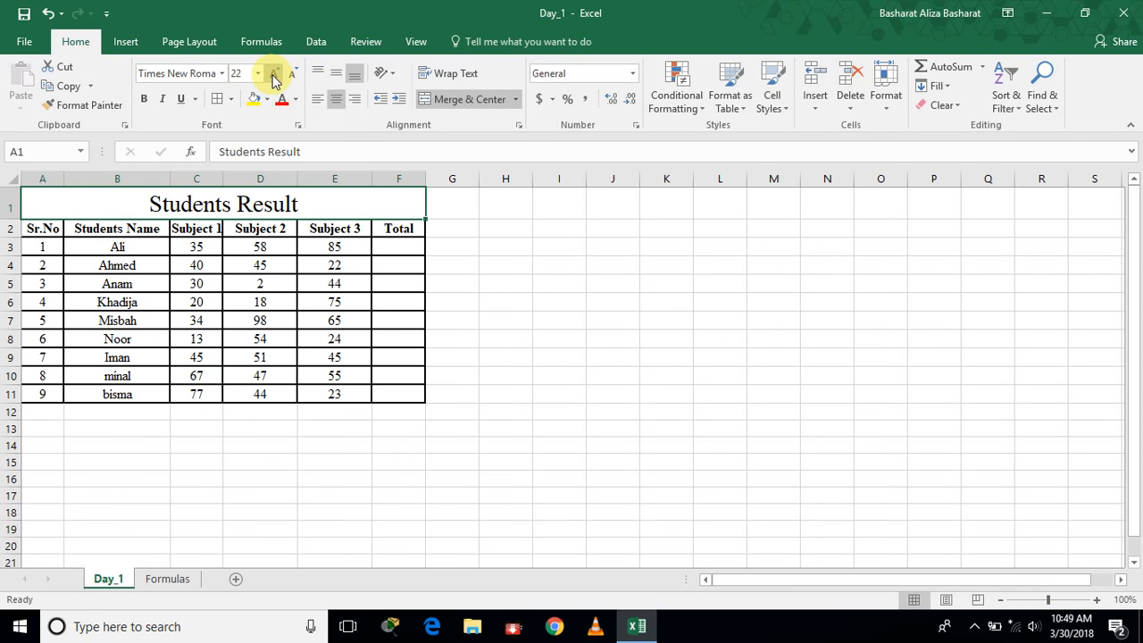
click(275, 75)
click(293, 73)
click(293, 73)
click(293, 73)
click(293, 74)
click(144, 99)
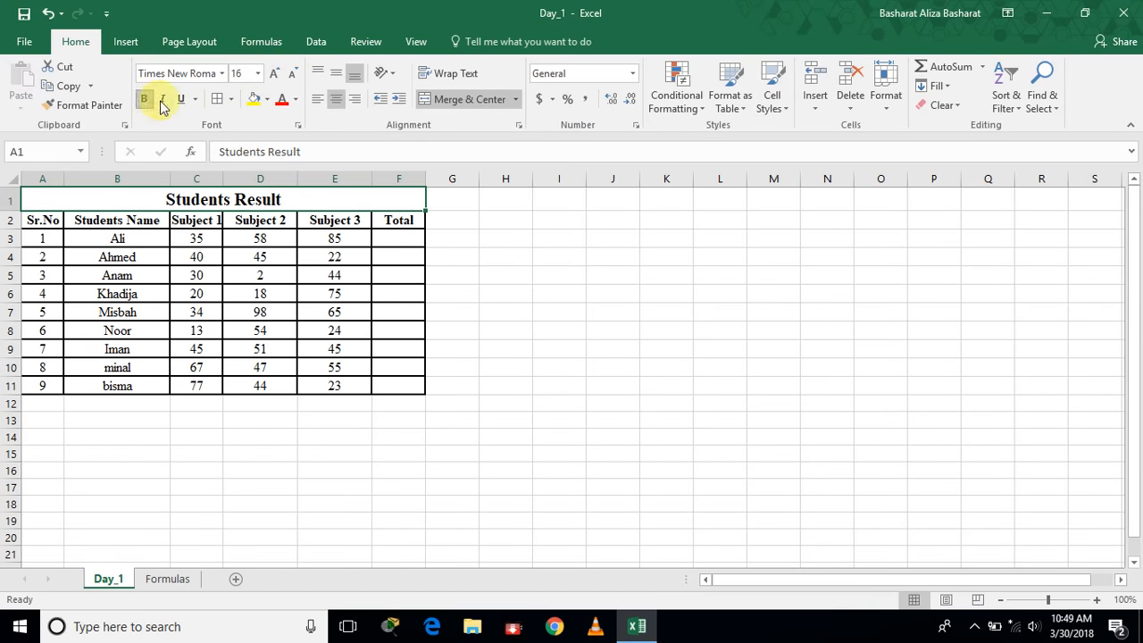
Widen the Subject 1 column so that its bold header fits.
click(605, 350)
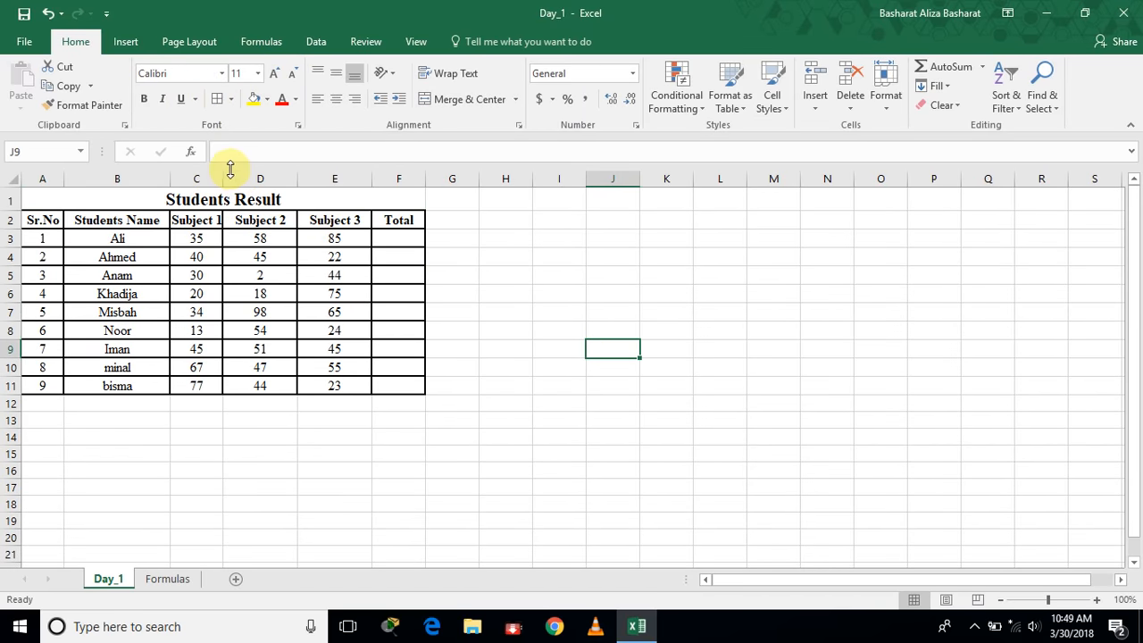
drag(224, 170, 237, 170)
click(366, 450)
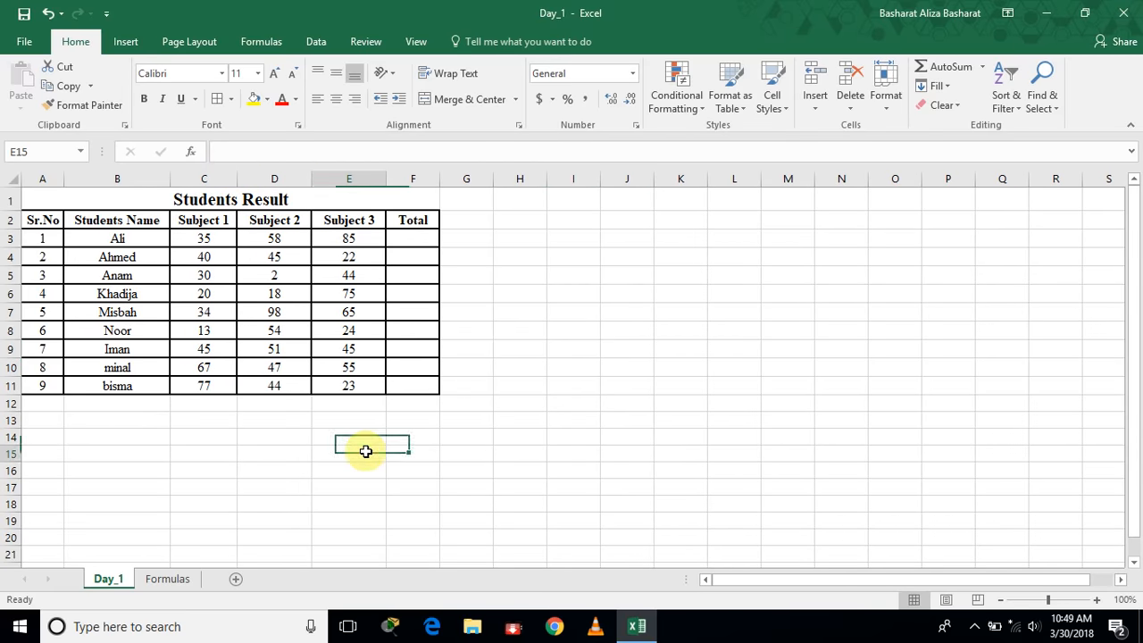
Merge and centre cells A12:E12 below the table and enter the label "Total" there.
drag(42, 404, 334, 403)
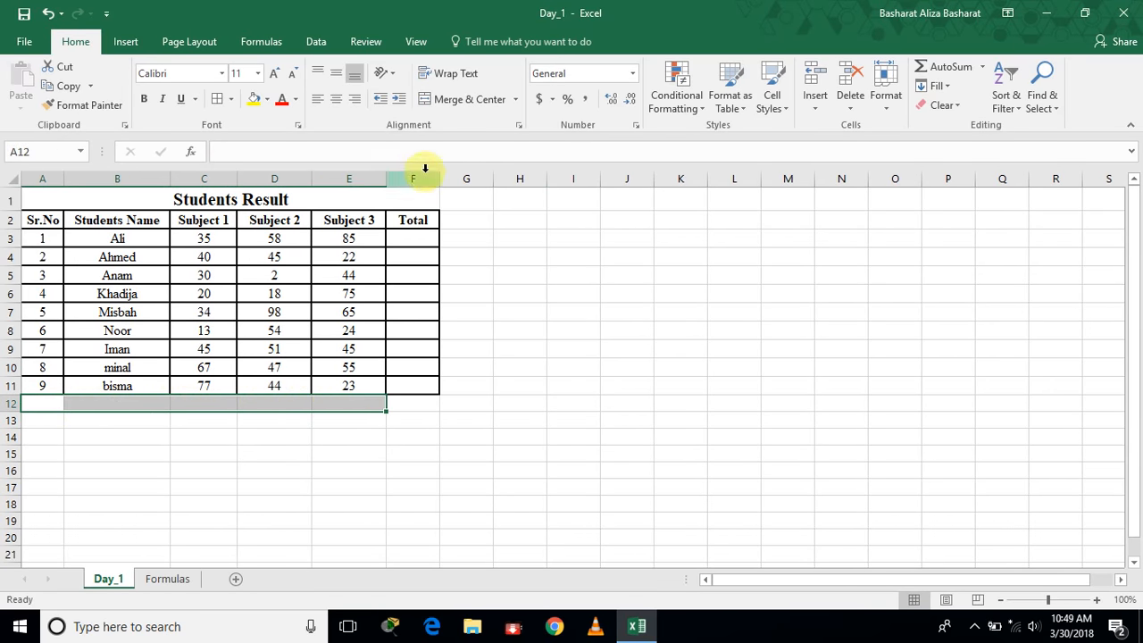
click(450, 100)
text(Total)
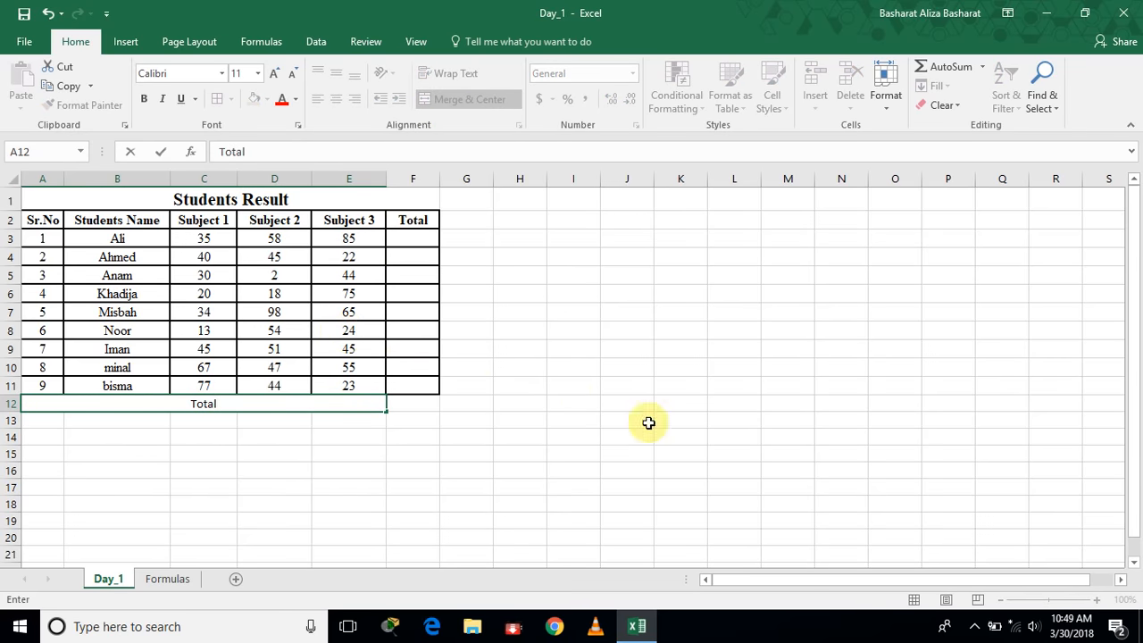
click(691, 435)
click(298, 126)
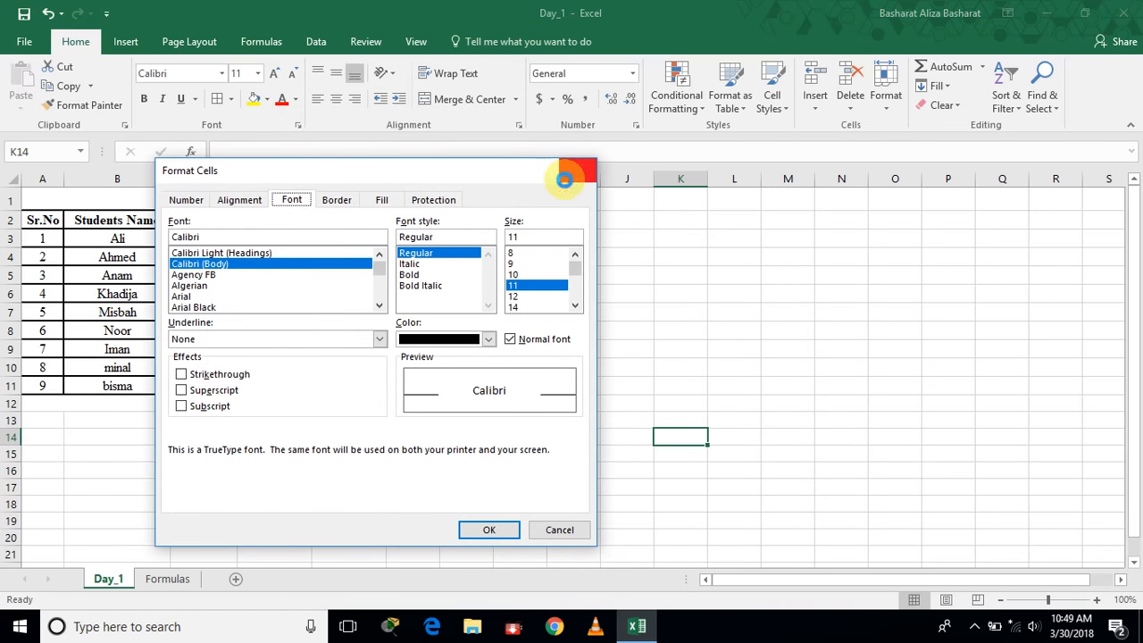
click(566, 183)
click(193, 401)
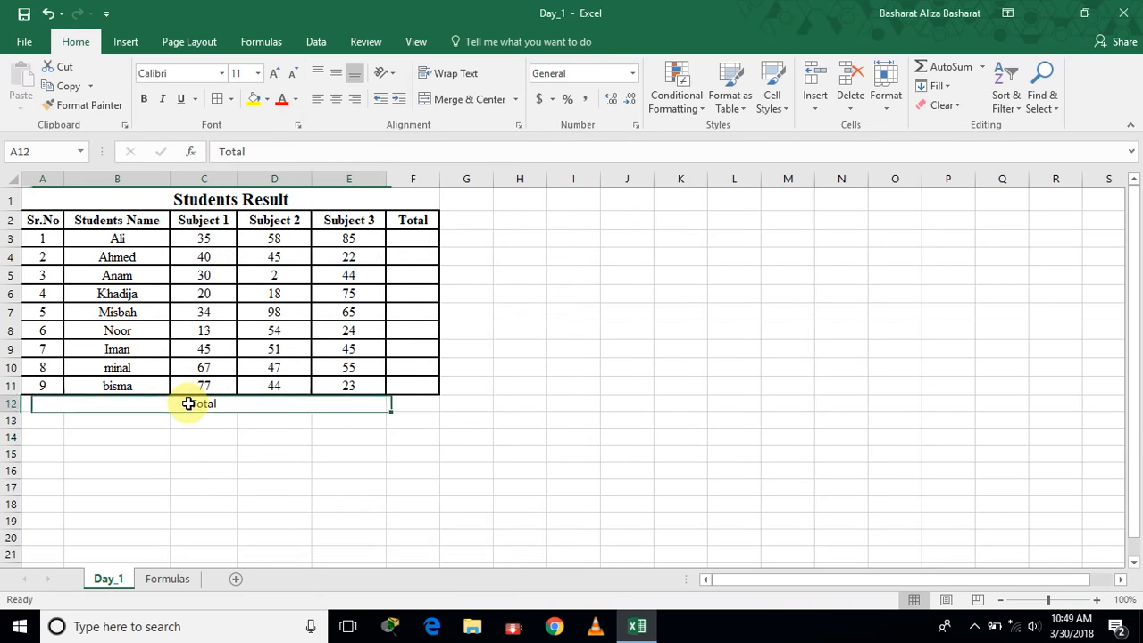
click(179, 74)
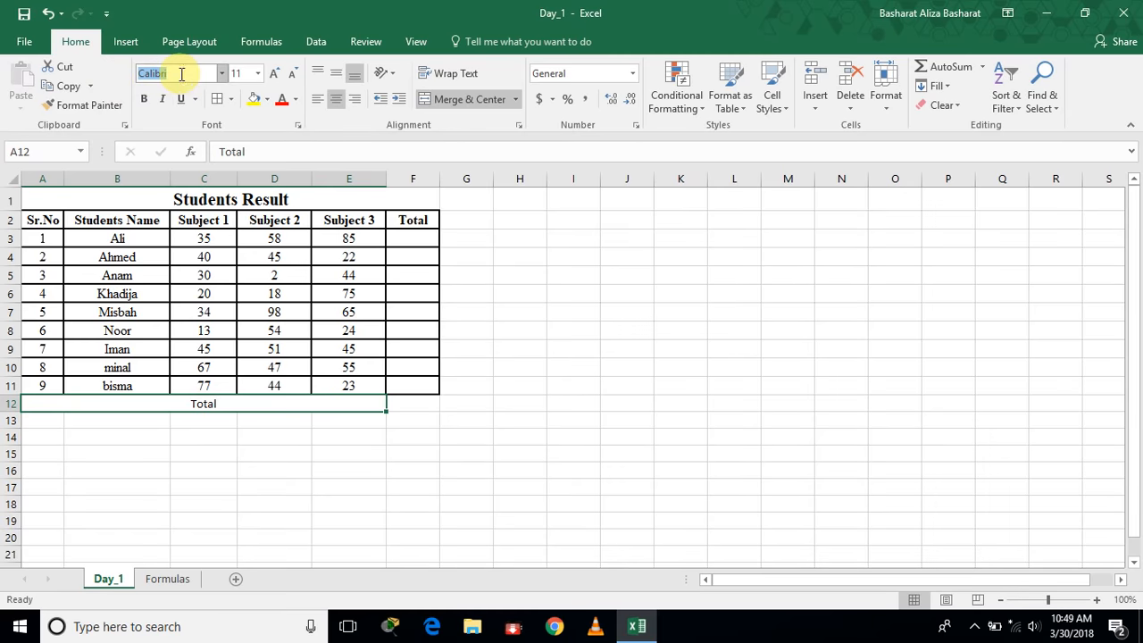
click(307, 511)
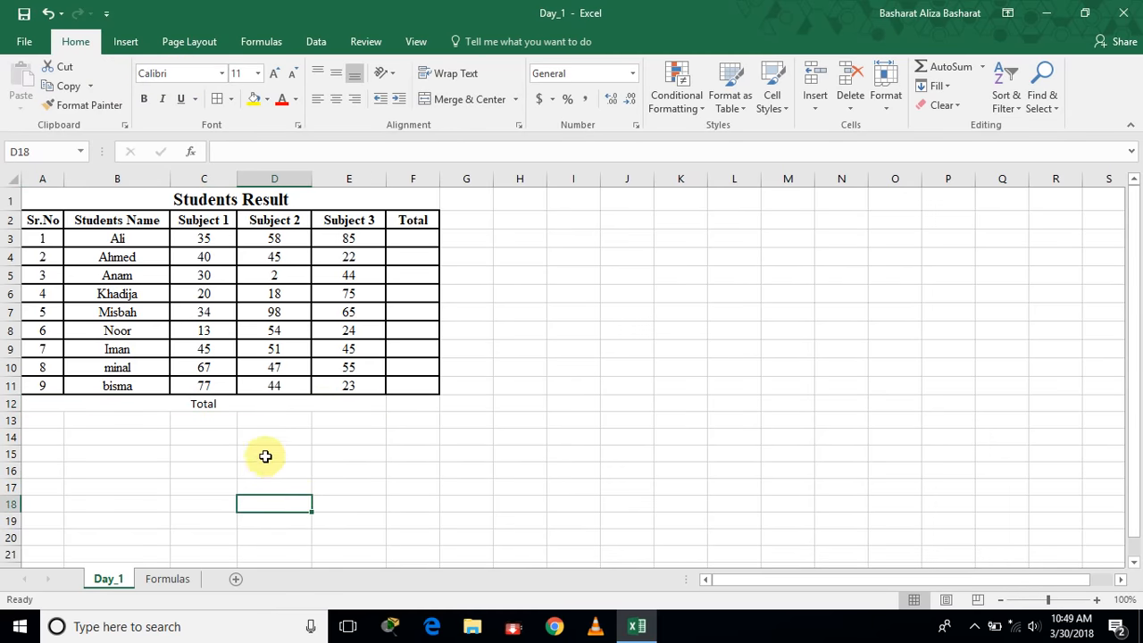
Format the empty cell D18 in Times New Roman, size 12, through the Format Cells font settings.
click(298, 125)
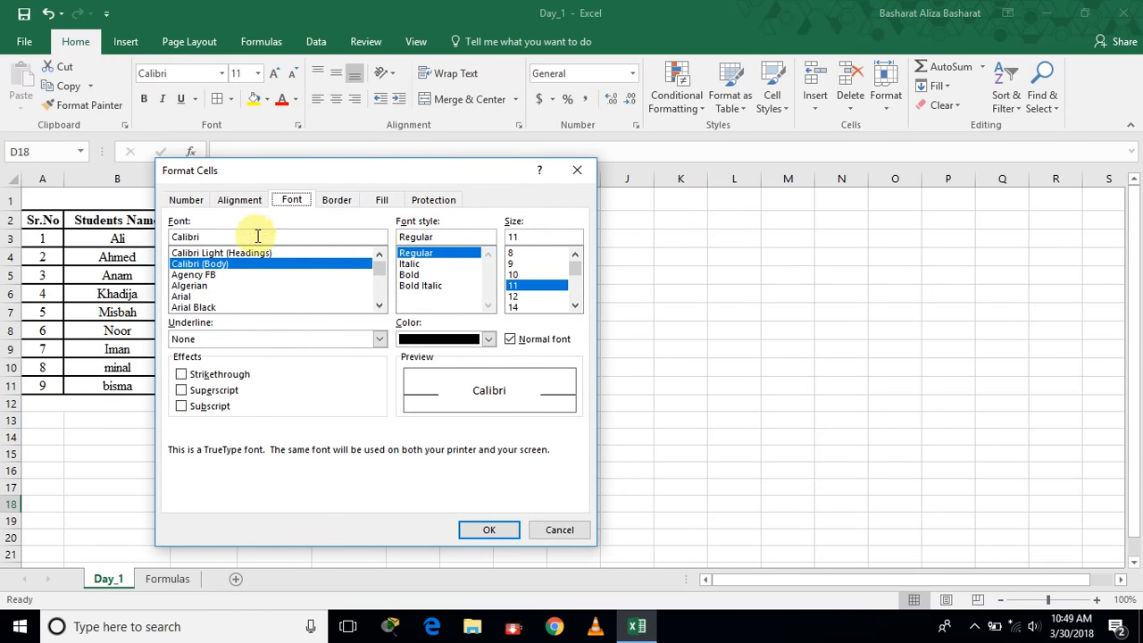
click(331, 235)
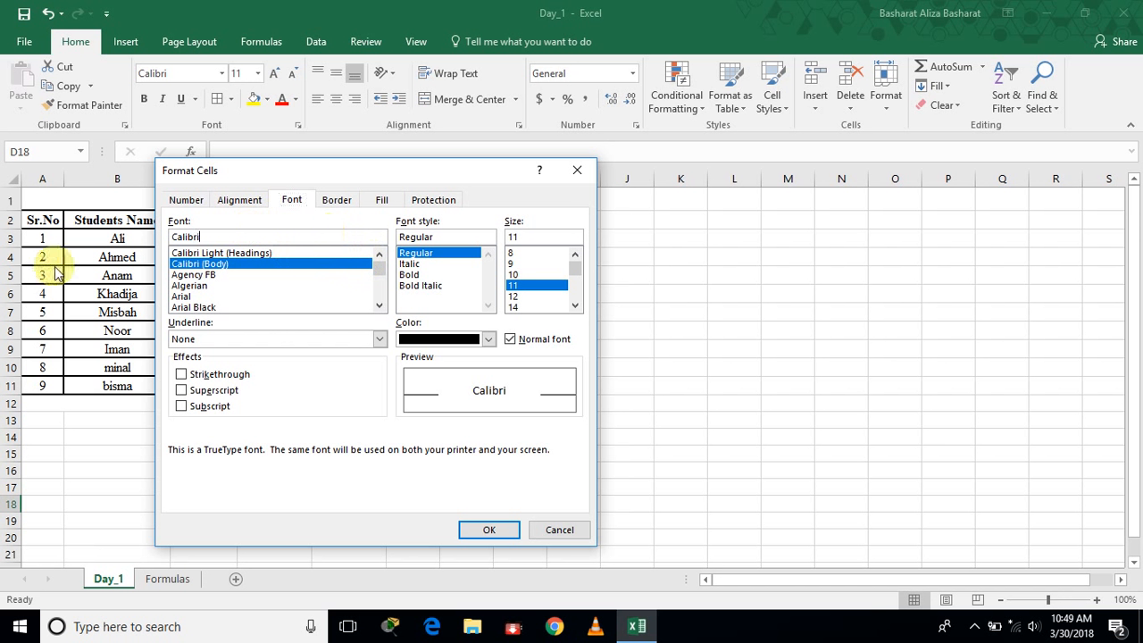
key(BackSpace)
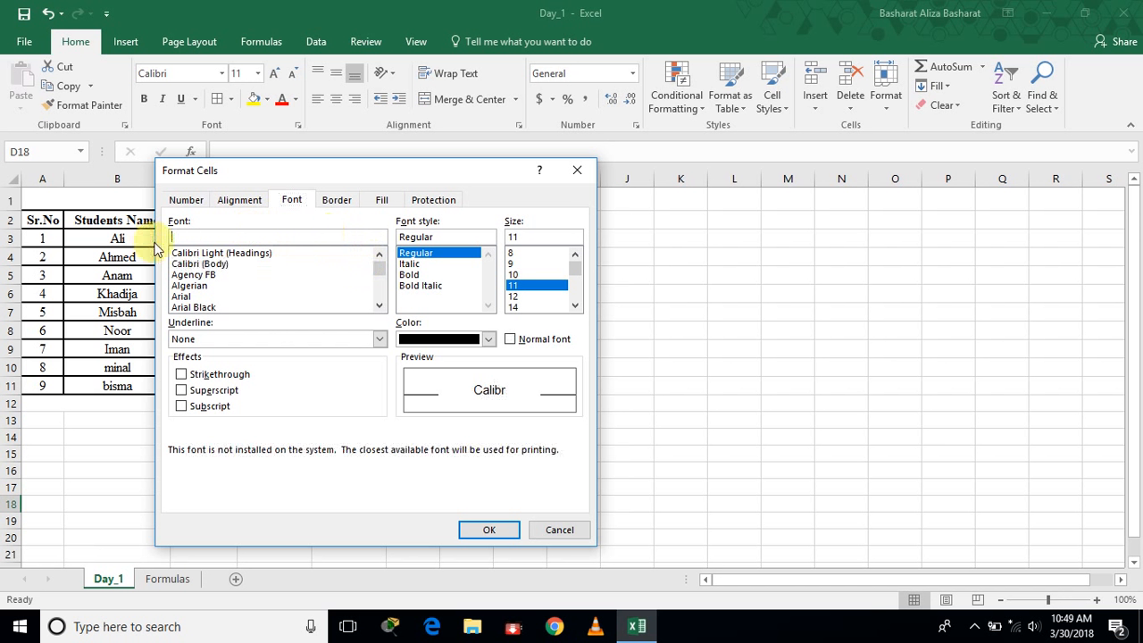
text(times)
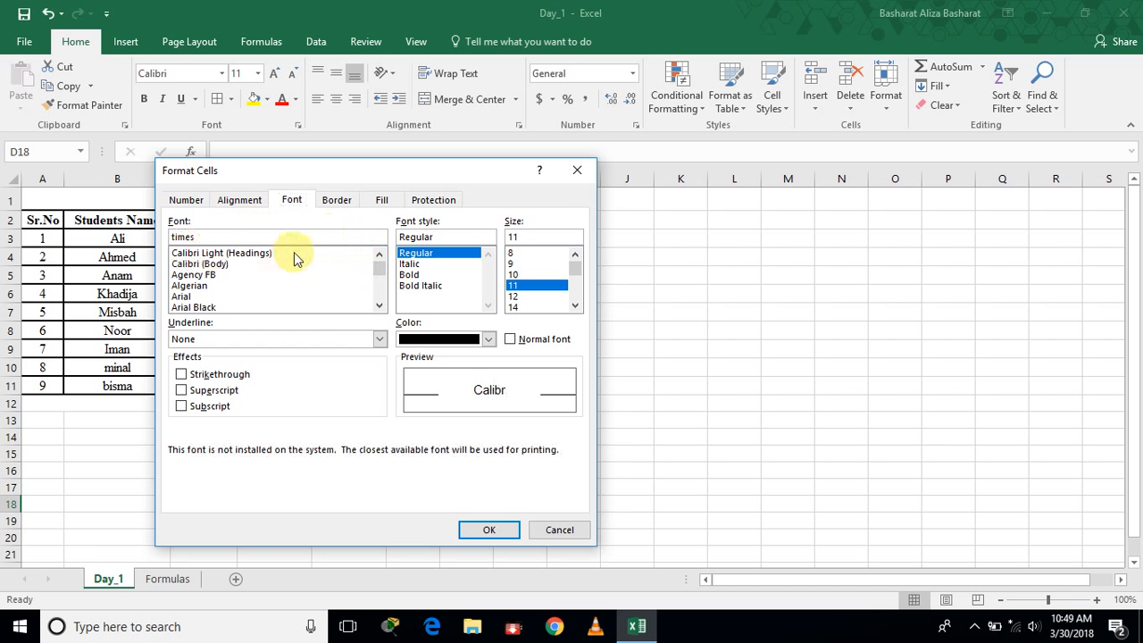
click(373, 265)
drag(380, 275, 382, 294)
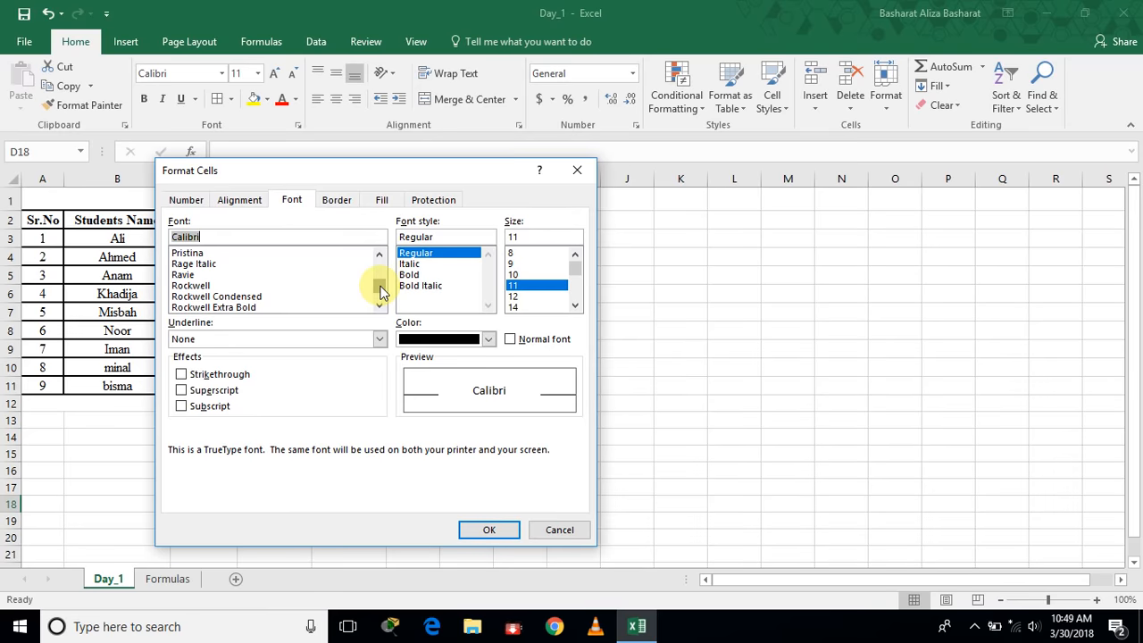
text(times new)
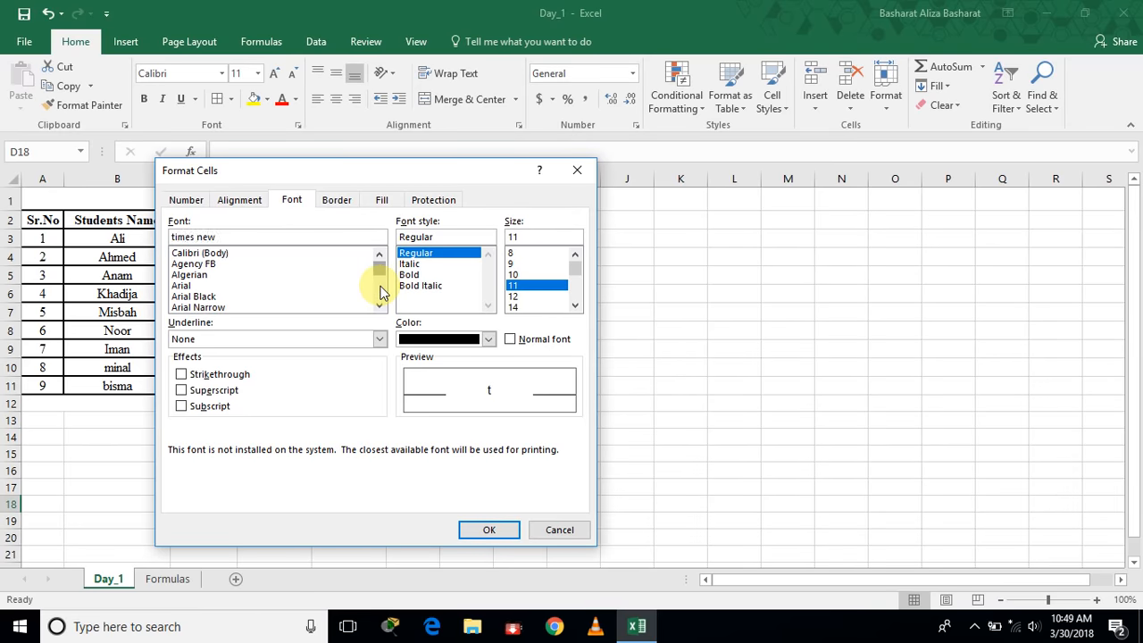
drag(378, 273, 379, 295)
drag(381, 296, 379, 298)
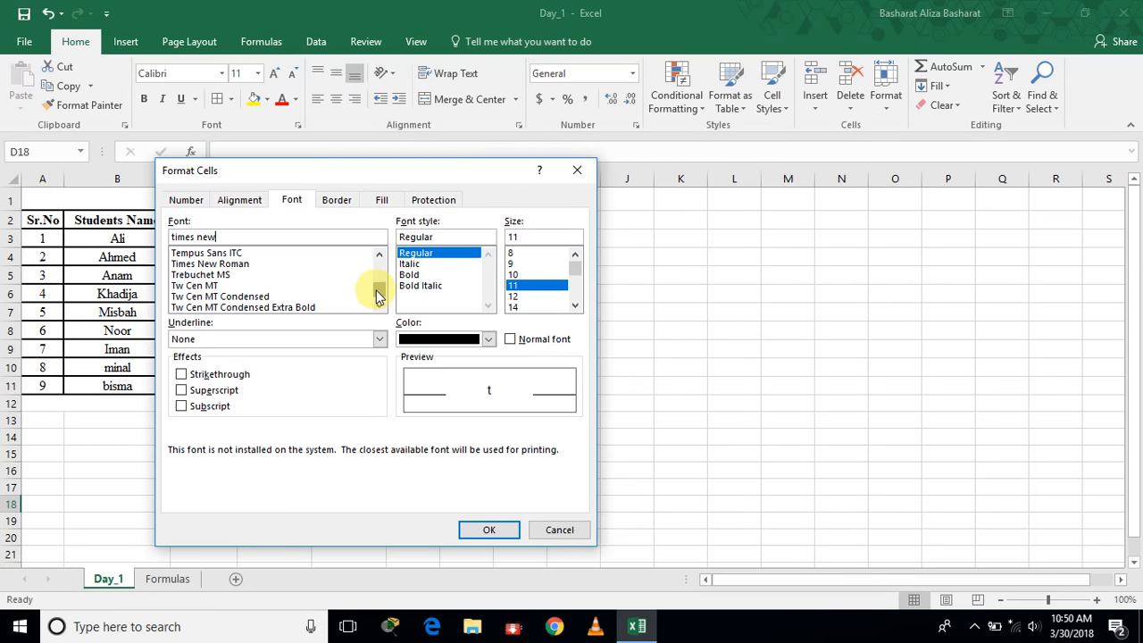
click(248, 265)
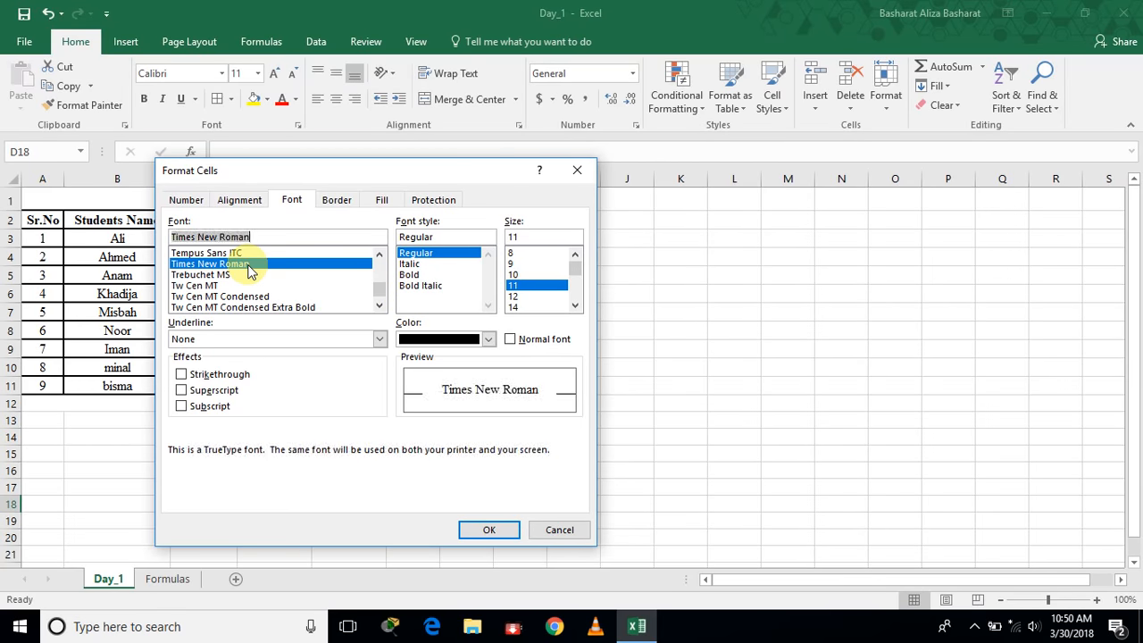
click(513, 297)
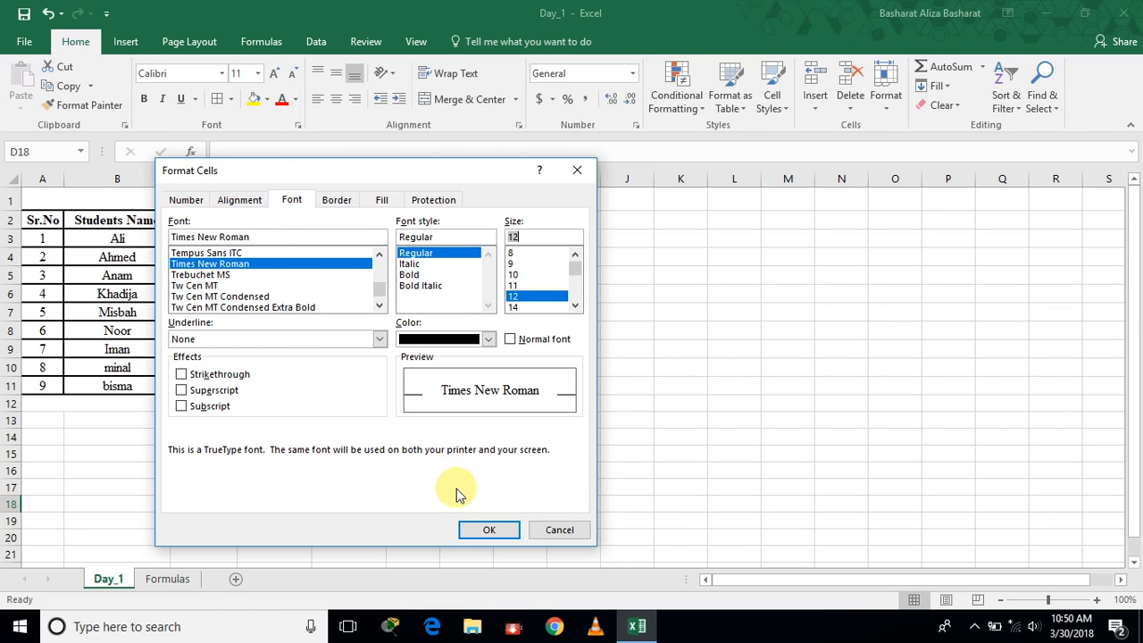
click(464, 528)
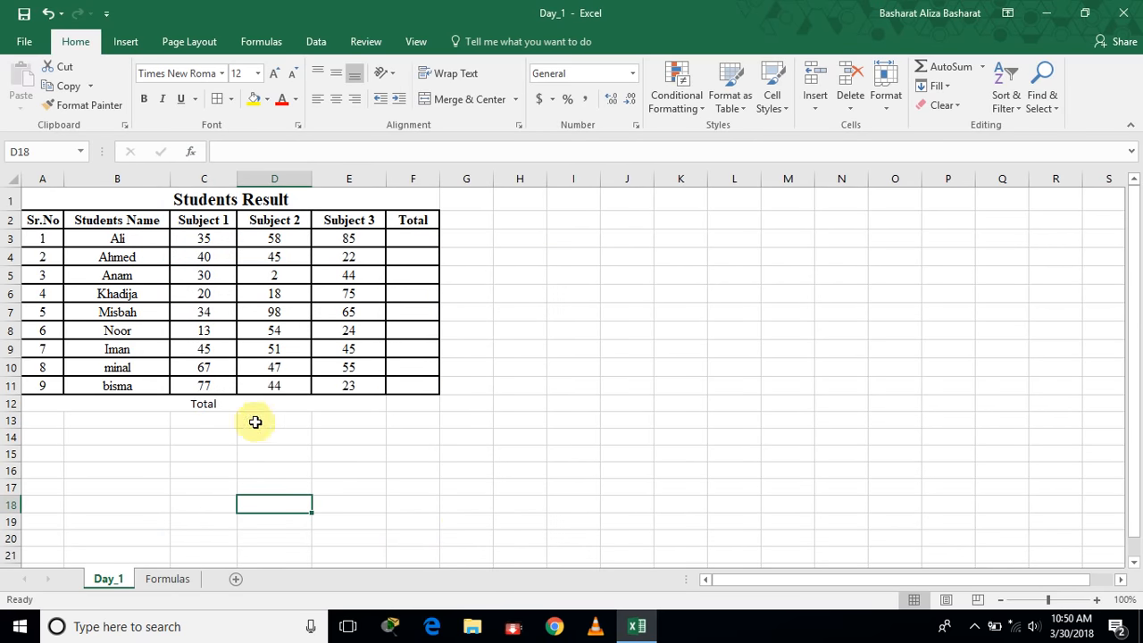
Format the Total label in merged cell A12 in Times New Roman, size 12, bold.
click(212, 405)
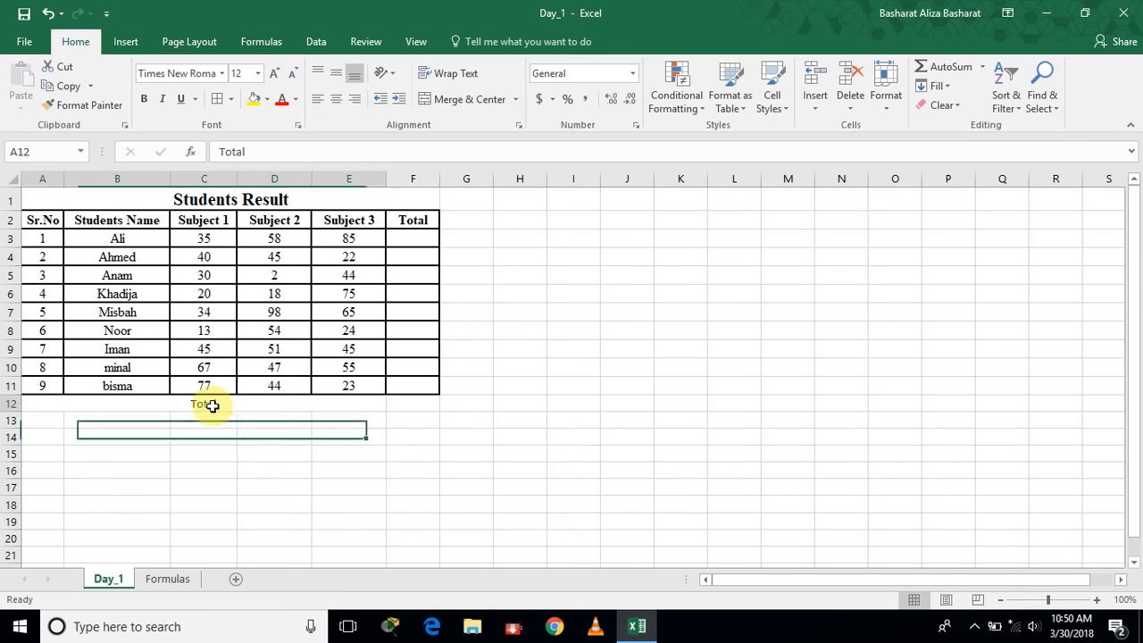
click(222, 77)
text(Times New Roman)
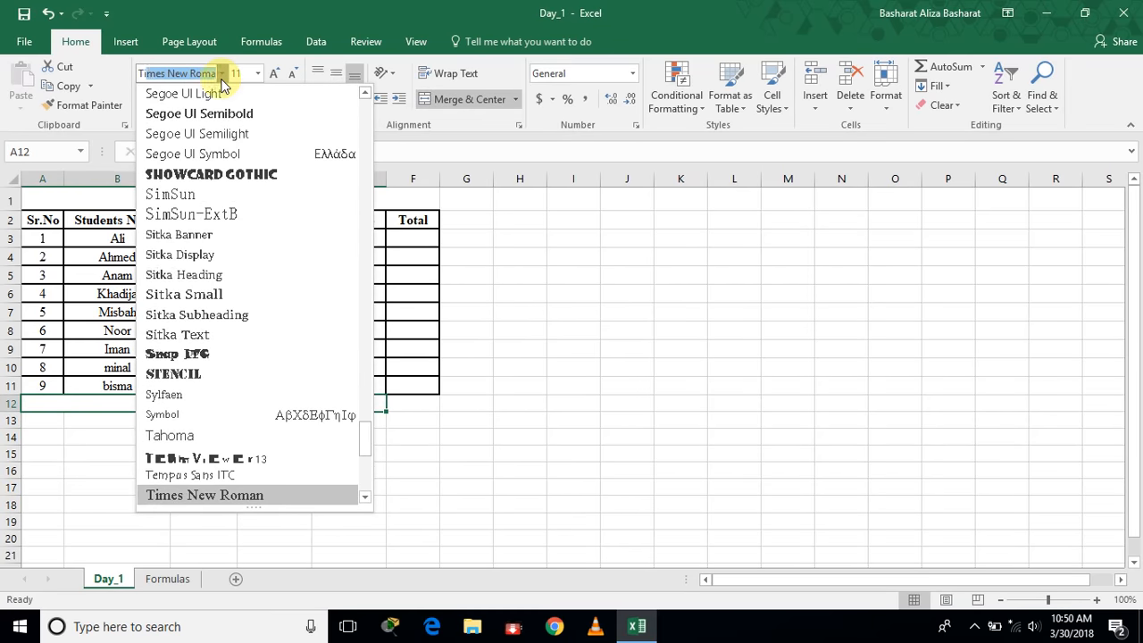
key(Return)
click(273, 75)
click(199, 425)
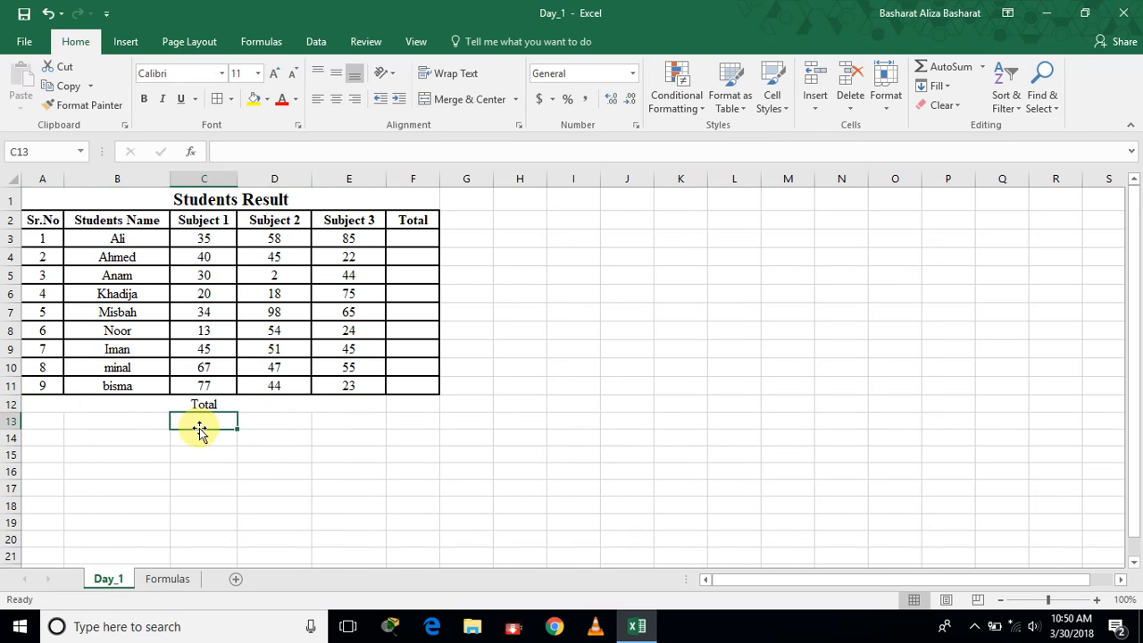
click(191, 407)
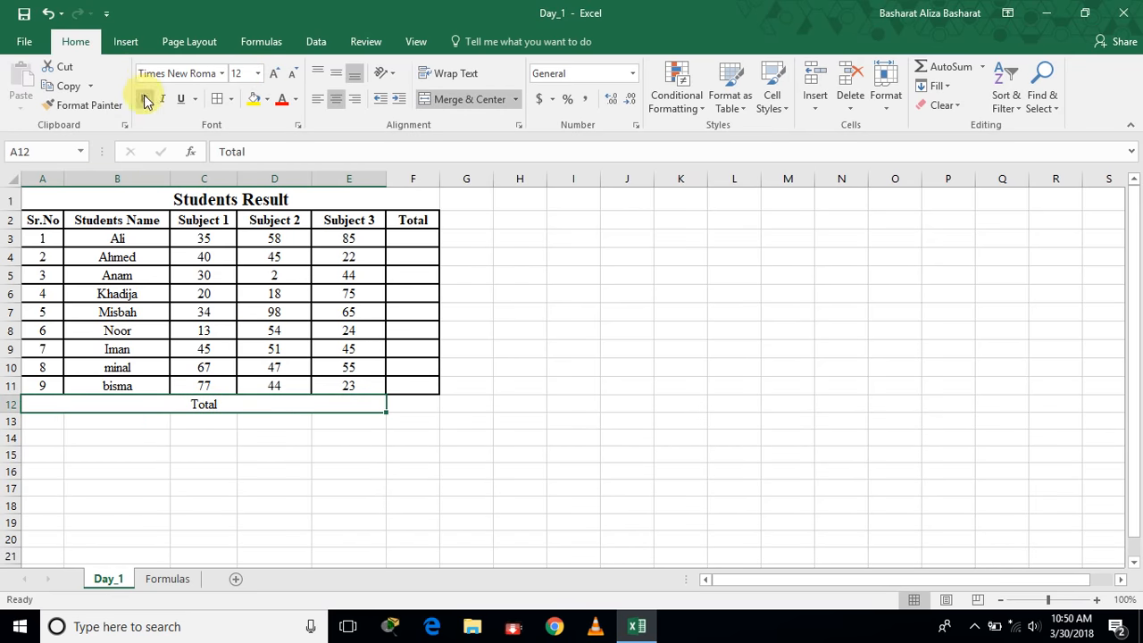
Apply all borders to the last two table rows, A11:F12, including the Total row.
drag(433, 400, 189, 377)
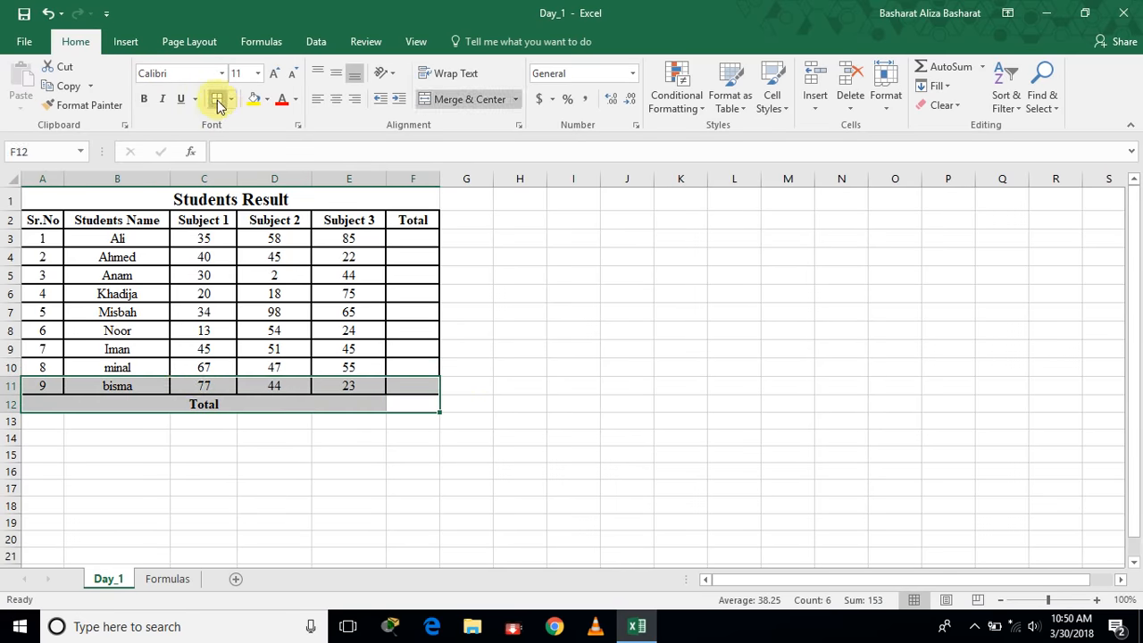
click(217, 101)
click(648, 345)
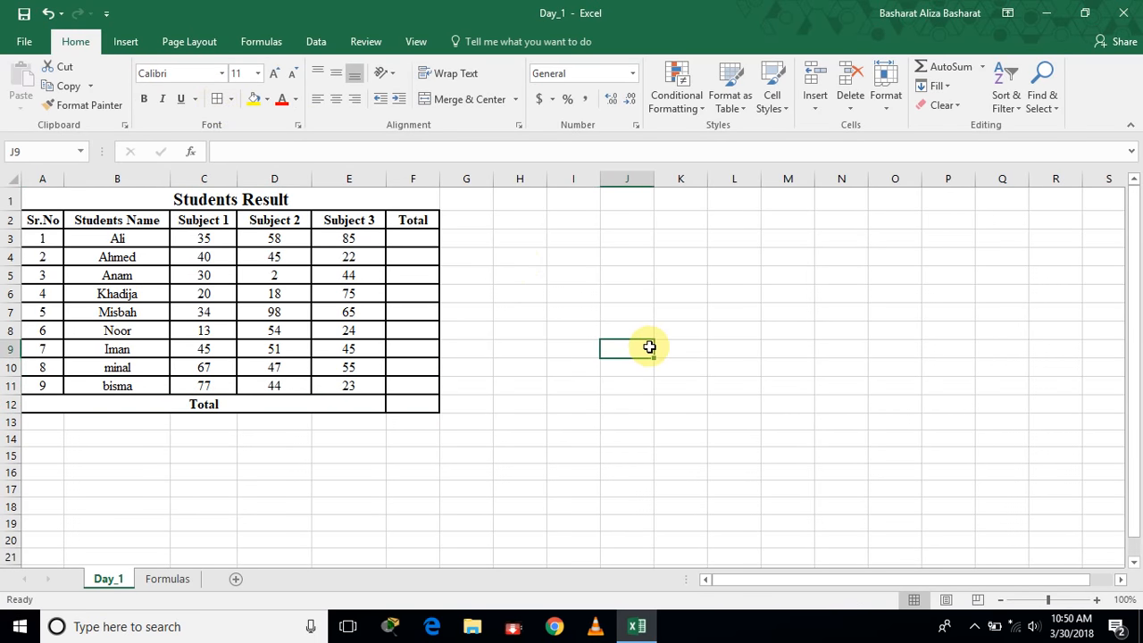
Enter the formula =SUM(C3:E3) in cell F3 to total the first student's three subject marks.
click(420, 241)
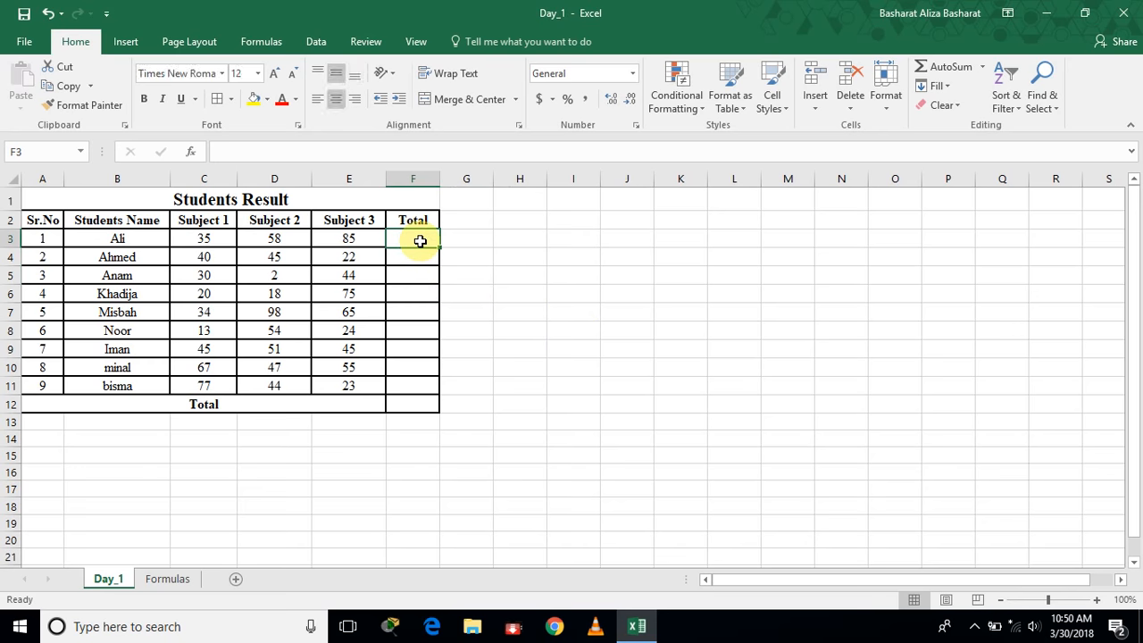
text(=)
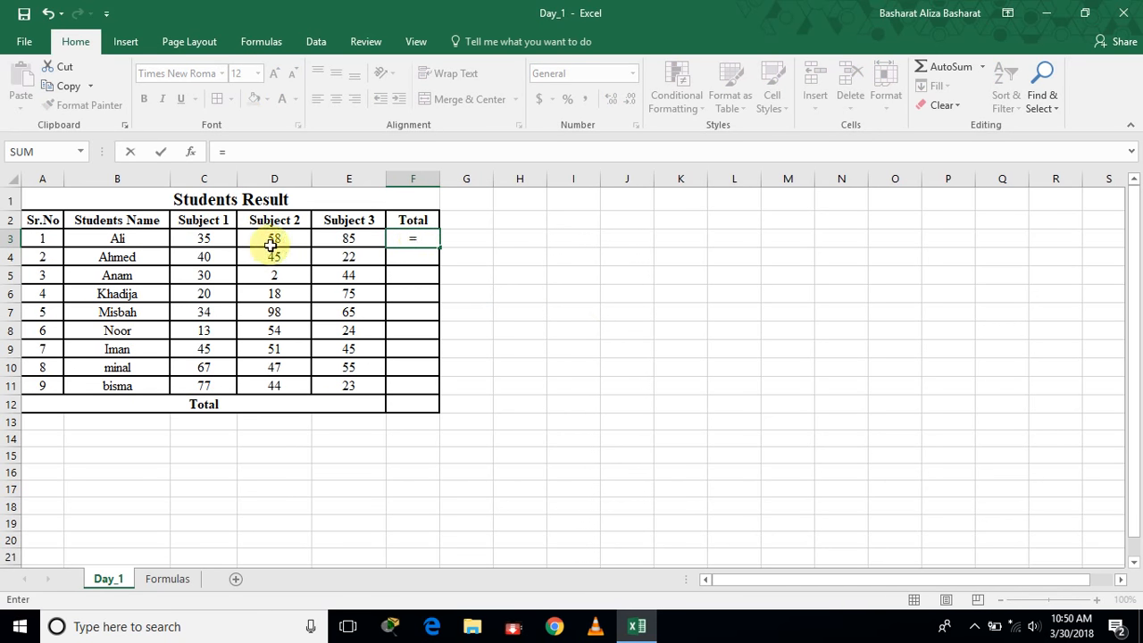
text(sum)
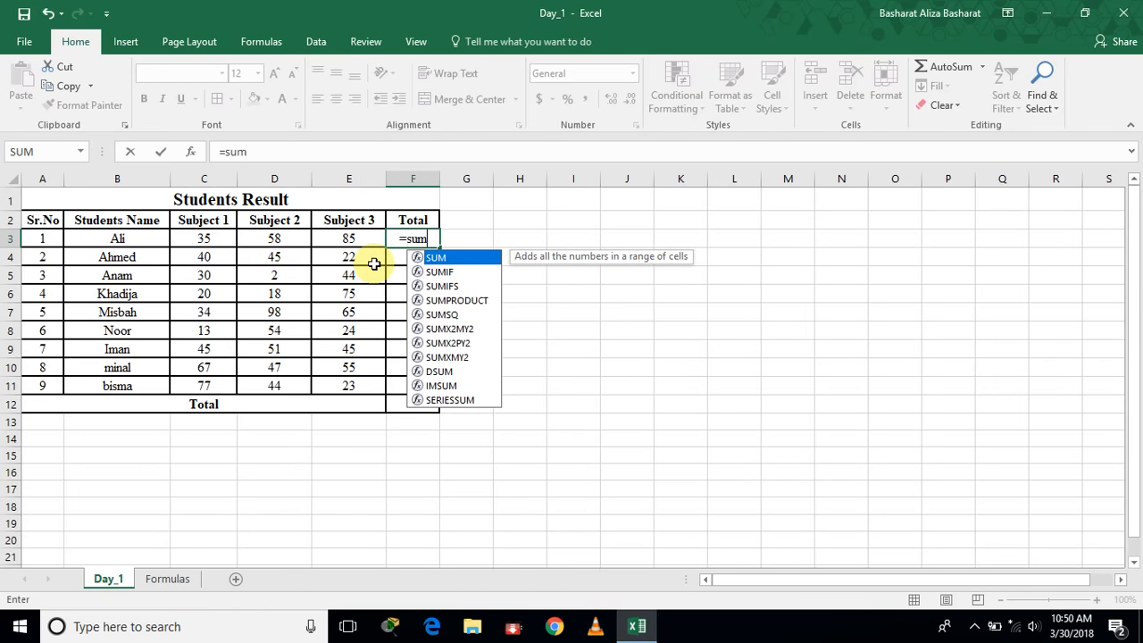
double_click(437, 258)
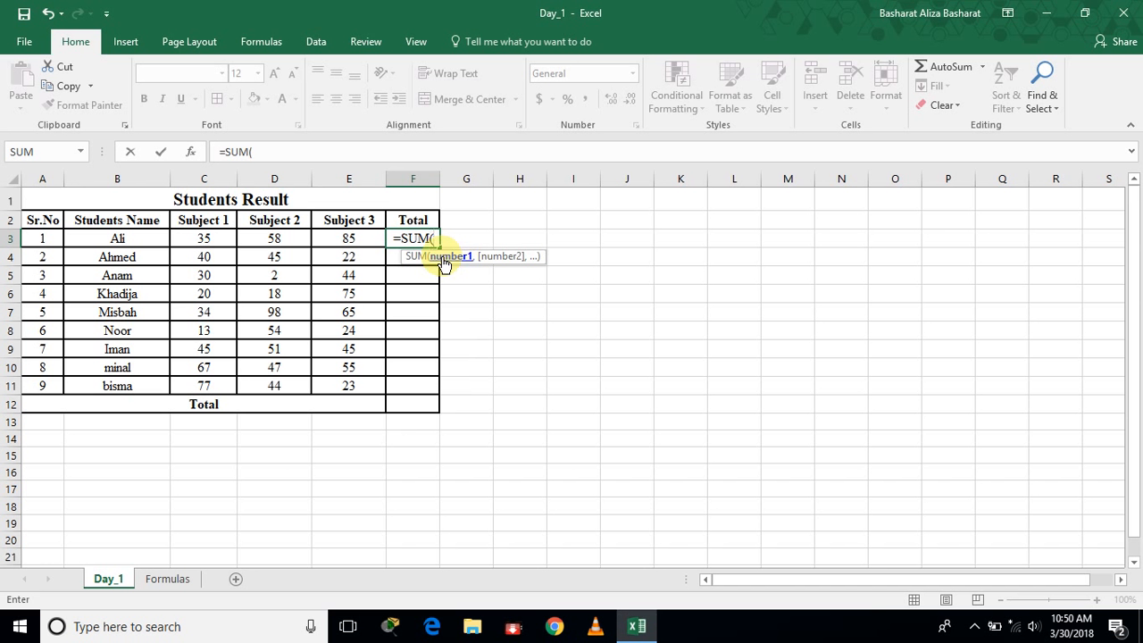
drag(205, 240, 340, 240)
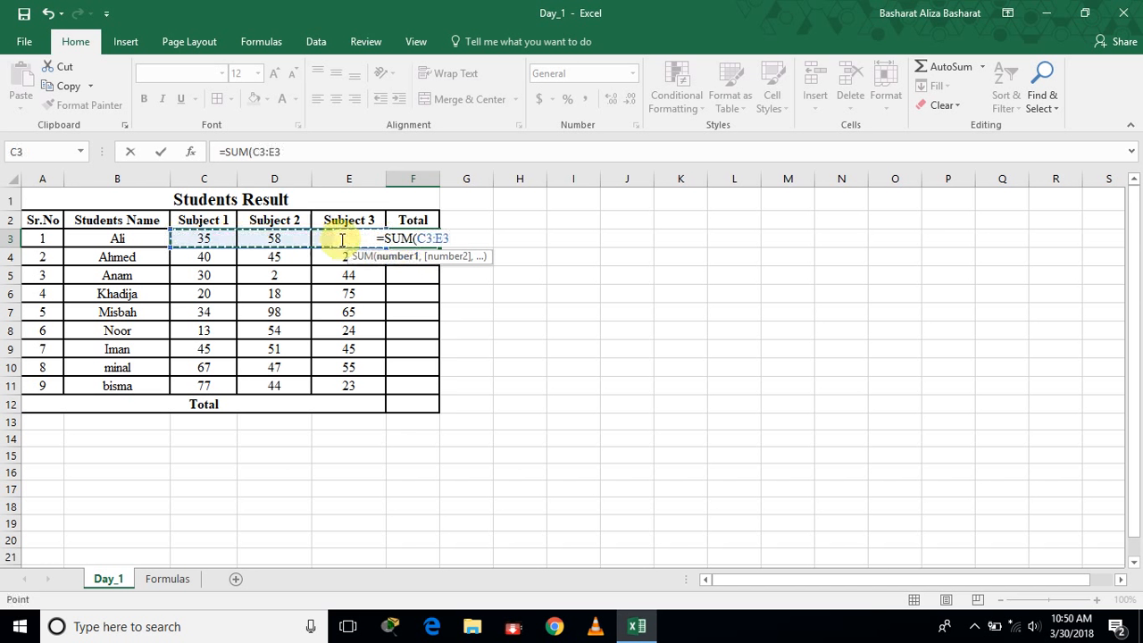
key(Return)
Fill the SUM formula from F3 down through F11 to total every student's marks.
click(412, 238)
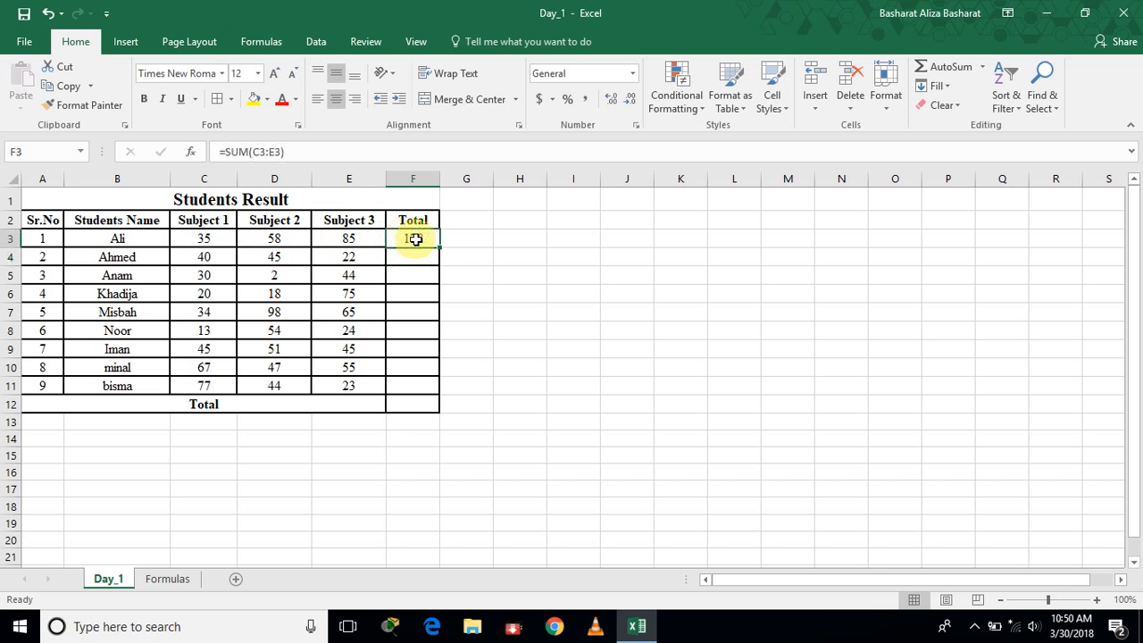
drag(438, 246, 437, 388)
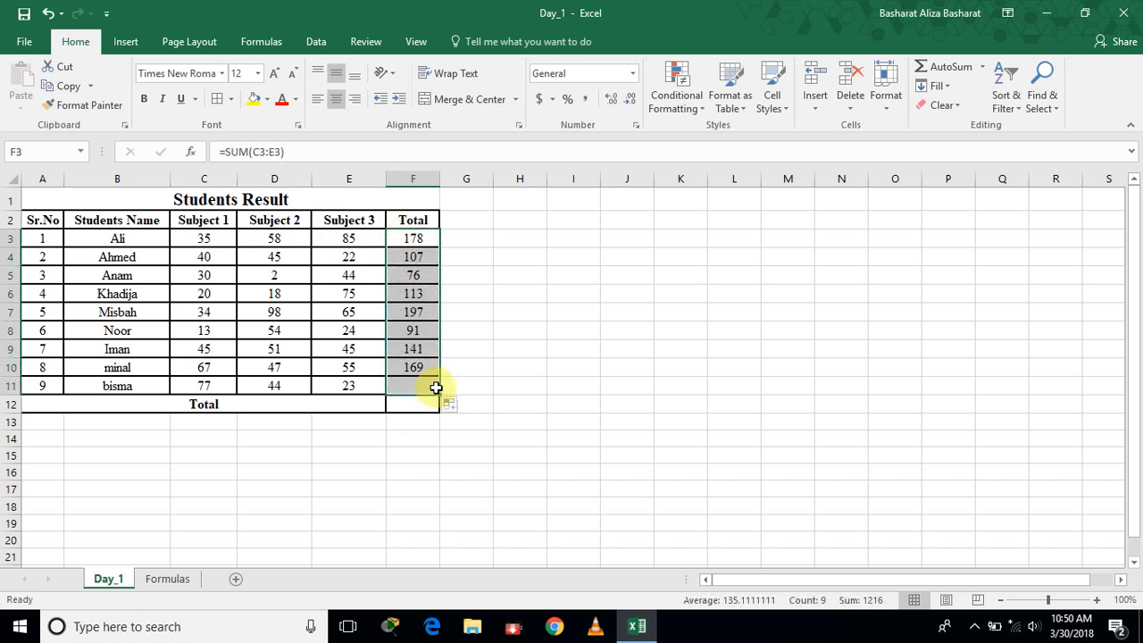
click(525, 279)
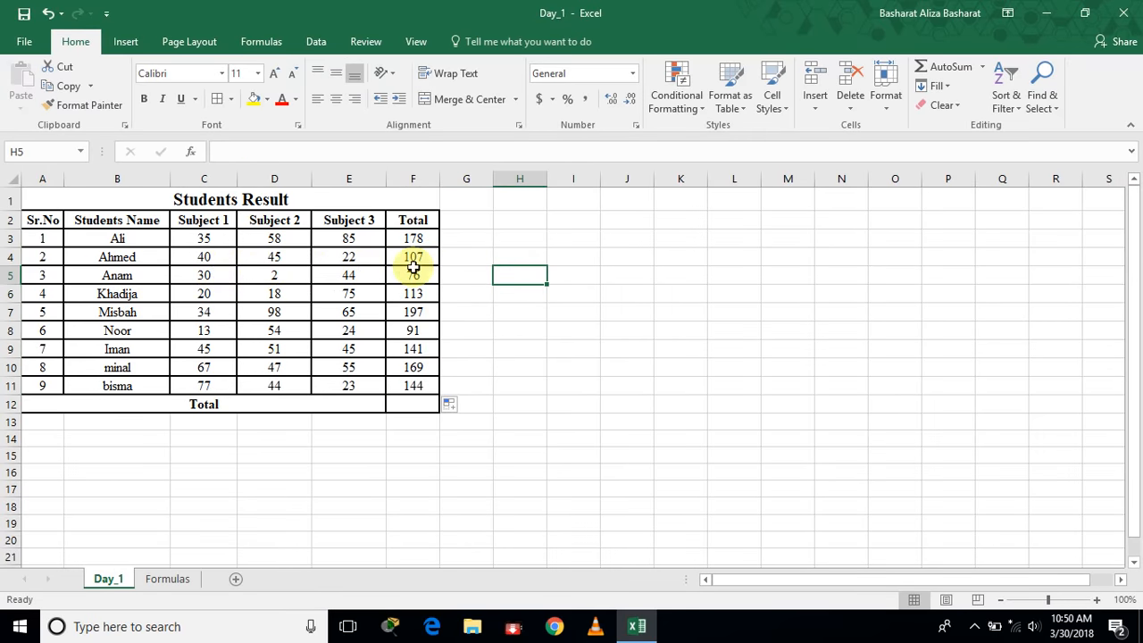
Add a grand total in cell F12 with AutoSum over the range F3:F11.
click(426, 402)
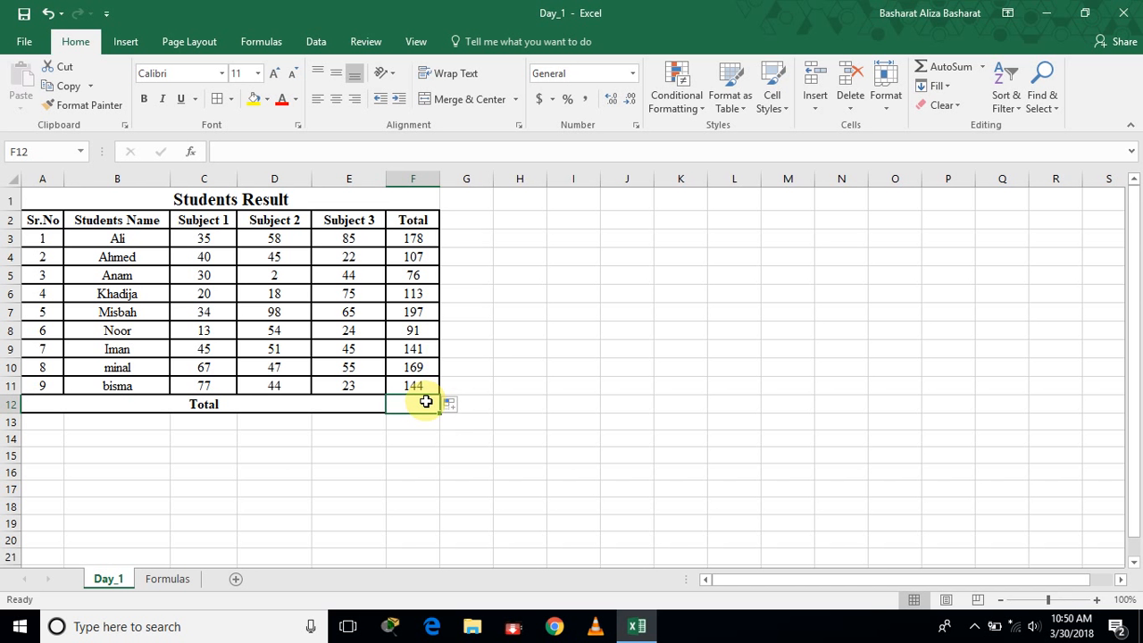
click(948, 69)
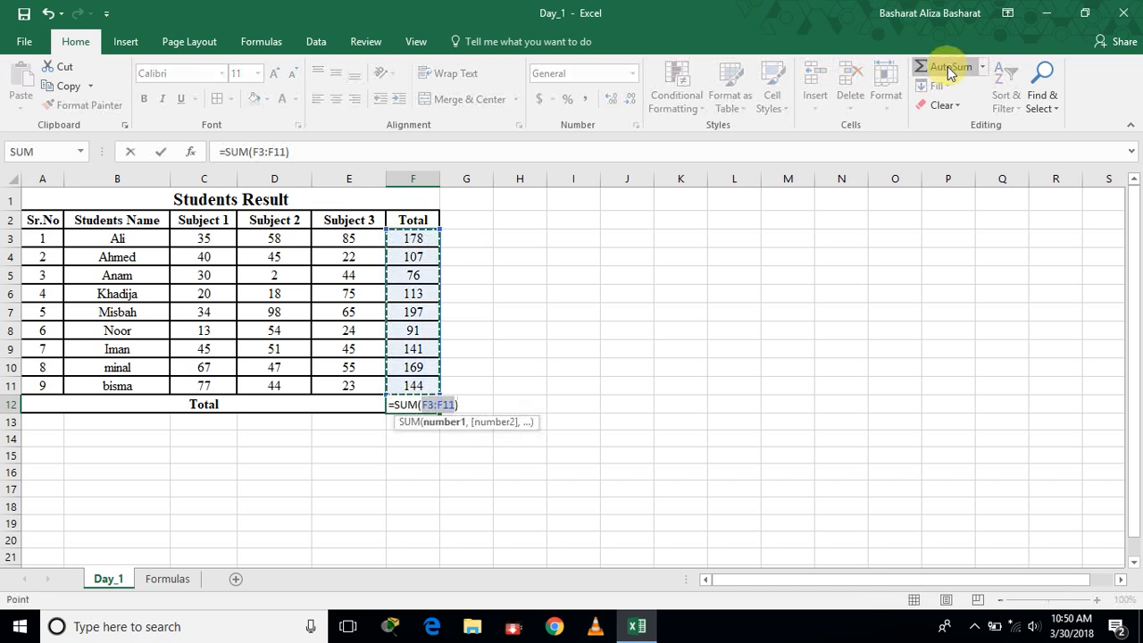
key(Return)
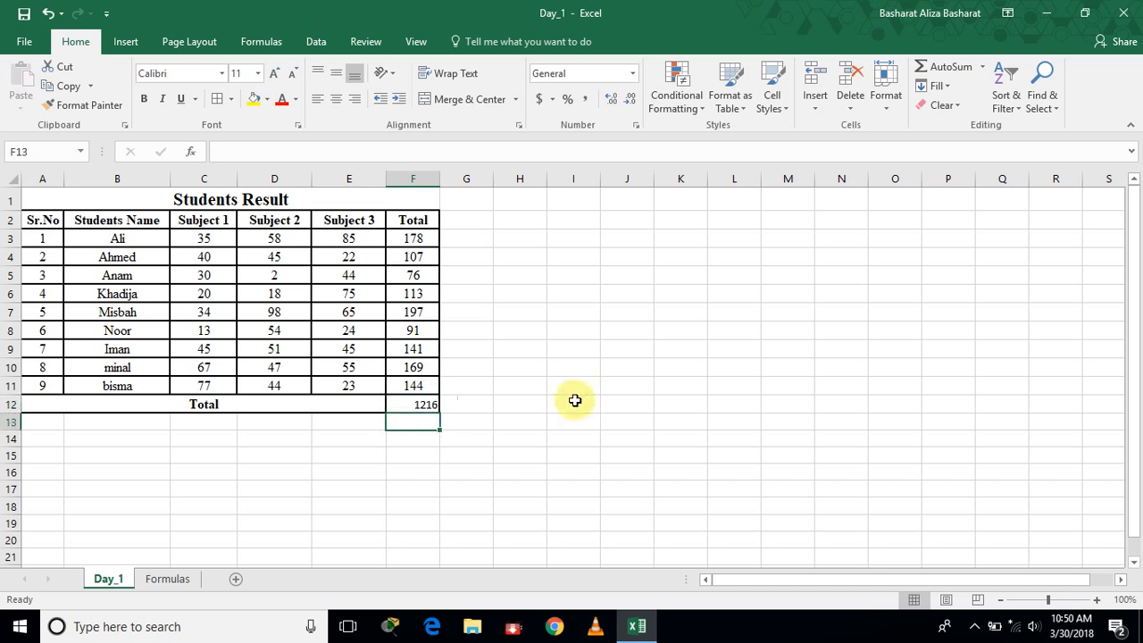
Format the grand total in F12 as bold Times New Roman, one font size larger, centred horizontally and vertically in the cell.
click(422, 408)
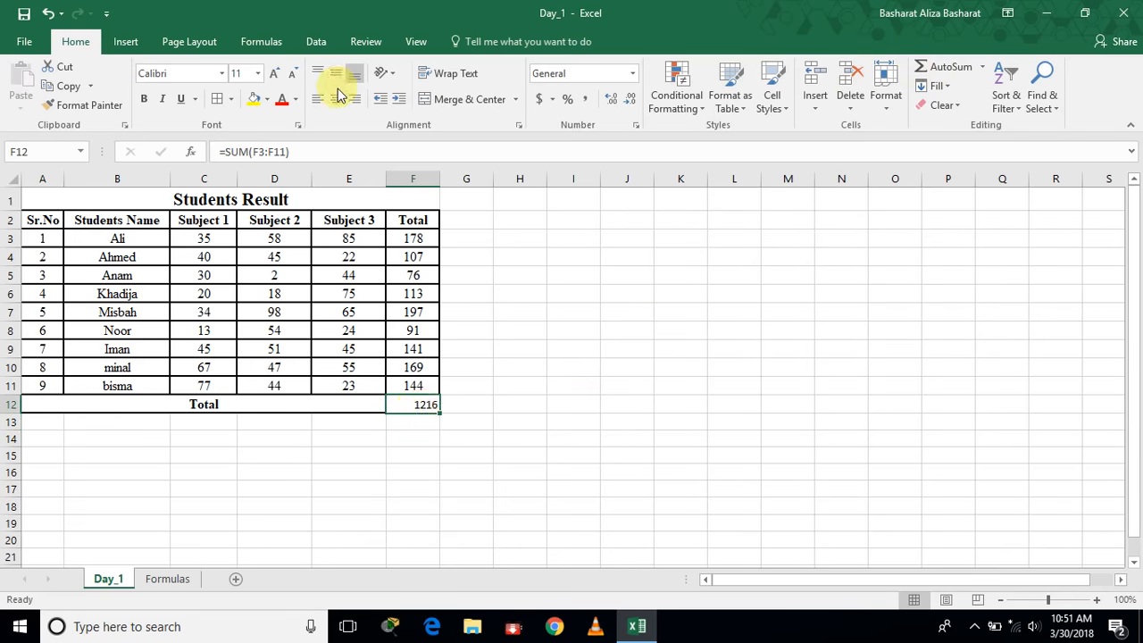
click(221, 75)
text(Times New Roman)
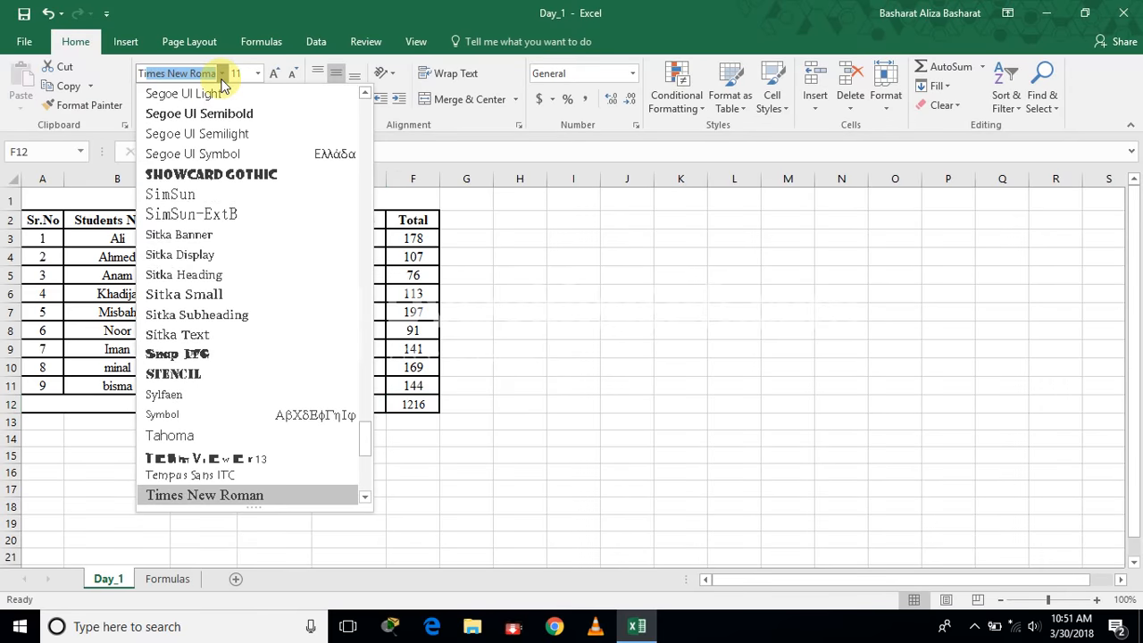
key(Return)
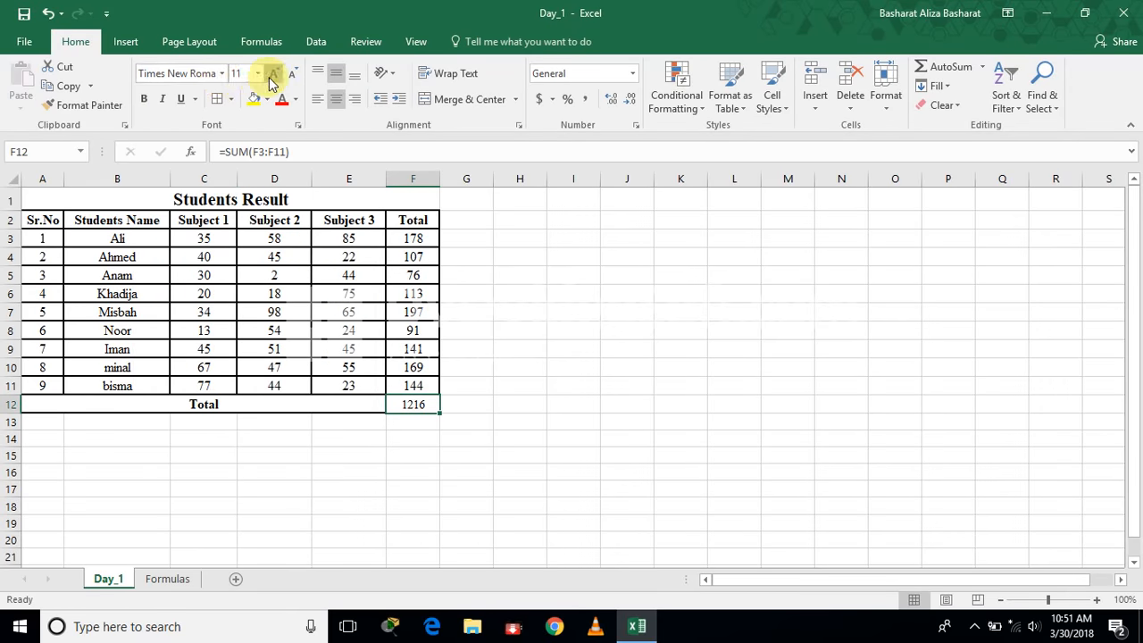
click(502, 309)
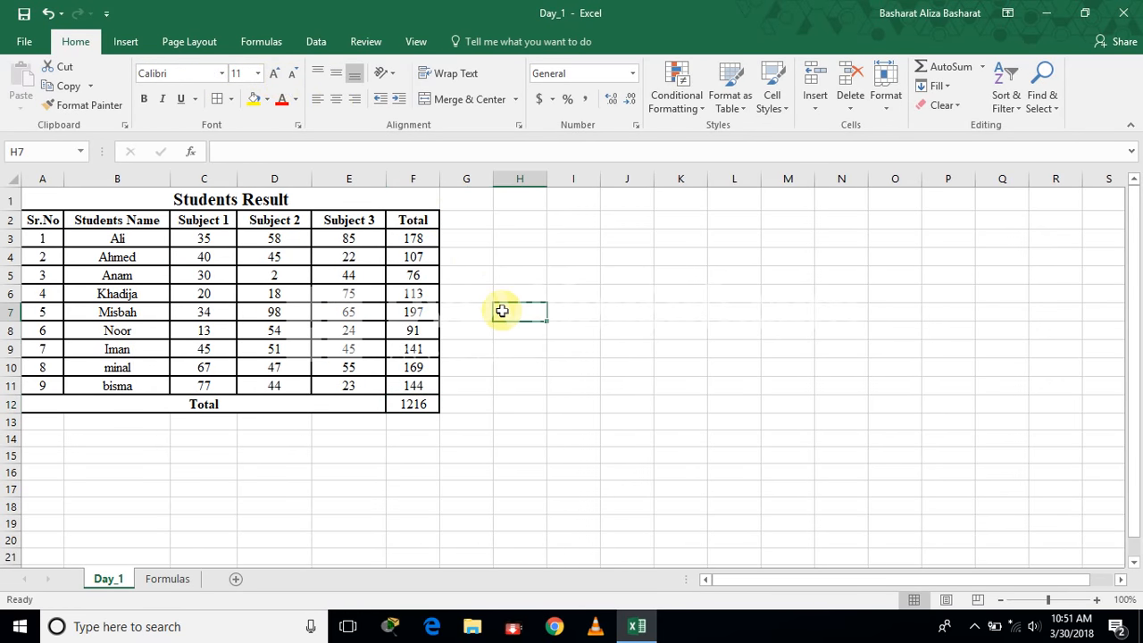
click(415, 401)
click(589, 382)
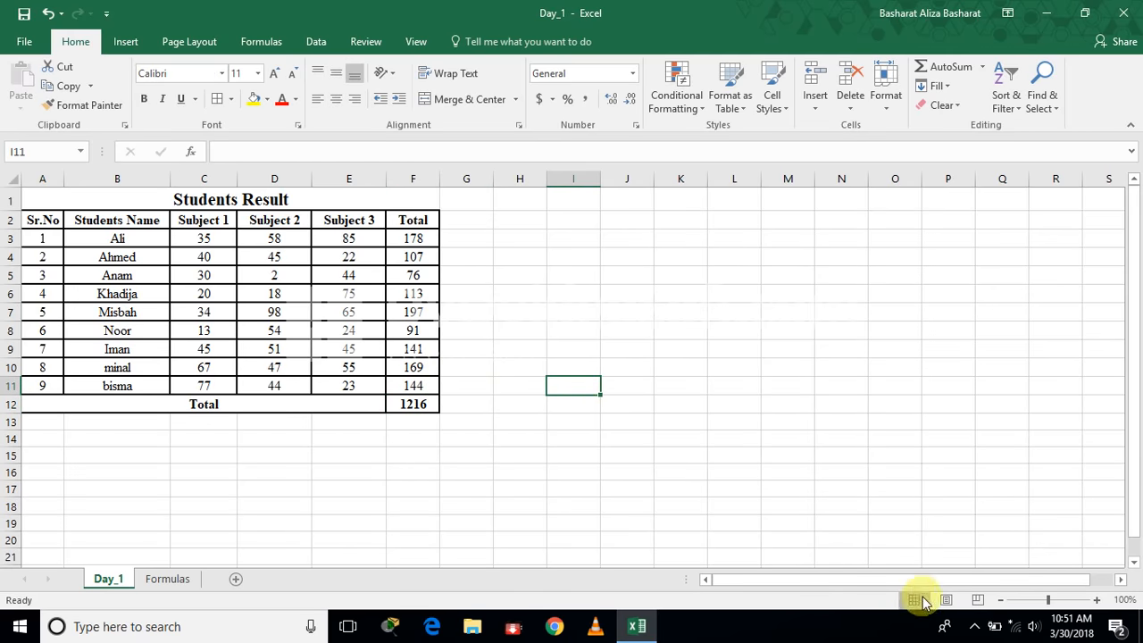
click(974, 627)
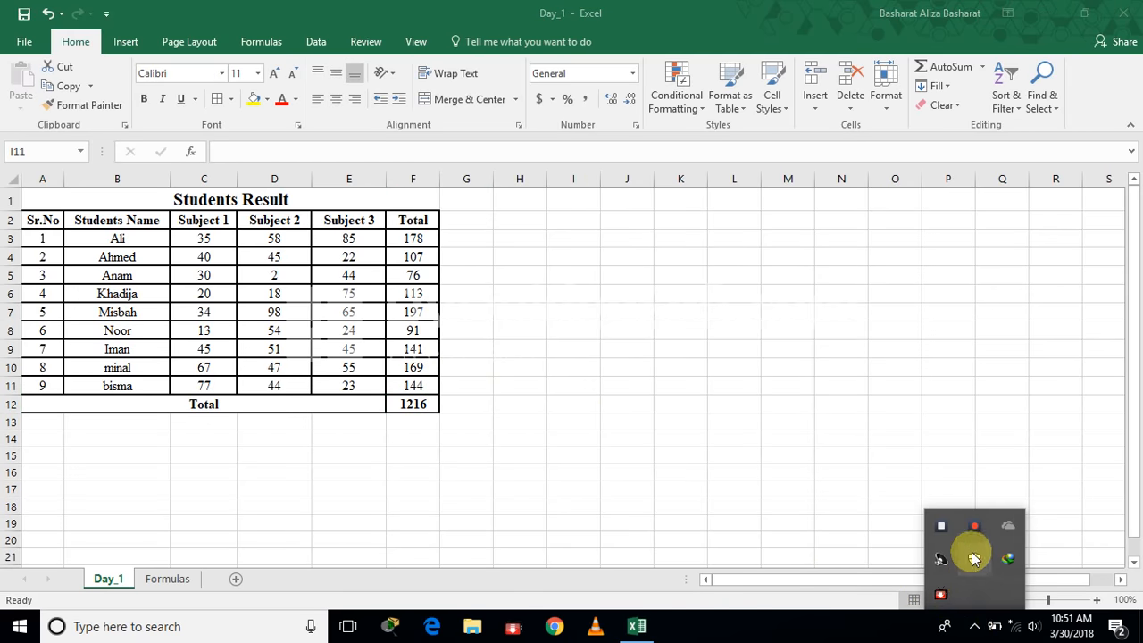